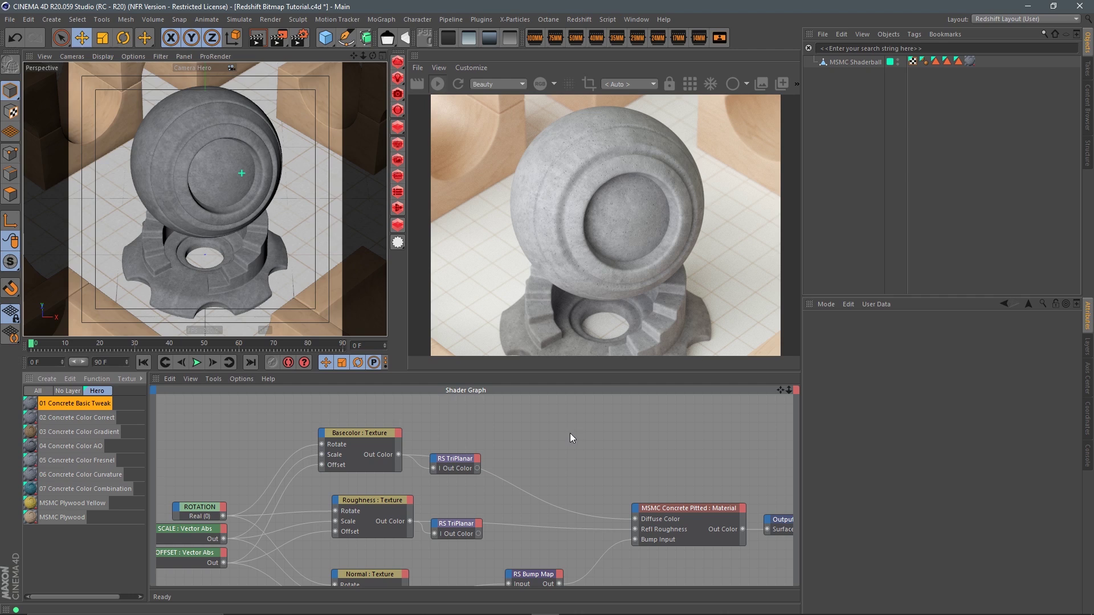
Select the Basecolor texture node to show its Adjust colour settings
{"action": "left_click", "coordinate": [369, 432]}
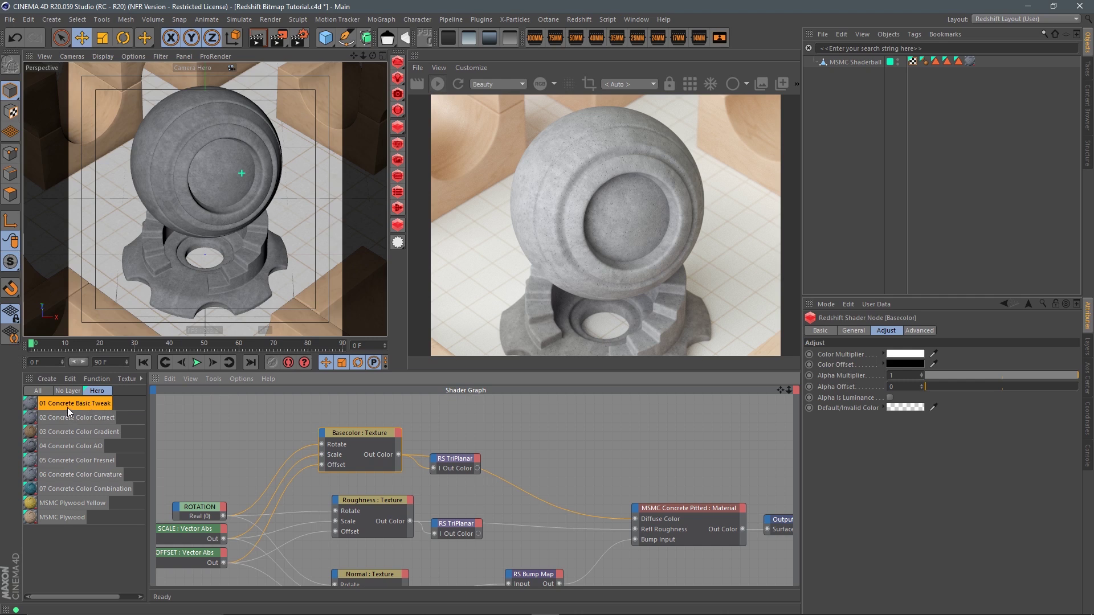
Apply 01 Concrete Basic Tweak to the shaderball and reselect its Basecolor node
{"action": "left_click_drag", "start_coordinate": [71, 407], "coordinate": [973, 67]}
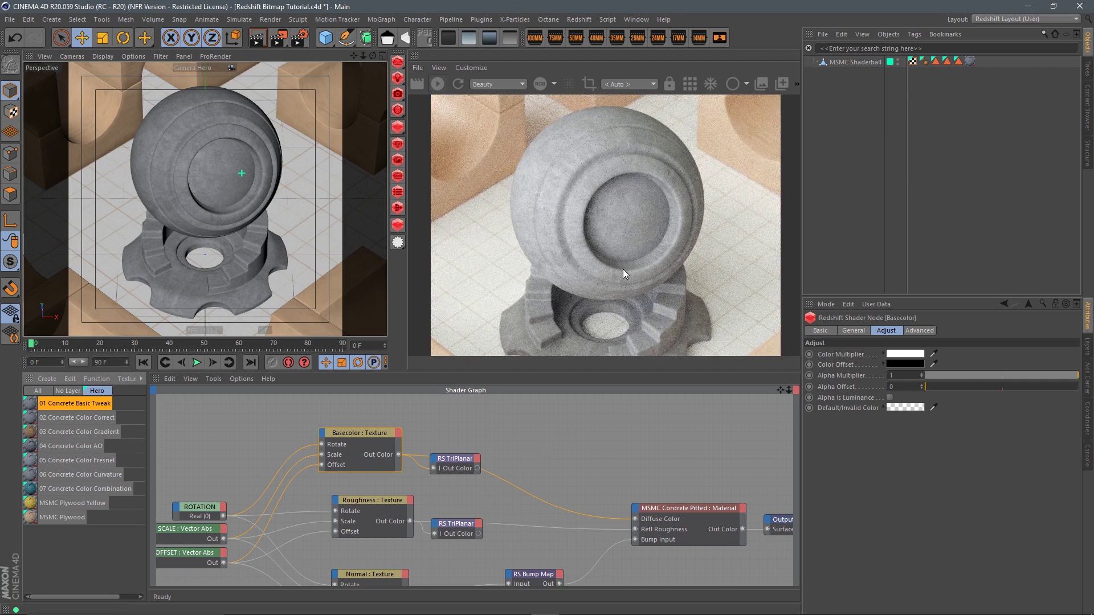
{"action": "left_click", "coordinate": [442, 430]}
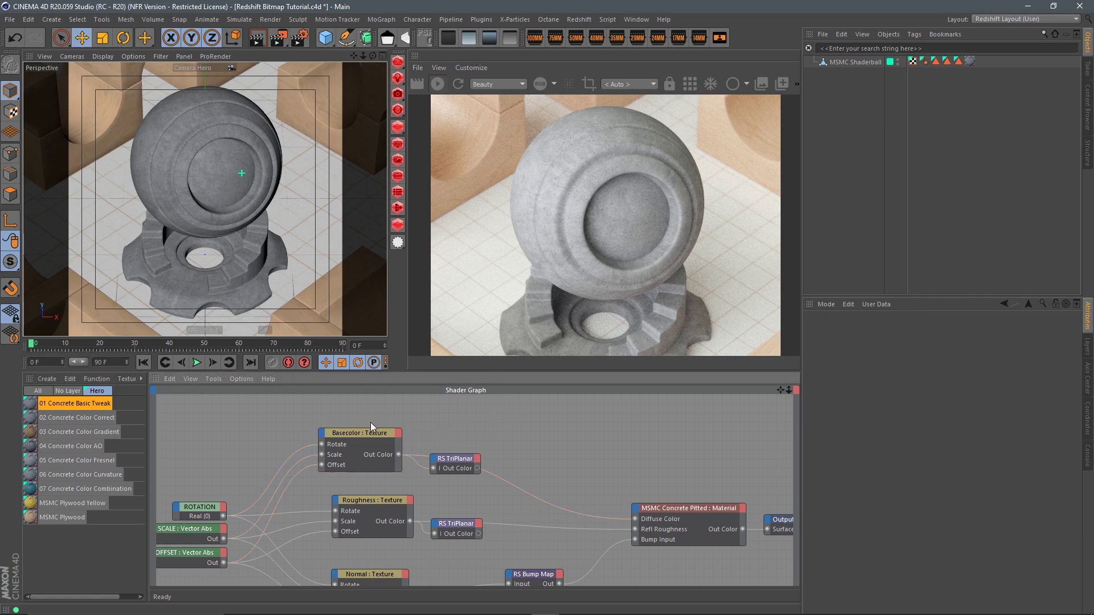
{"action": "left_click", "coordinate": [359, 433]}
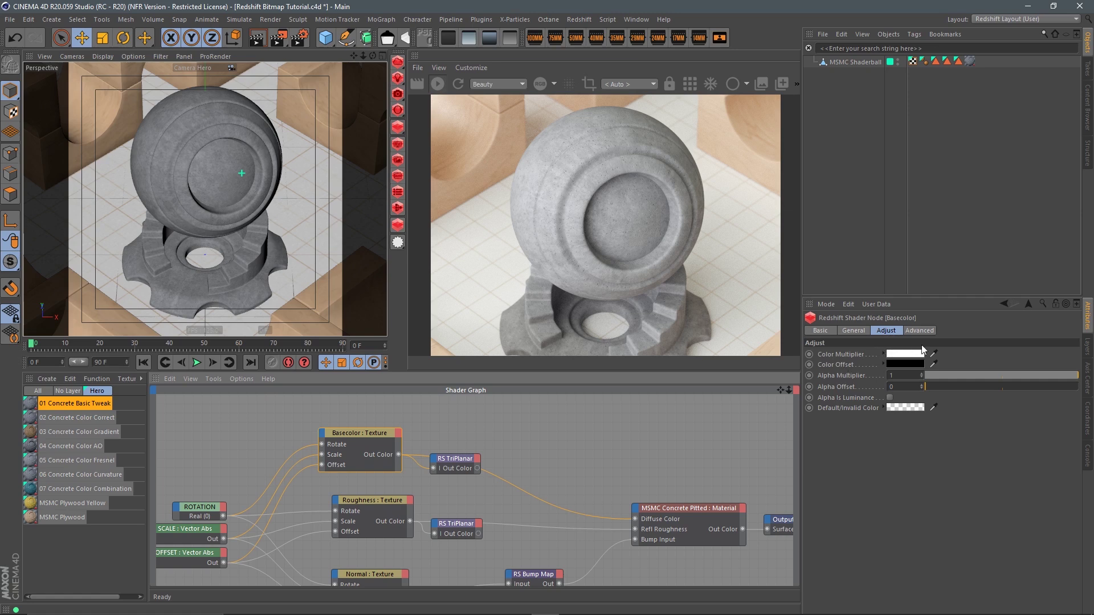
Tint the Basecolor Color Multiplier to H 161°, S 28%, then switch to 02 Concrete Color Correct
{"action": "left_click", "coordinate": [884, 354]}
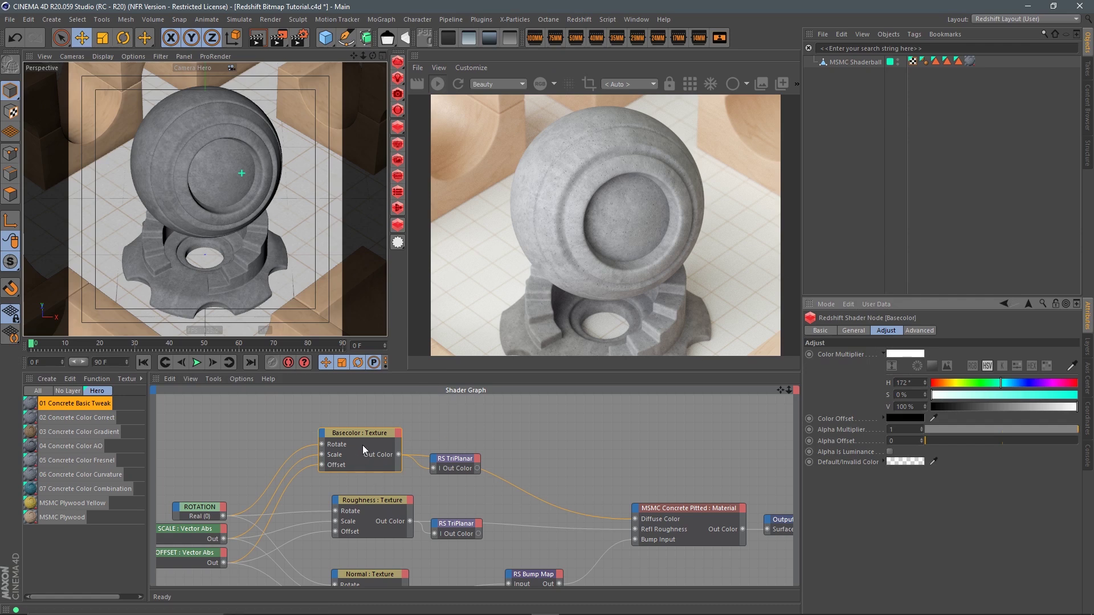
{"action": "left_click_drag", "start_coordinate": [373, 432], "coordinate": [371, 430]}
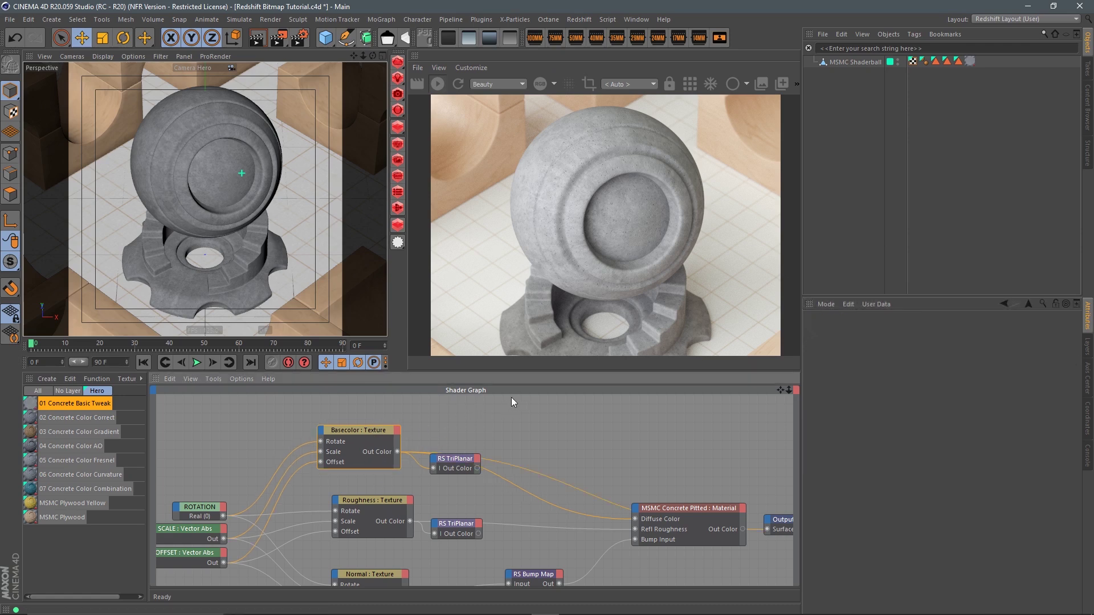
{"action": "left_click_drag", "start_coordinate": [373, 429], "coordinate": [369, 432]}
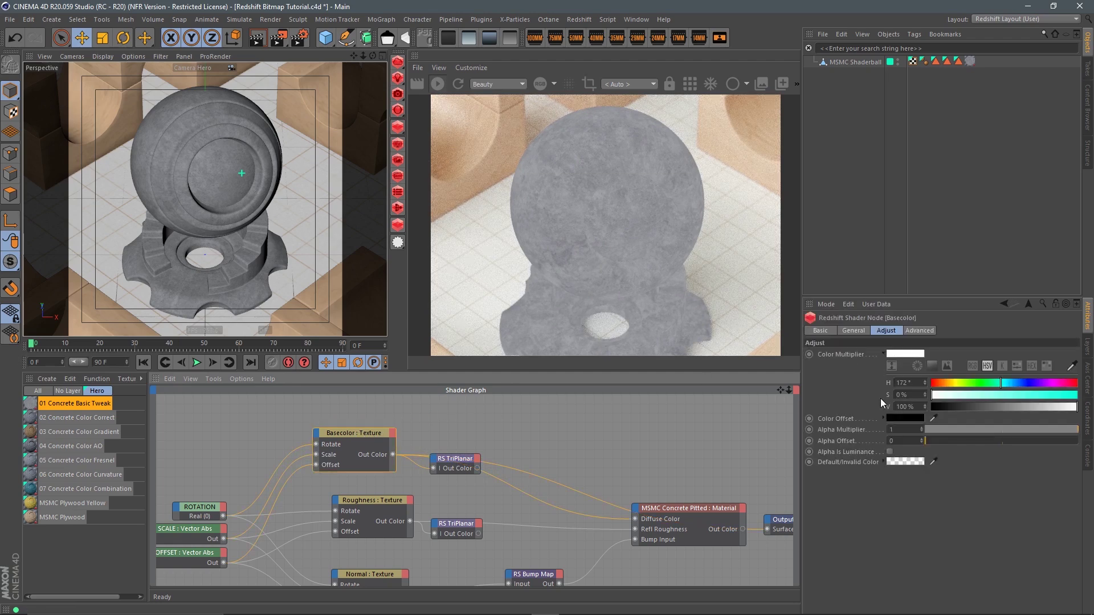
{"action": "left_click", "coordinate": [992, 383]}
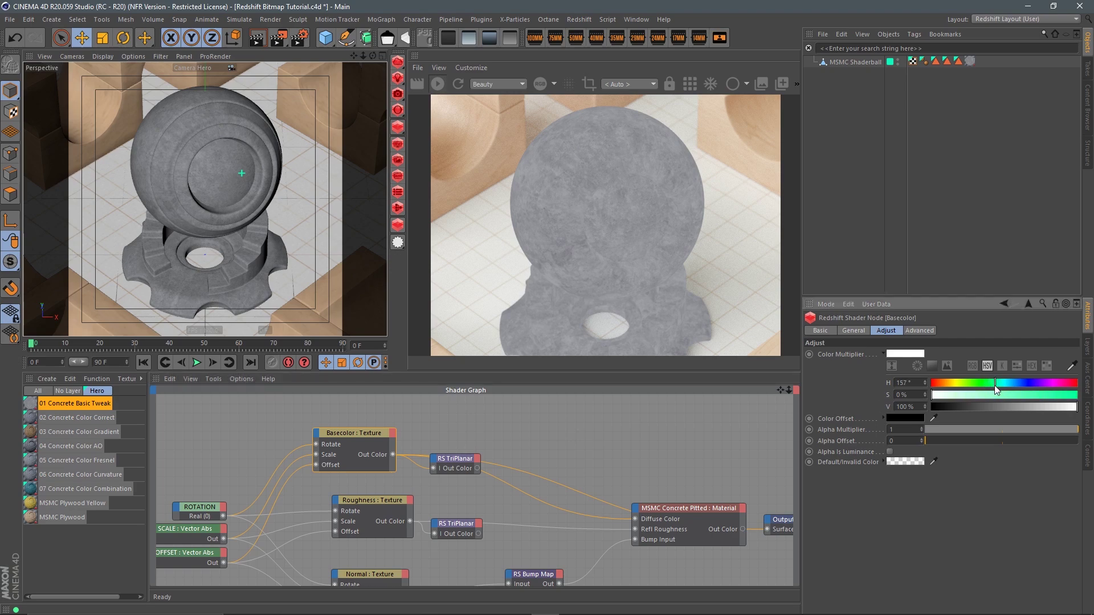
{"action": "left_click", "coordinate": [967, 395]}
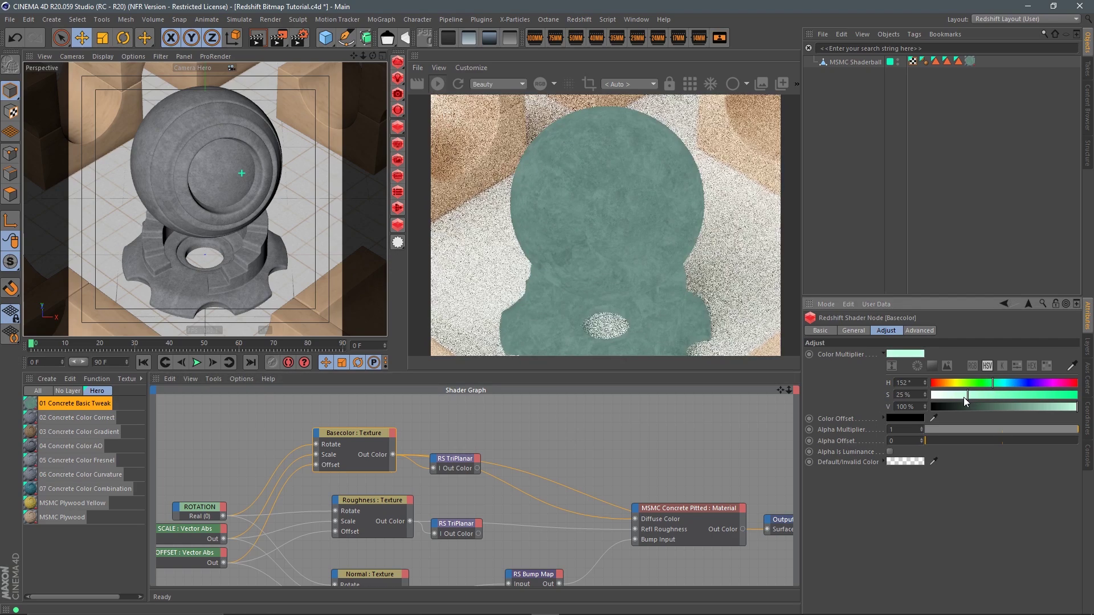
{"action": "left_click_drag", "start_coordinate": [969, 395], "coordinate": [998, 384]}
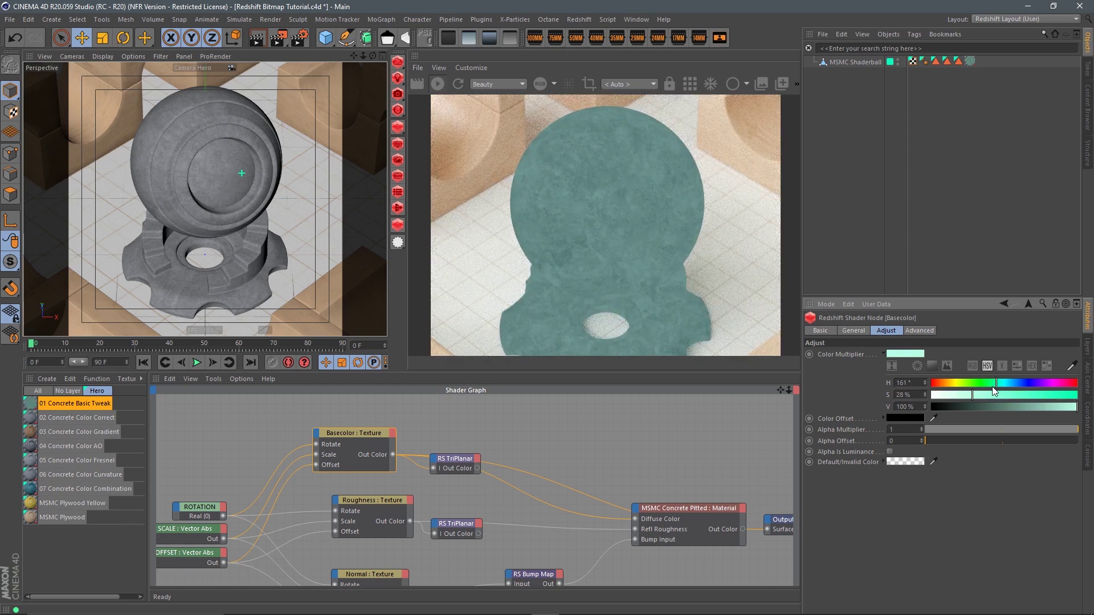
{"action": "left_click", "coordinate": [672, 508]}
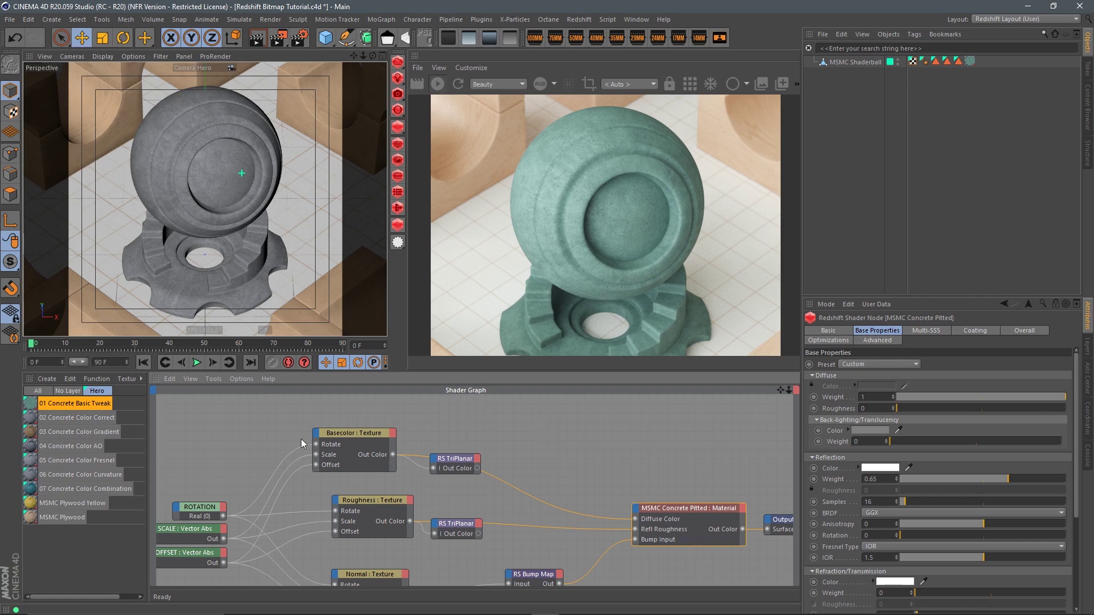
{"action": "left_click", "coordinate": [86, 417]}
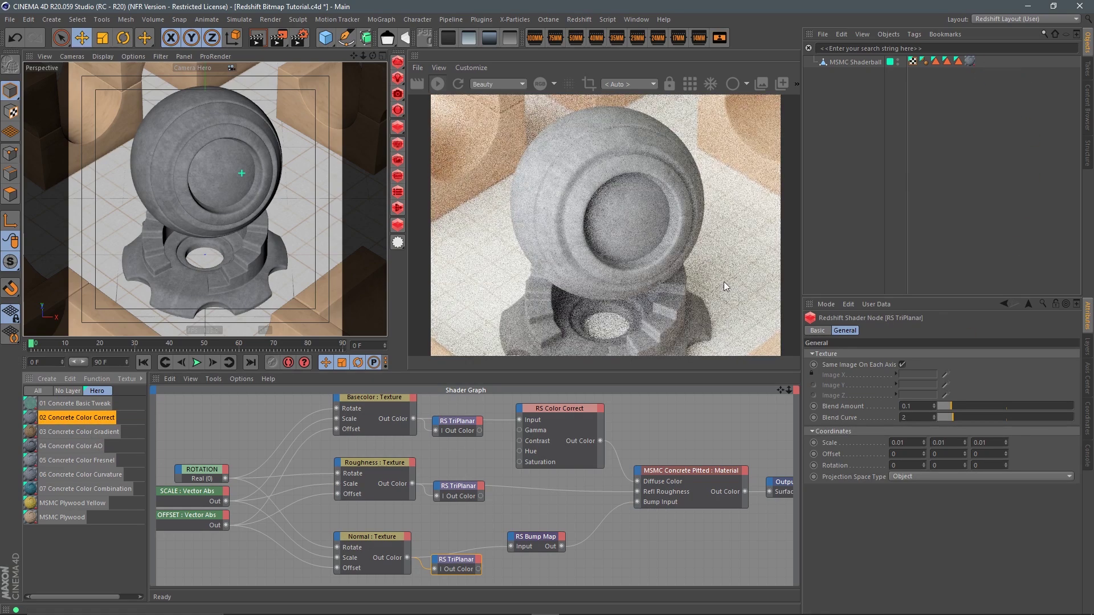
Inspect the Basecolor, RS Color Correct and material nodes, ending on RS Color Correct's settings
{"action": "middle_click_drag", "start_coordinate": [651, 426], "coordinate": [636, 459]}
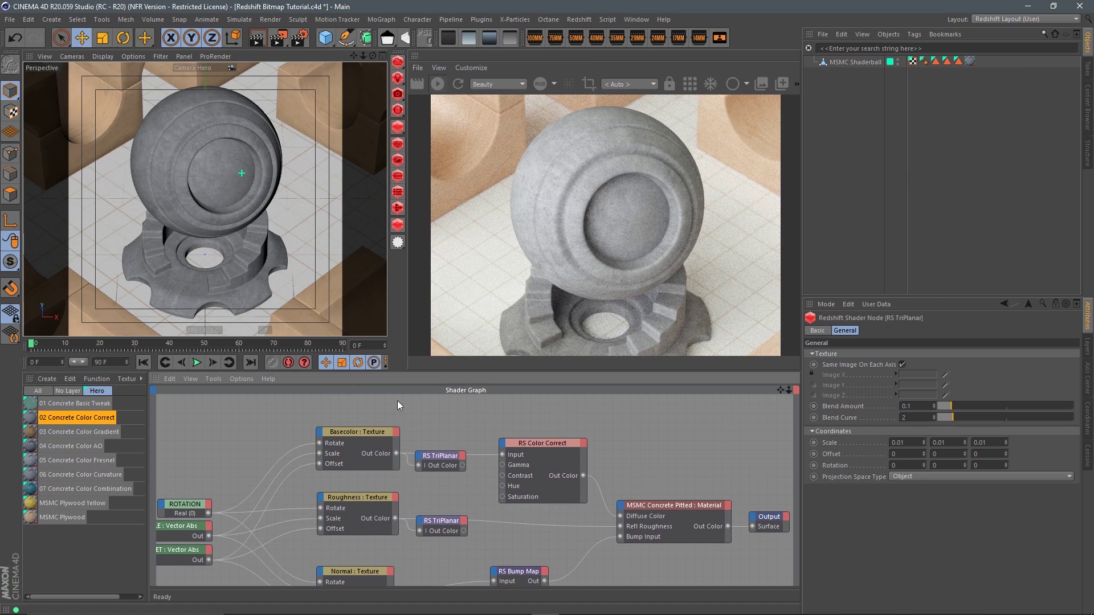
{"action": "left_click", "coordinate": [361, 436]}
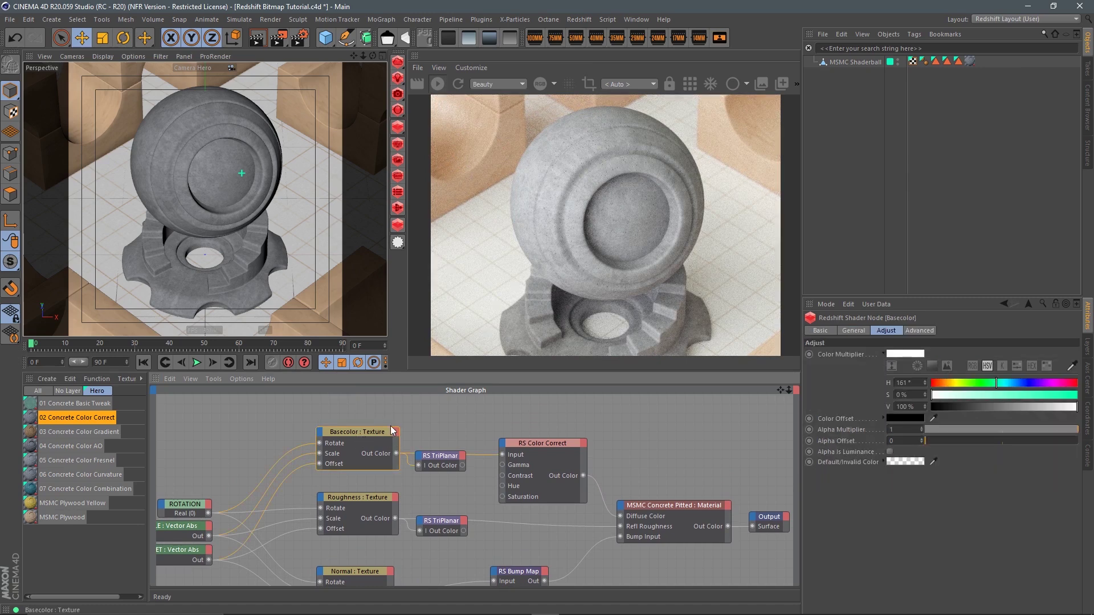
{"action": "left_click", "coordinate": [536, 461]}
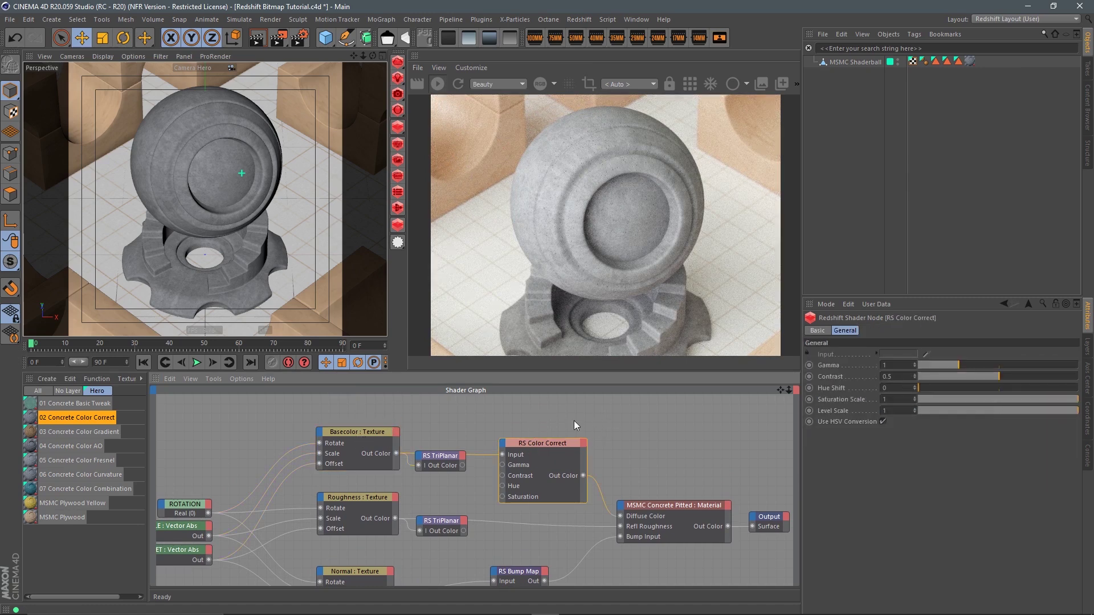
{"action": "left_click", "coordinate": [682, 531]}
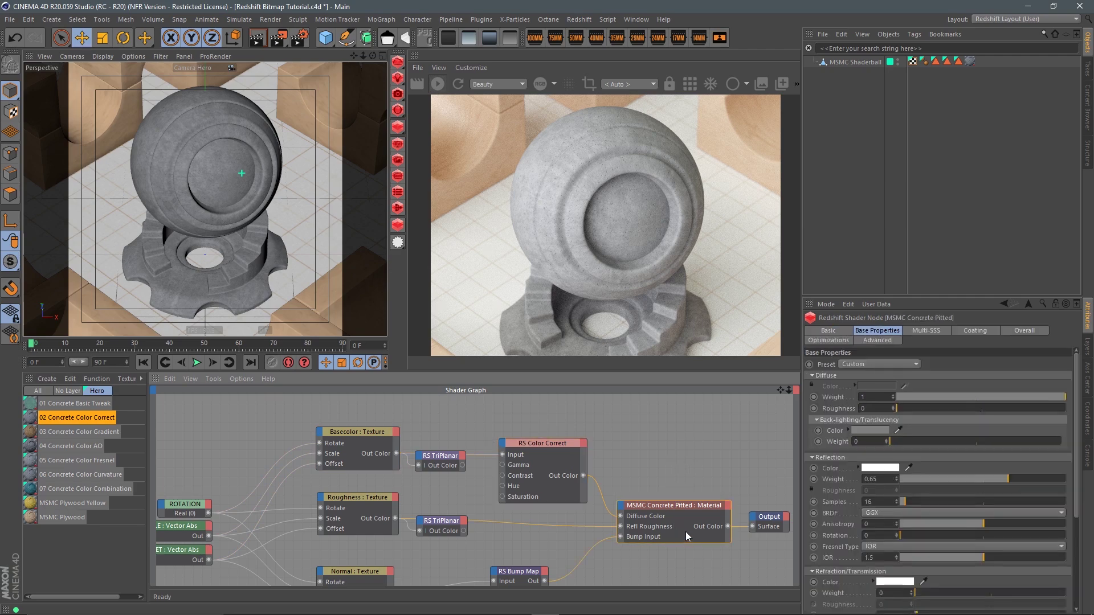
{"action": "left_click", "coordinate": [560, 460]}
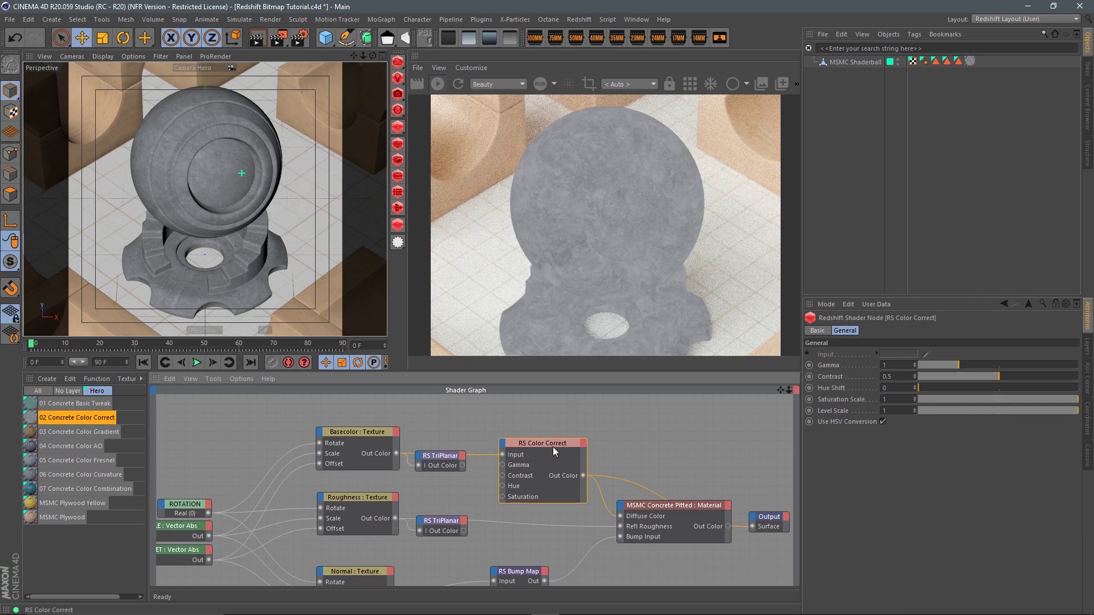
{"action": "left_click_drag", "start_coordinate": [548, 442], "coordinate": [542, 437]}
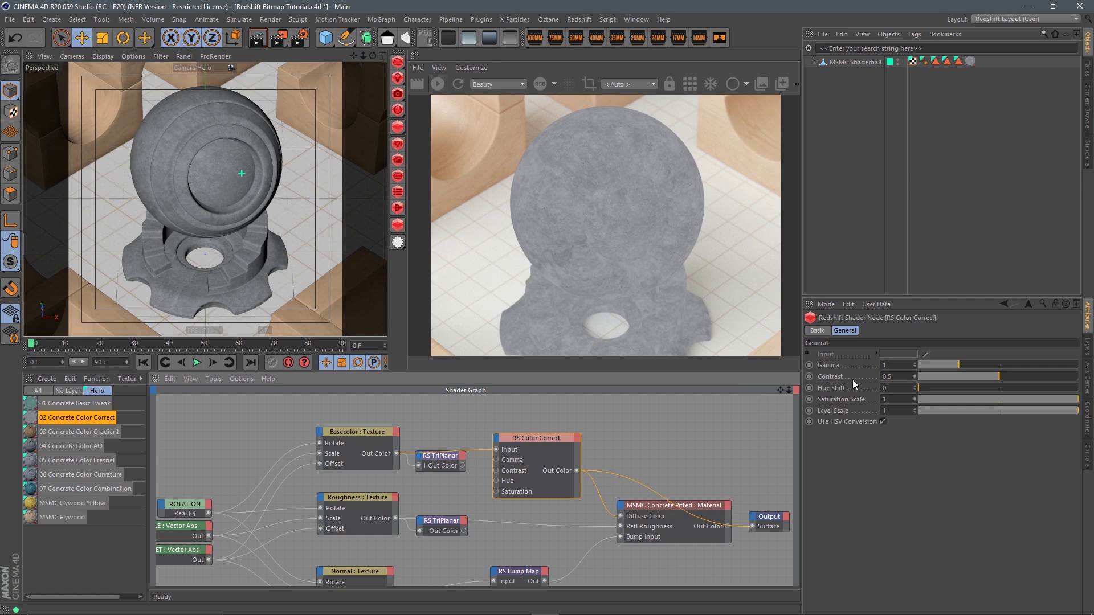
Set RS Color Correct's Saturation Scale to 8 and Hue Shift to 293.04
{"action": "left_click", "coordinate": [899, 399]}
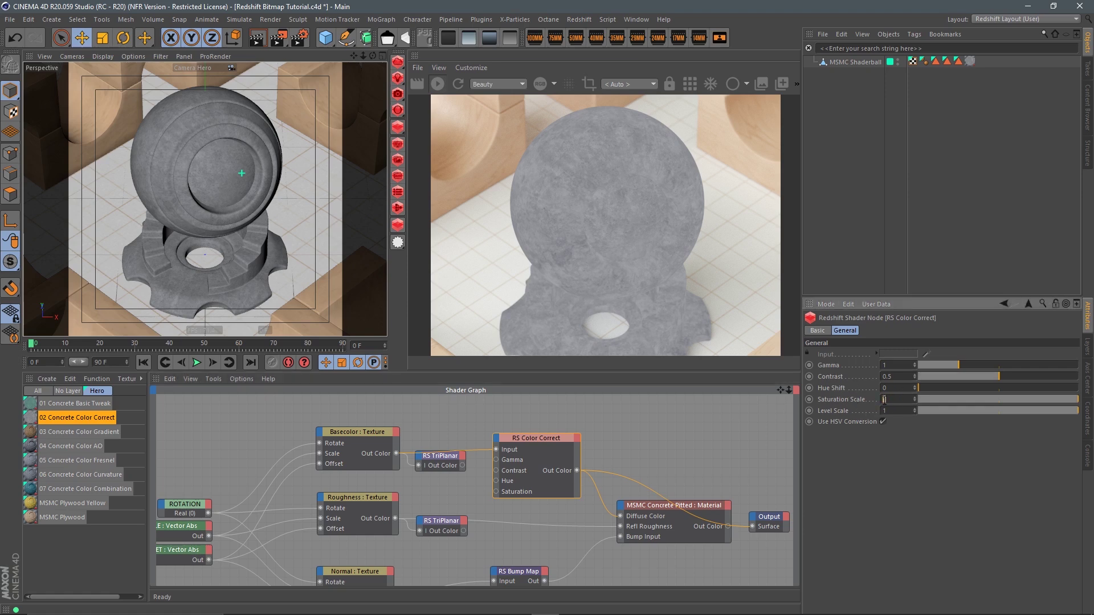
{"action": "key", "text": "Return"}
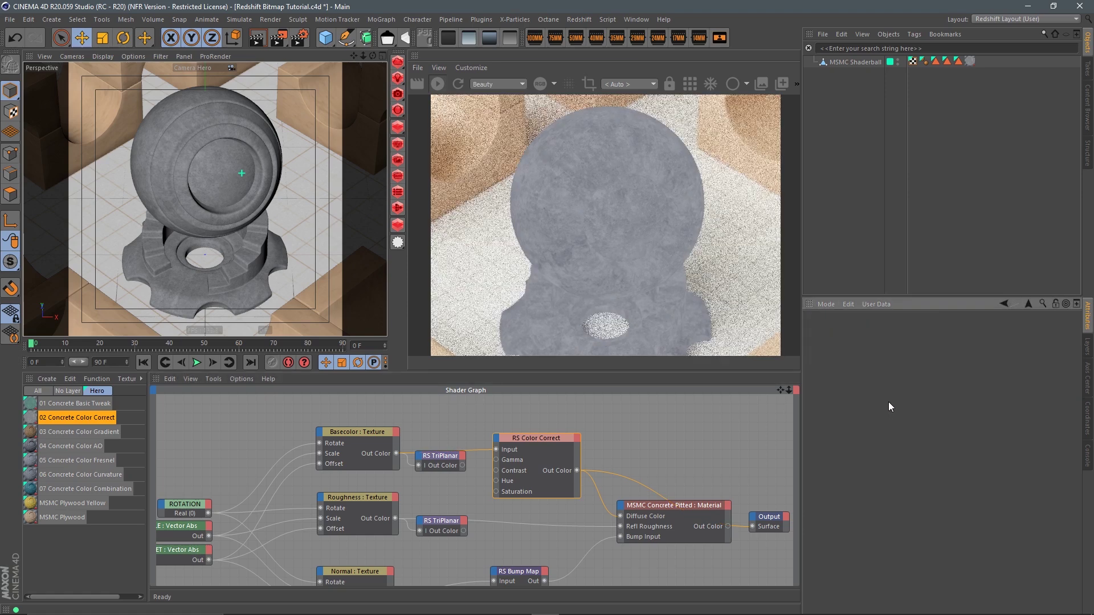
{"action": "left_click", "coordinate": [604, 436]}
{"action": "left_click", "coordinate": [543, 442]}
{"action": "left_click", "coordinate": [884, 399]}
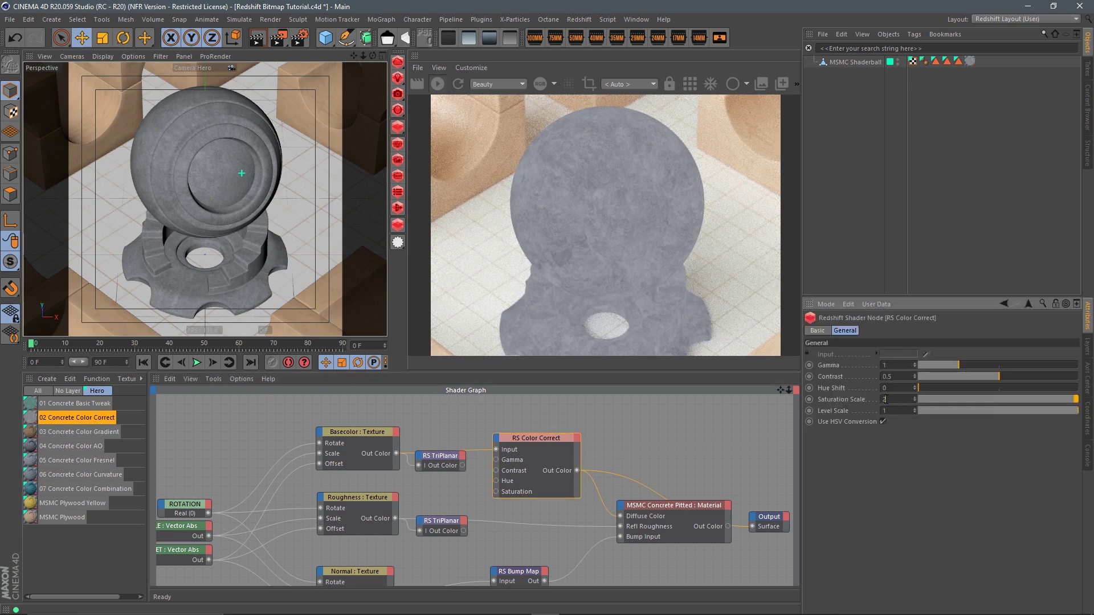
{"action": "type", "text": "3"}
{"action": "key", "text": "Return"}
{"action": "left_click_drag", "start_coordinate": [946, 392], "coordinate": [1050, 391]}
{"action": "left_click", "coordinate": [895, 399]}
{"action": "type", "text": "4"}
{"action": "key", "text": "Return"}
{"action": "type", "text": "8"}
{"action": "key", "text": "Return"}
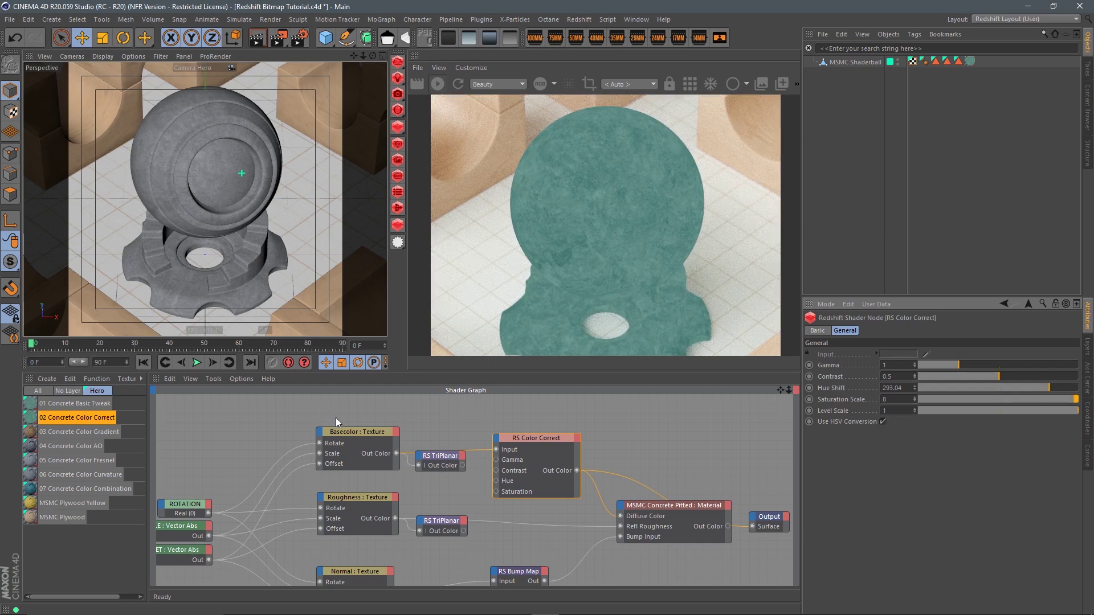
Set Gamma to 1.124 and Contrast to 0.62 for the teal concrete
{"action": "left_click", "coordinate": [945, 368]}
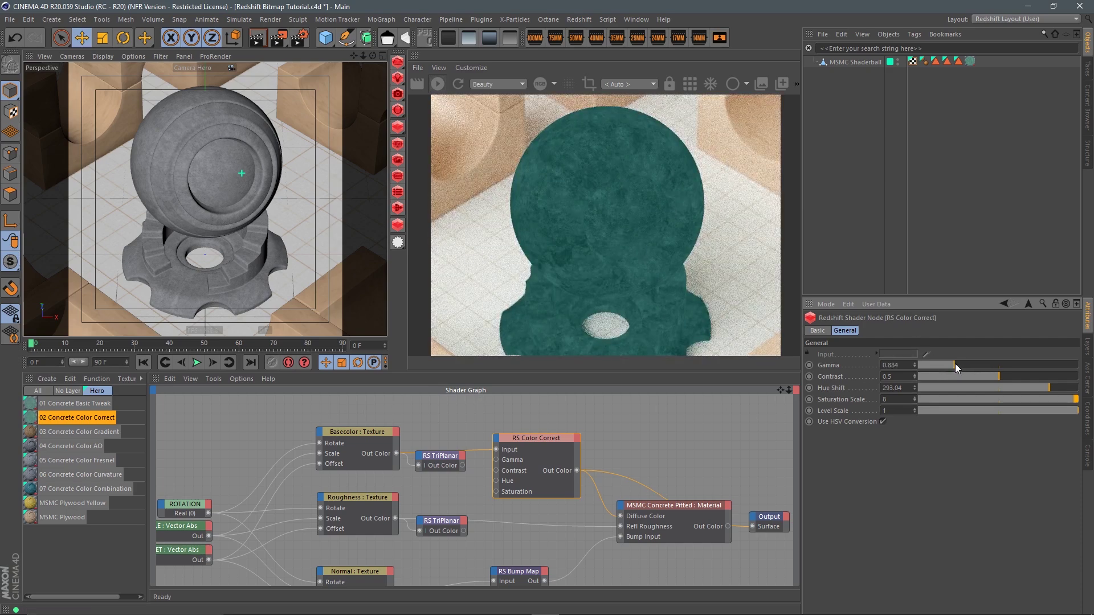
{"action": "left_click_drag", "start_coordinate": [953, 364], "coordinate": [980, 367]}
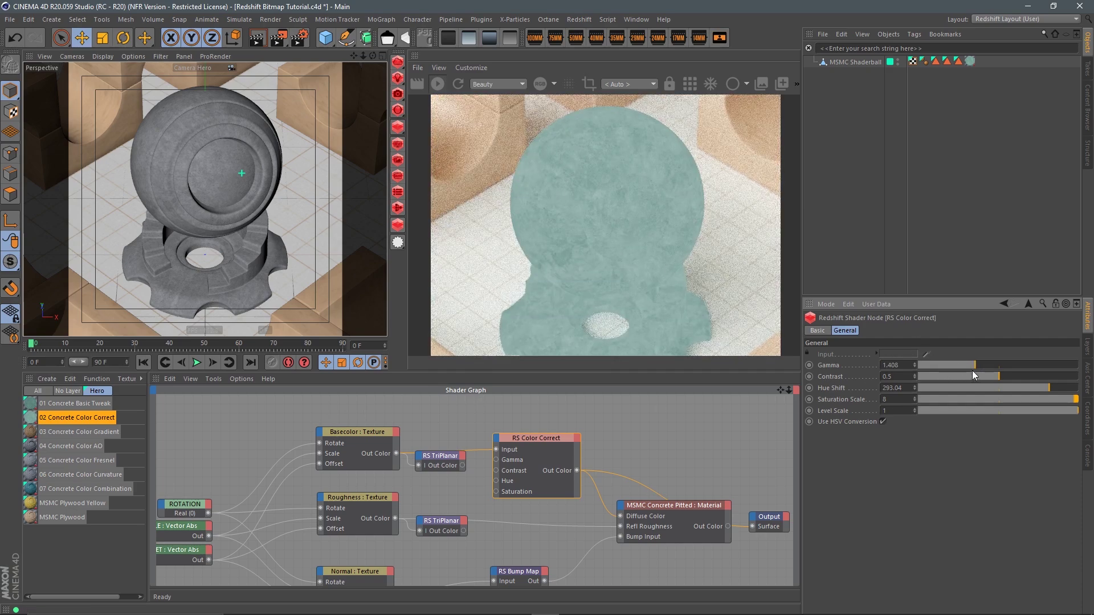
{"action": "left_click_drag", "start_coordinate": [986, 377], "coordinate": [1012, 376]}
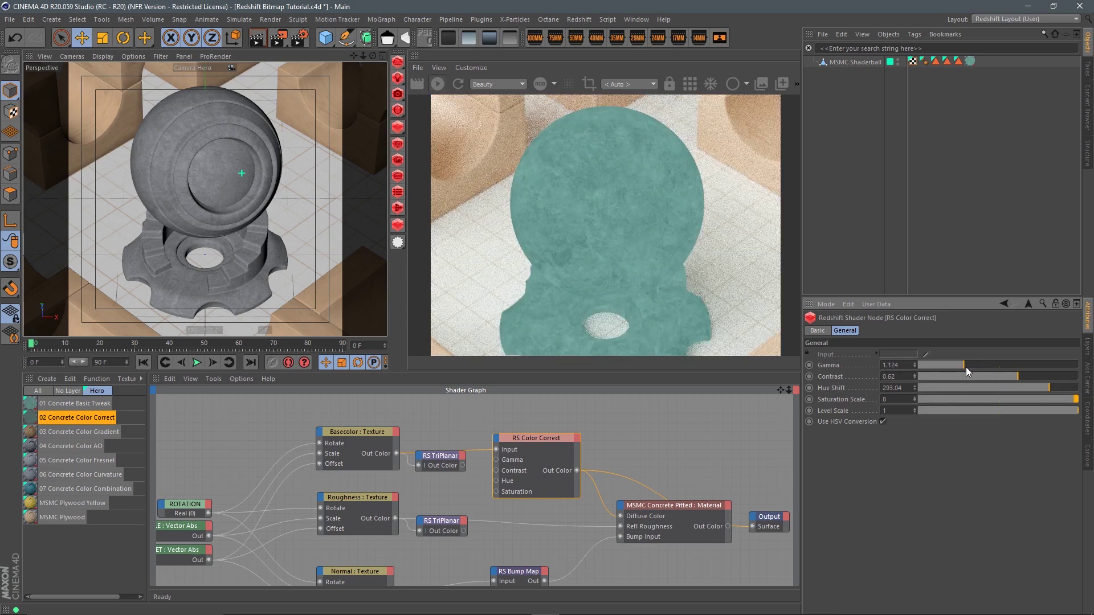
{"action": "left_click", "coordinate": [965, 367]}
{"action": "left_click", "coordinate": [712, 505]}
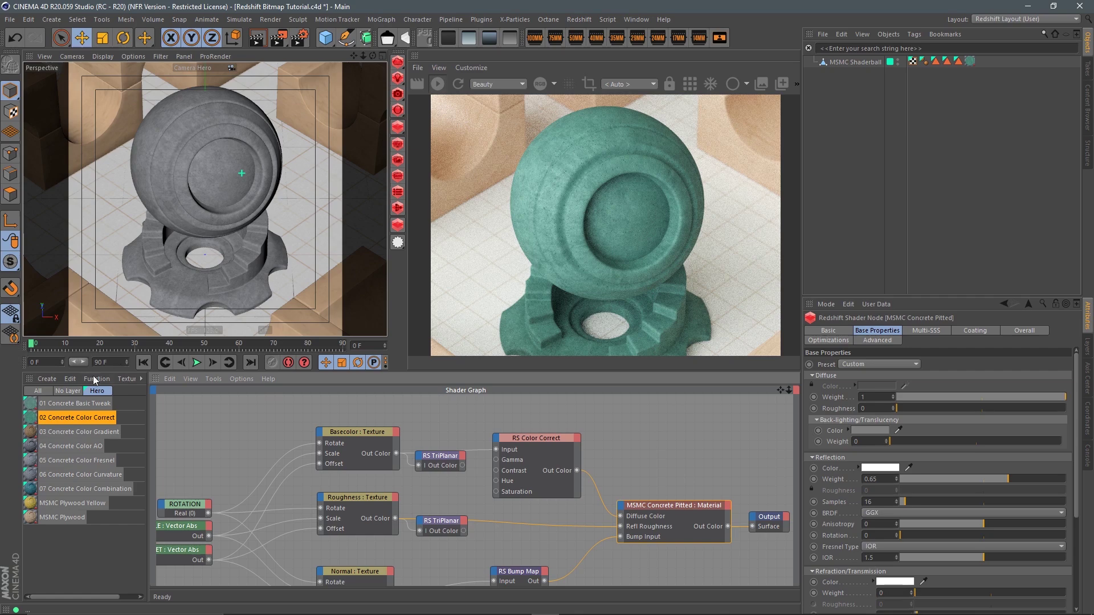
Drag a material onto the shaderball and re-inspect 01 Concrete Basic Tweak's Basecolor tint
{"action": "left_click_drag", "start_coordinate": [89, 402], "coordinate": [870, 62]}
{"action": "left_click", "coordinate": [83, 405]}
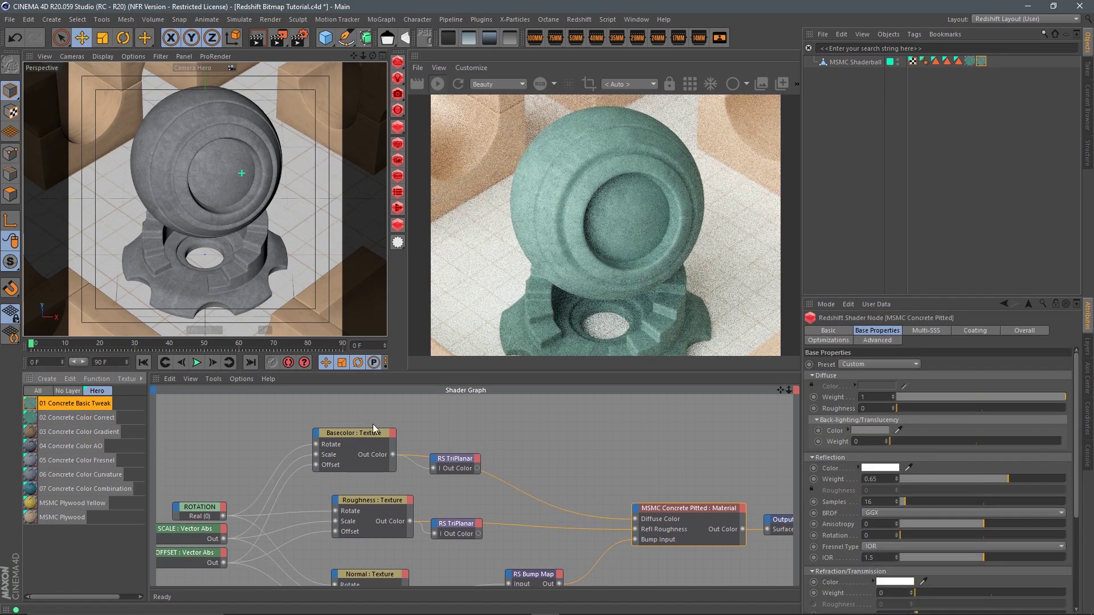
{"action": "left_click", "coordinate": [375, 439]}
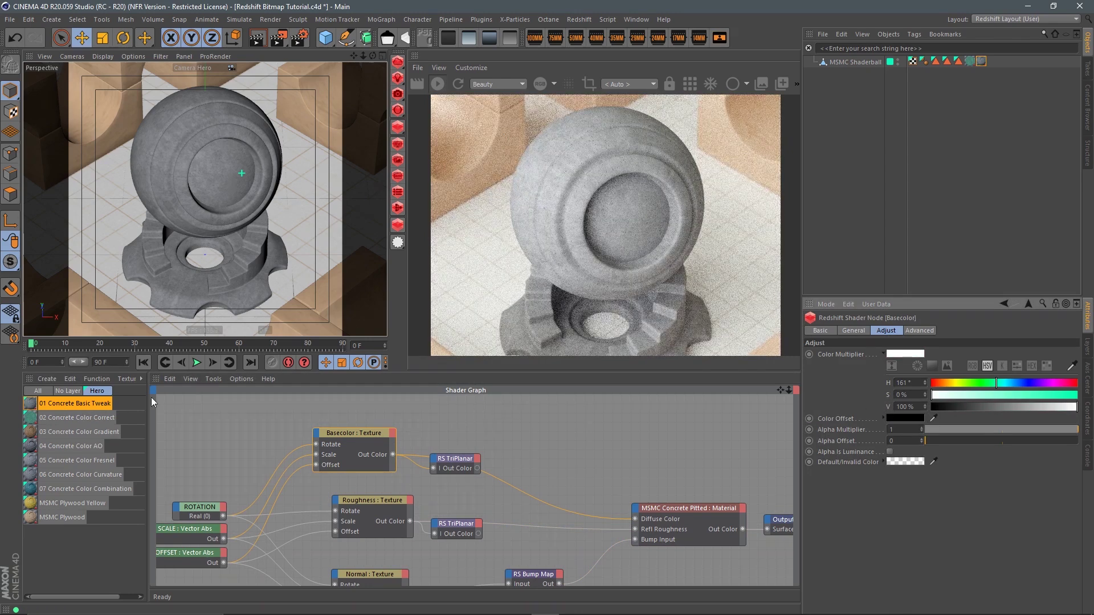
Delete the shaderball's material tag and apply 03 Concrete Color Gradient instead
{"action": "left_click", "coordinate": [981, 60]}
{"action": "key", "text": "Delete"}
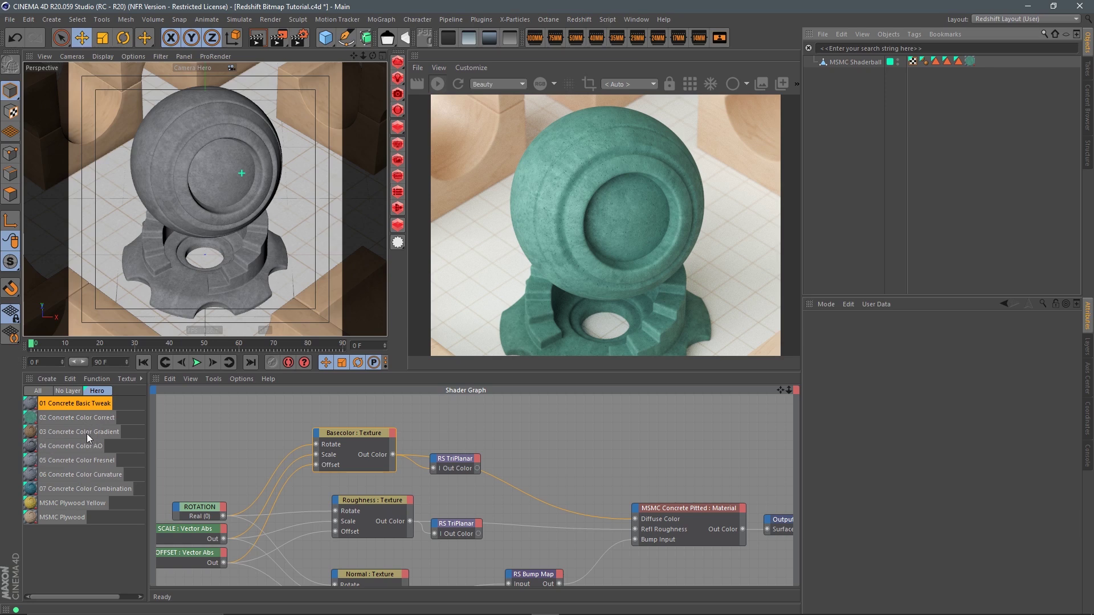
{"action": "left_click_drag", "start_coordinate": [87, 433], "coordinate": [973, 61]}
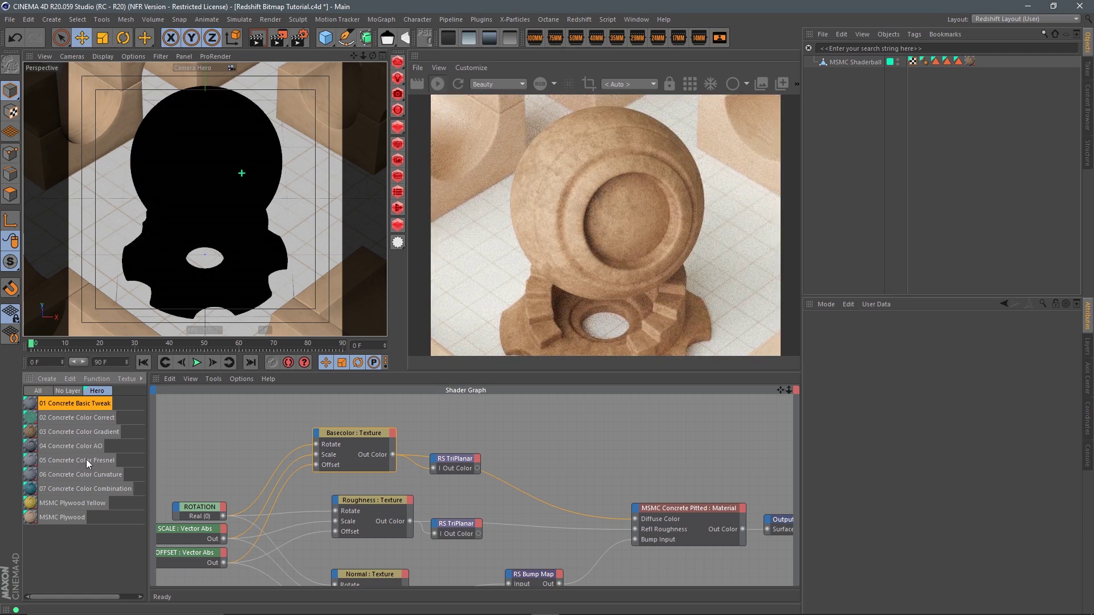
{"action": "left_click", "coordinate": [84, 432]}
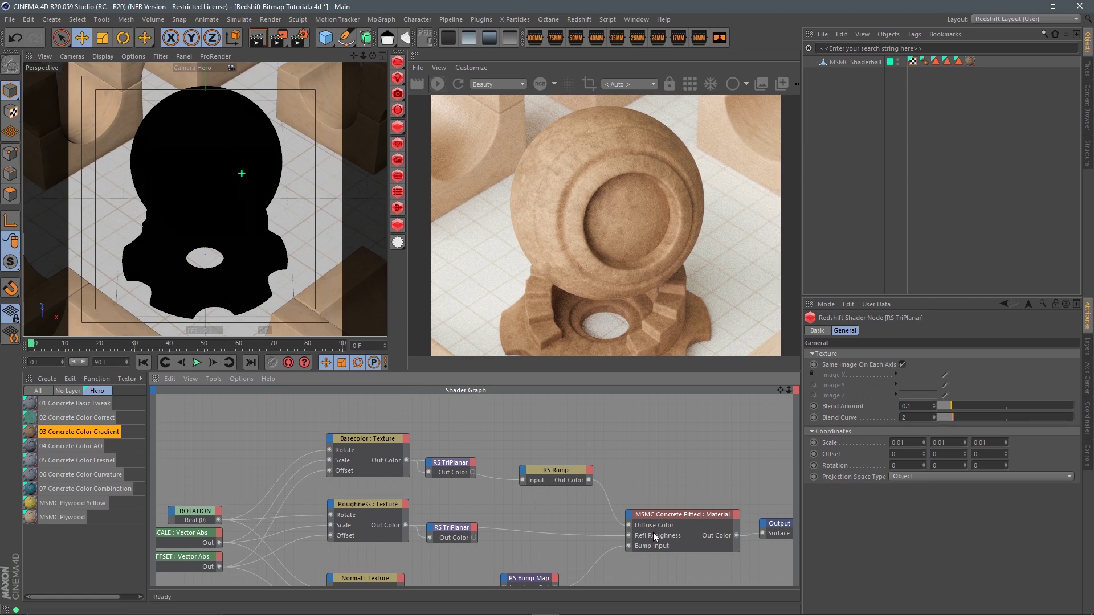
Add an RS Ramp node fed by the Basecolor TriPlanar Out Color and driving the material
{"action": "left_click", "coordinate": [571, 435]}
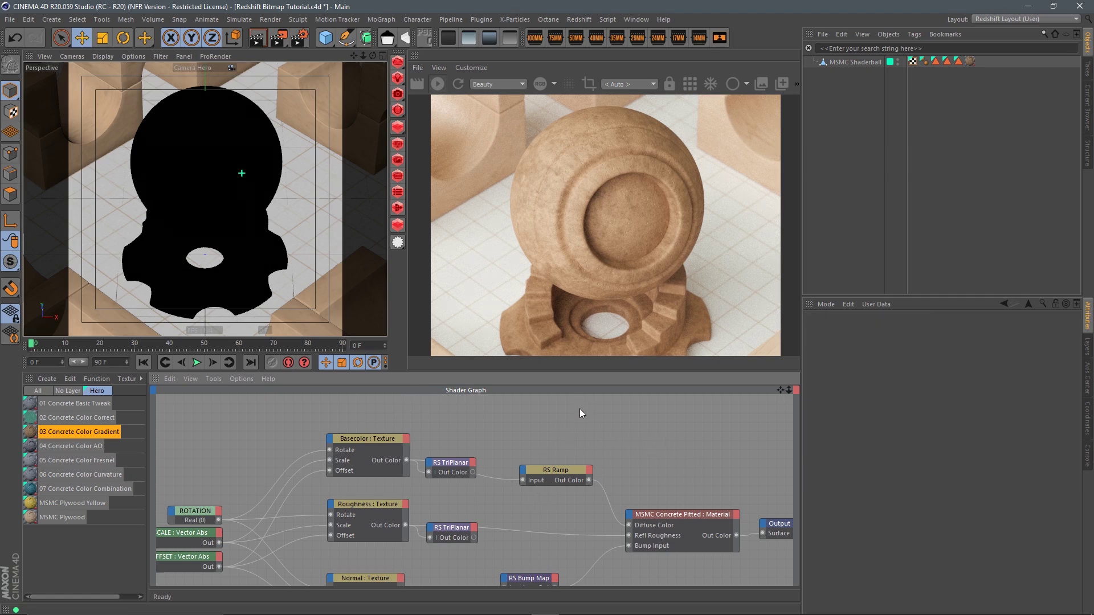
{"action": "key", "text": "Tab"}
{"action": "type", "text": "ramp"}
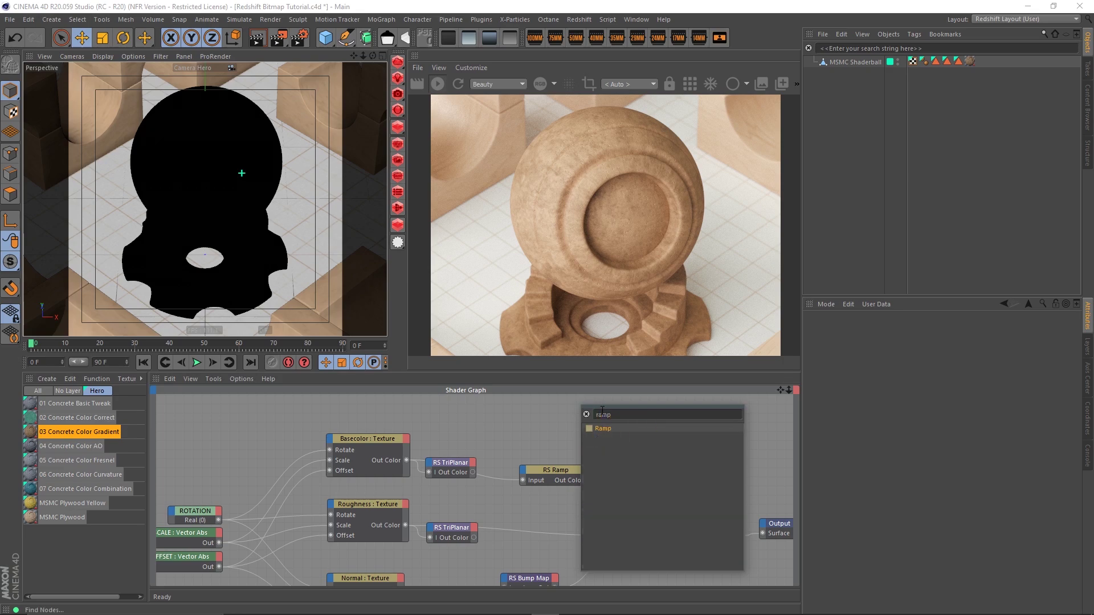
{"action": "key", "text": "Return"}
{"action": "left_click_drag", "start_coordinate": [565, 409], "coordinate": [541, 436]}
{"action": "left_click_drag", "start_coordinate": [406, 460], "coordinate": [597, 436]}
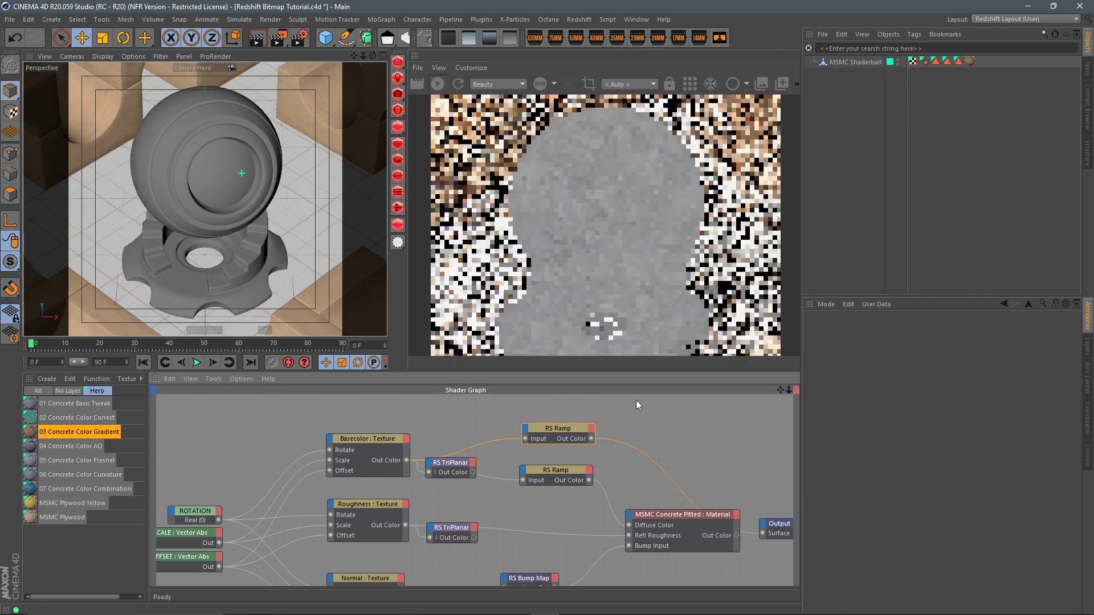
{"action": "left_click_drag", "start_coordinate": [563, 429], "coordinate": [553, 432]}
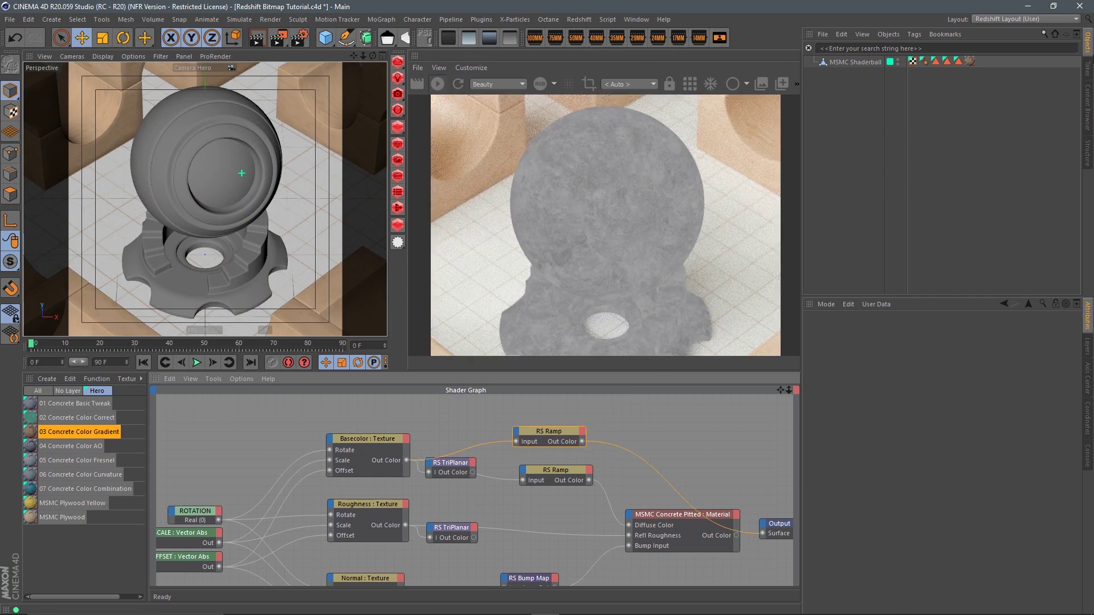
{"action": "left_click", "coordinate": [547, 433]}
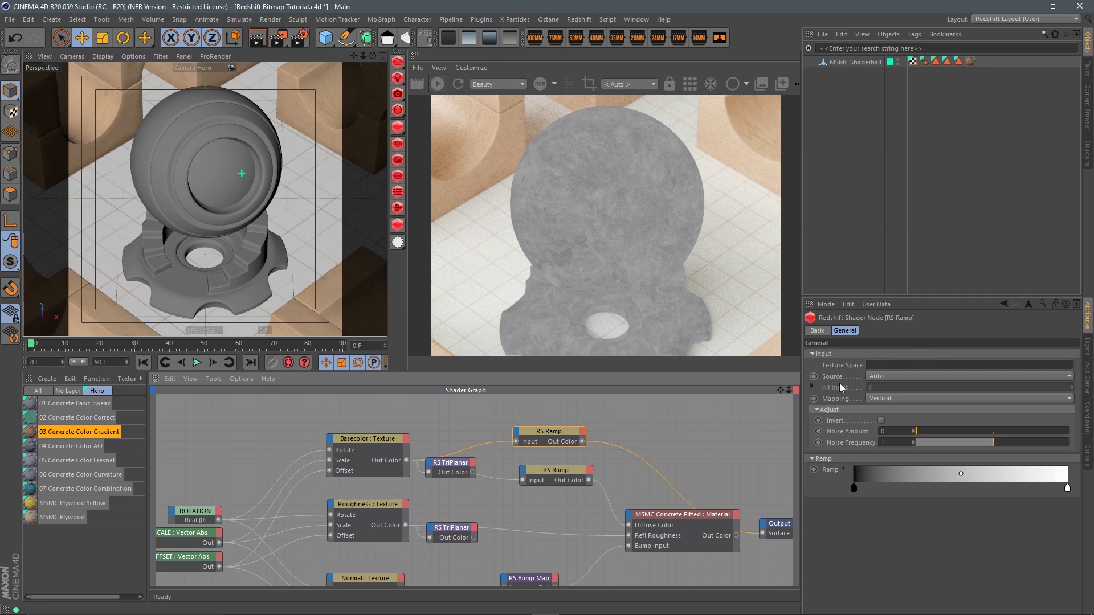
Set the new RS Ramp's Source to Alt
{"action": "left_click", "coordinate": [883, 377]}
{"action": "left_click", "coordinate": [883, 398]}
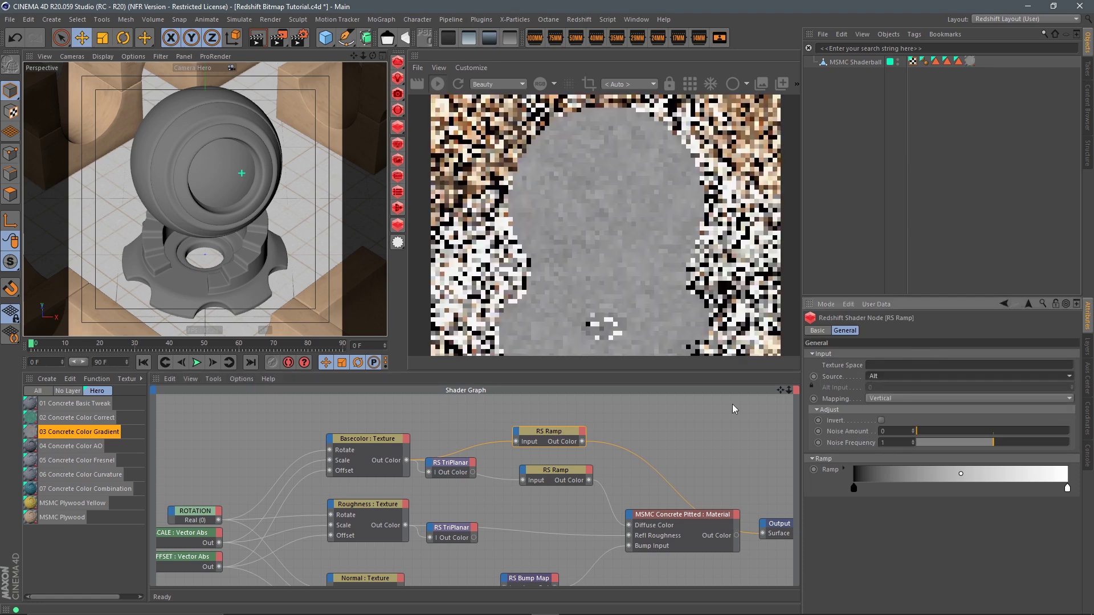
{"action": "left_click", "coordinate": [380, 440]}
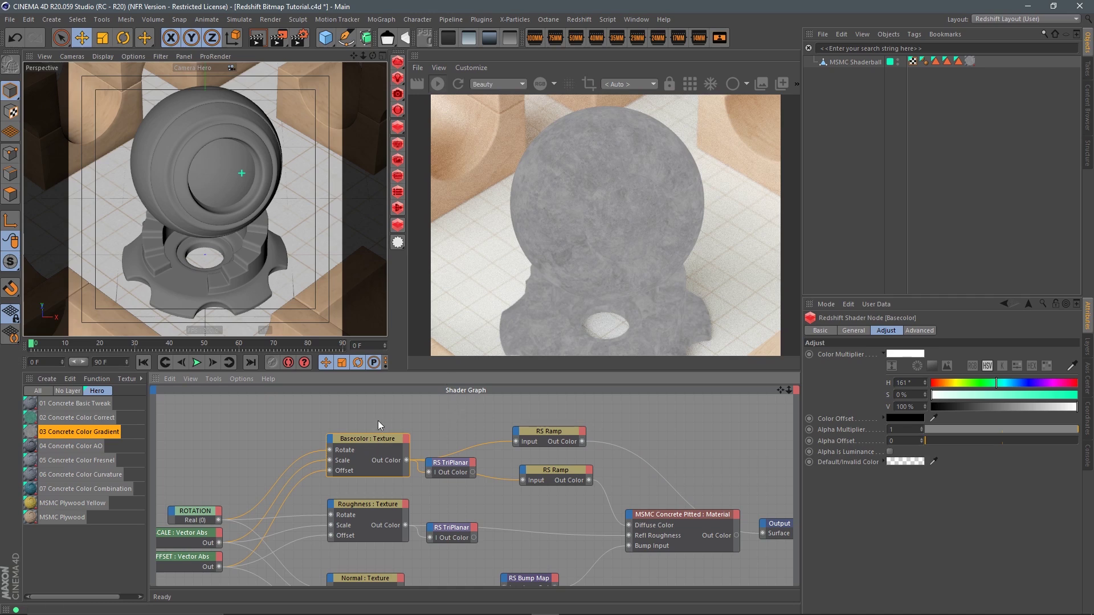
{"action": "left_click_drag", "start_coordinate": [562, 433], "coordinate": [565, 433]}
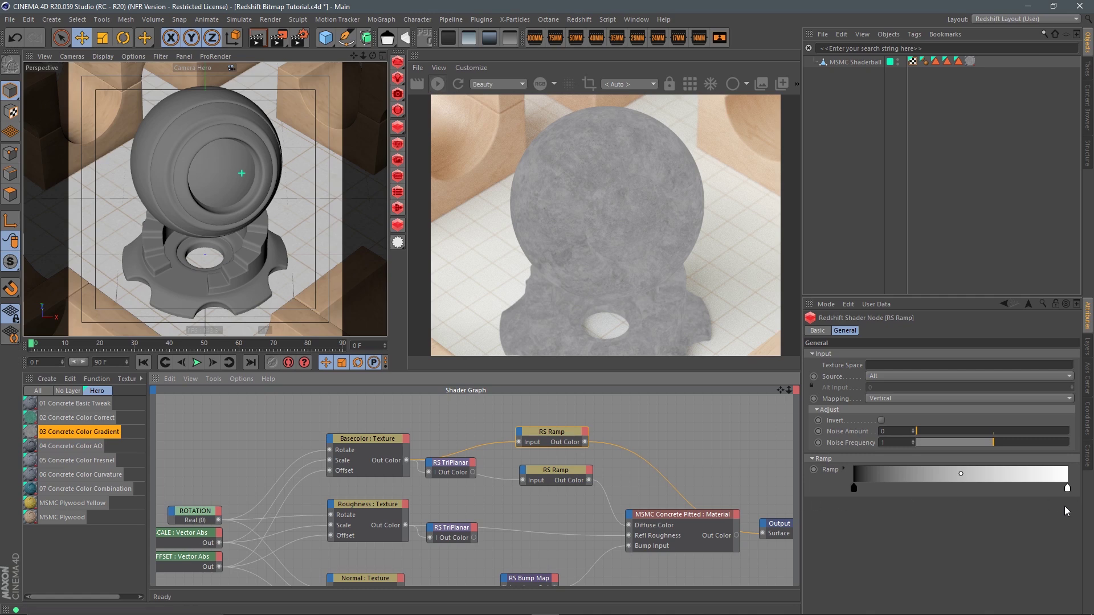
Test moving the ramp's black and white knots, then return them to the gradient ends
{"action": "left_click_drag", "start_coordinate": [854, 488], "coordinate": [901, 489]}
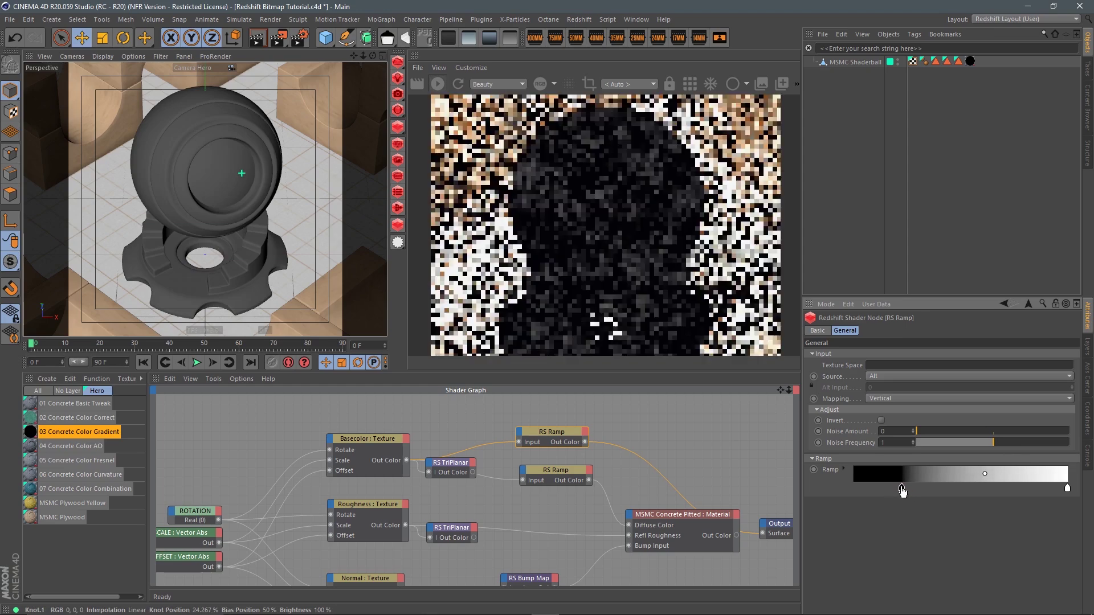
{"action": "left_click_drag", "start_coordinate": [1067, 488], "coordinate": [950, 488]}
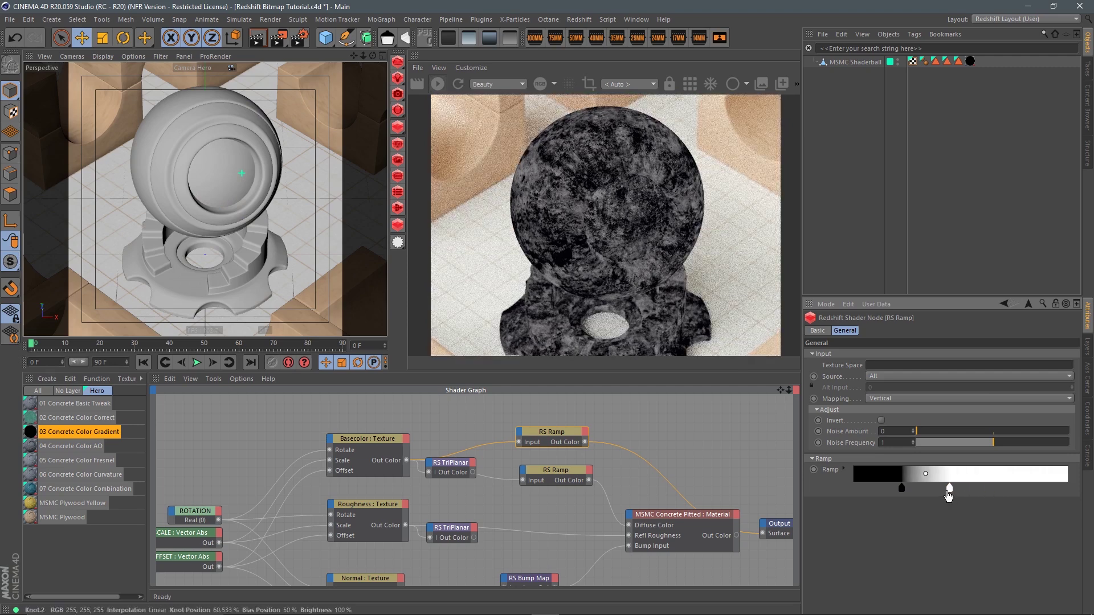
{"action": "left_click_drag", "start_coordinate": [949, 488], "coordinate": [1067, 490]}
{"action": "left_click_drag", "start_coordinate": [894, 494], "coordinate": [845, 502]}
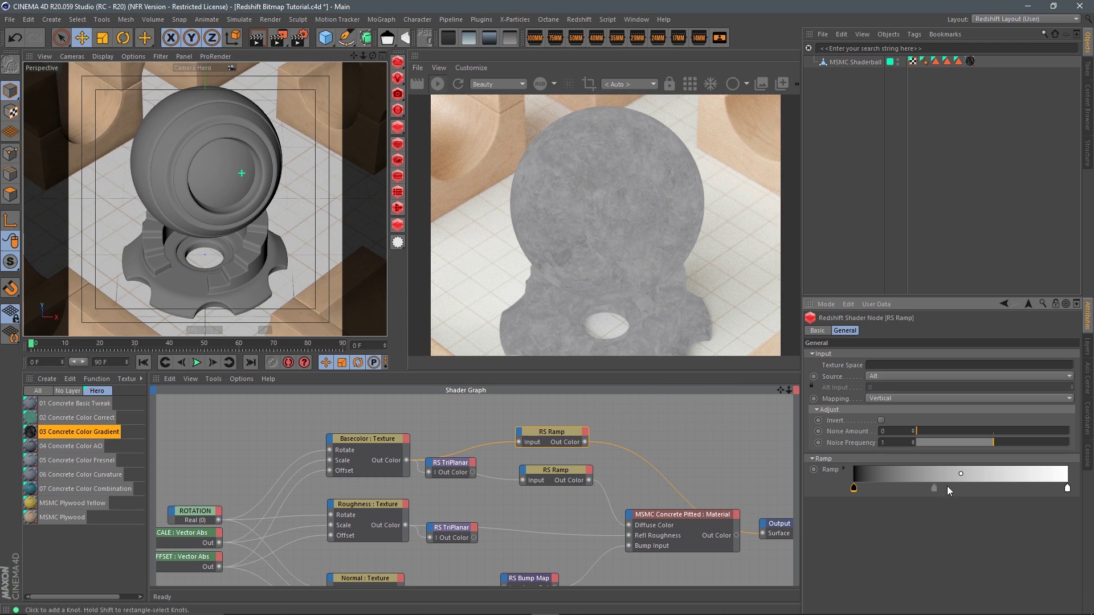
{"action": "right_click", "coordinate": [893, 471]}
{"action": "left_click", "coordinate": [850, 477]}
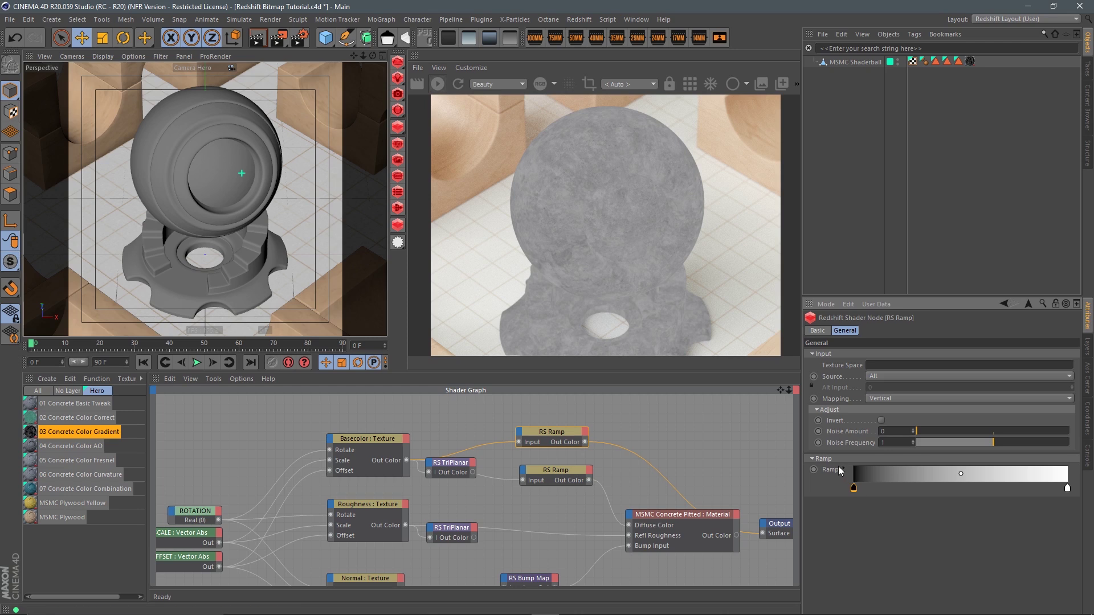
Load the Full Colors preset into the ramp and double its knots twice
{"action": "left_click", "coordinate": [844, 470]}
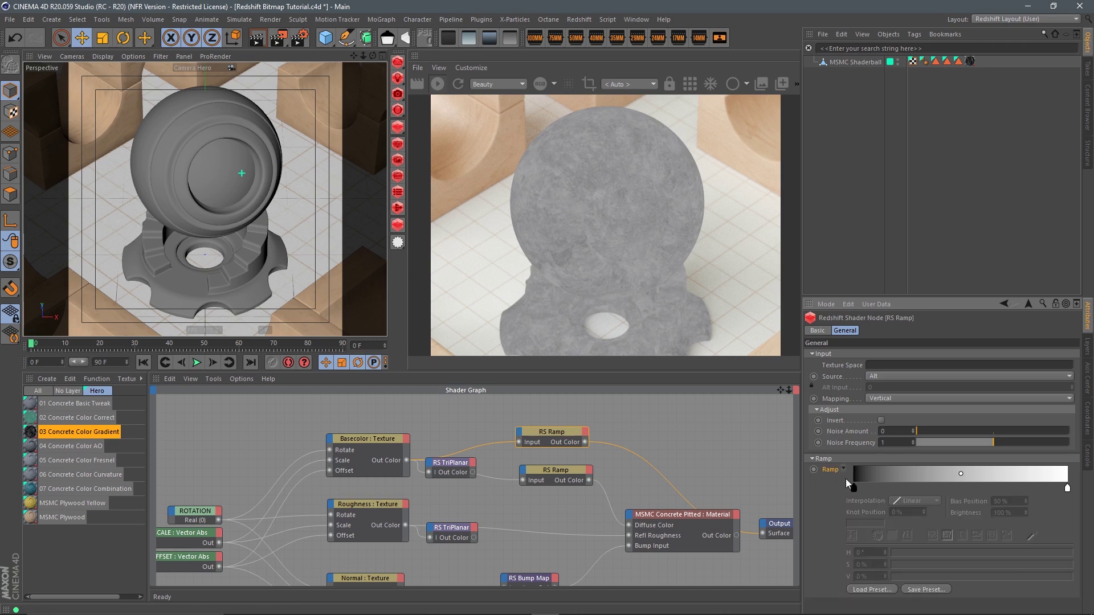
{"action": "left_click_drag", "start_coordinate": [927, 296], "coordinate": [926, 131]}
{"action": "left_click", "coordinate": [873, 425]}
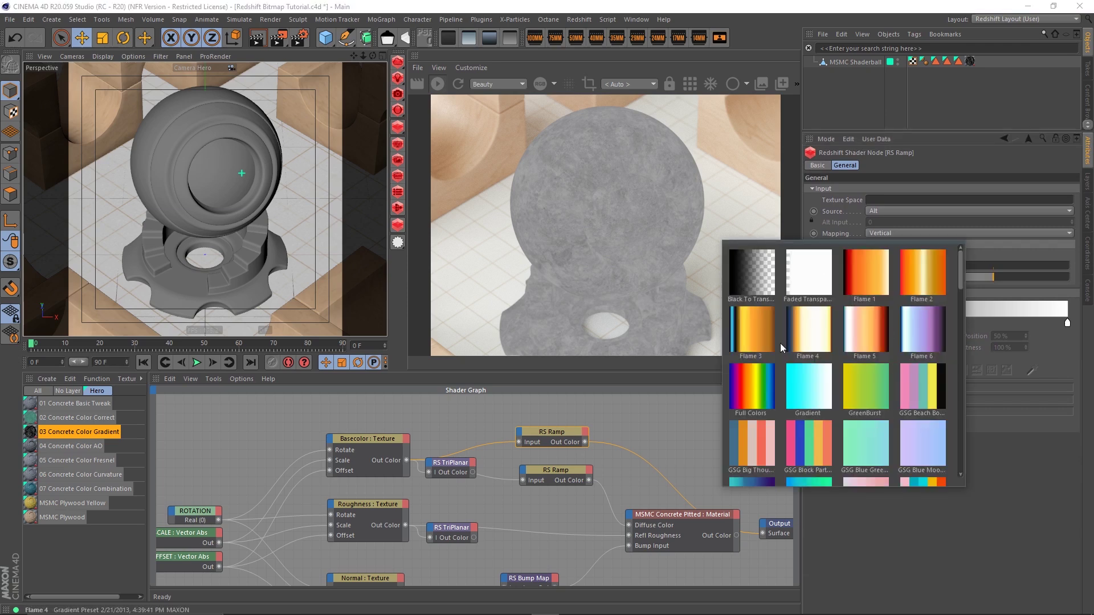
{"action": "left_click", "coordinate": [763, 399]}
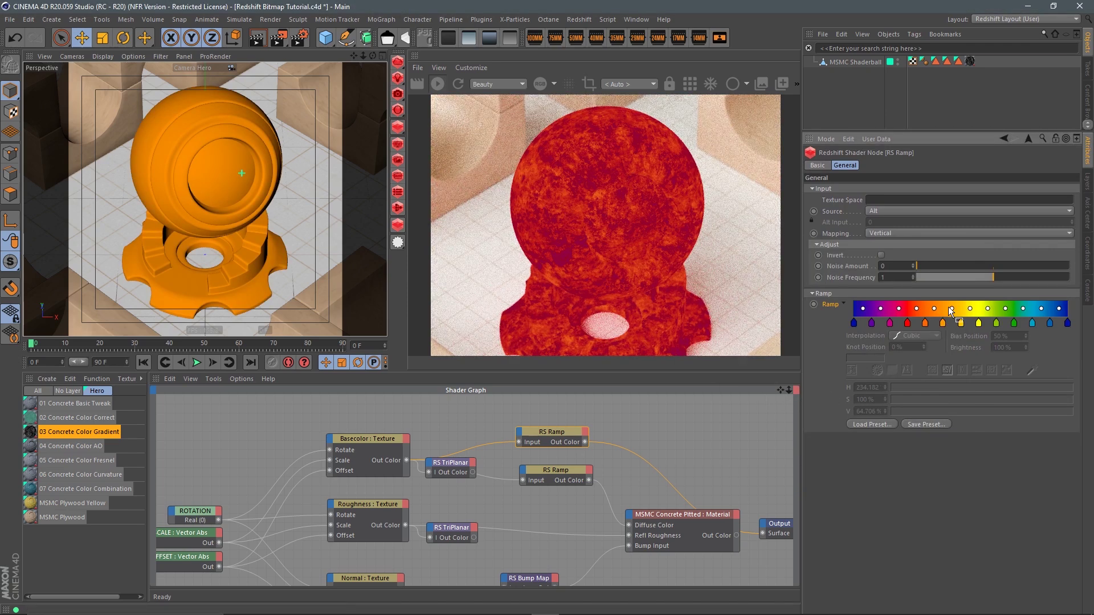
{"action": "right_click", "coordinate": [942, 308]}
{"action": "left_click", "coordinate": [966, 325]}
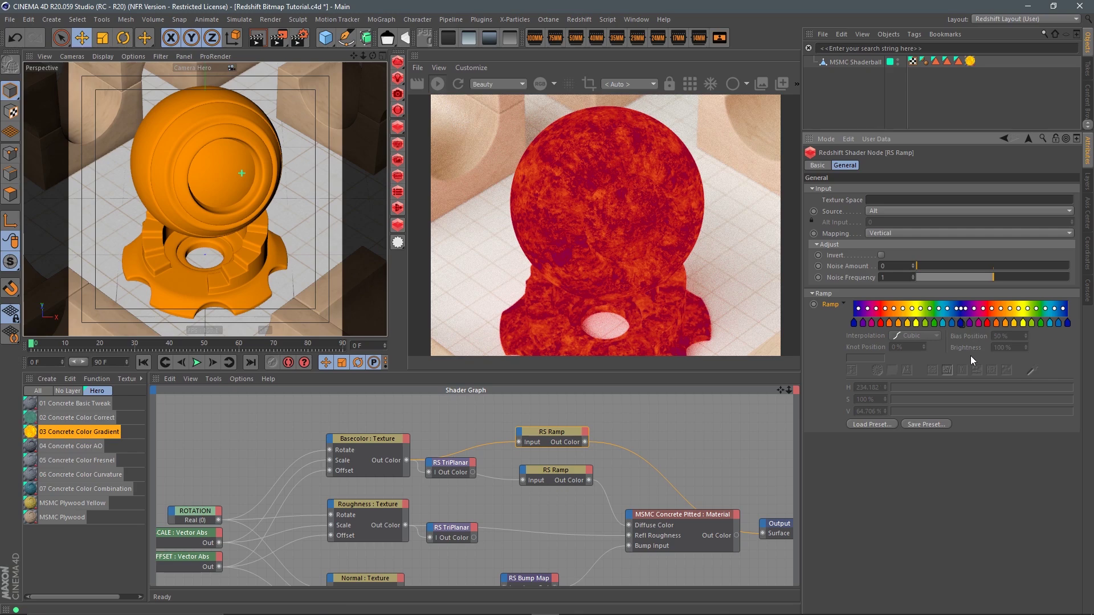
{"action": "right_click", "coordinate": [944, 303]}
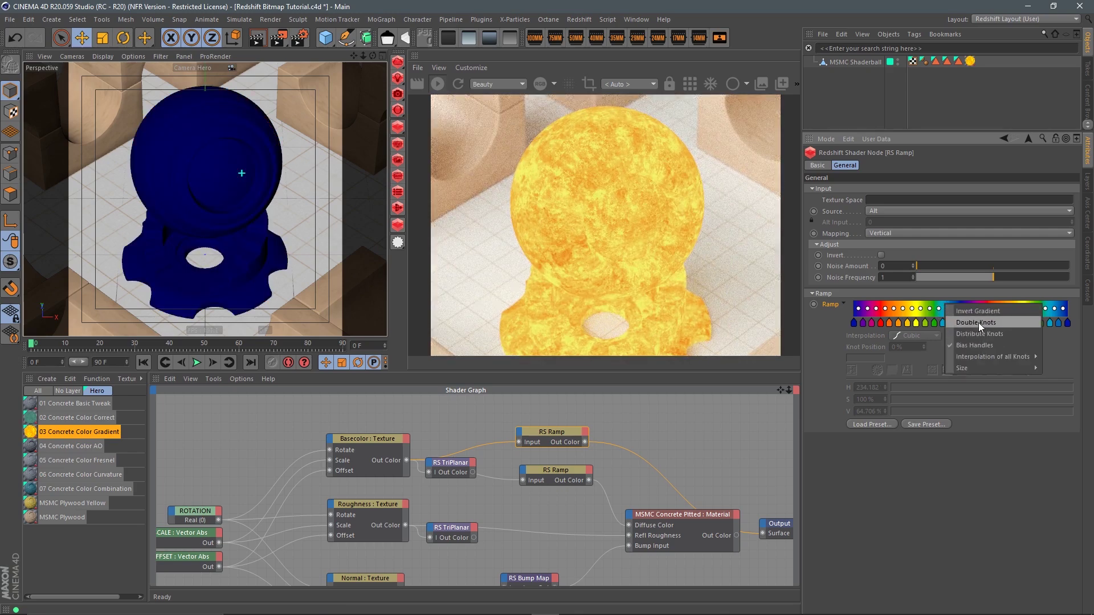
{"action": "left_click", "coordinate": [978, 323]}
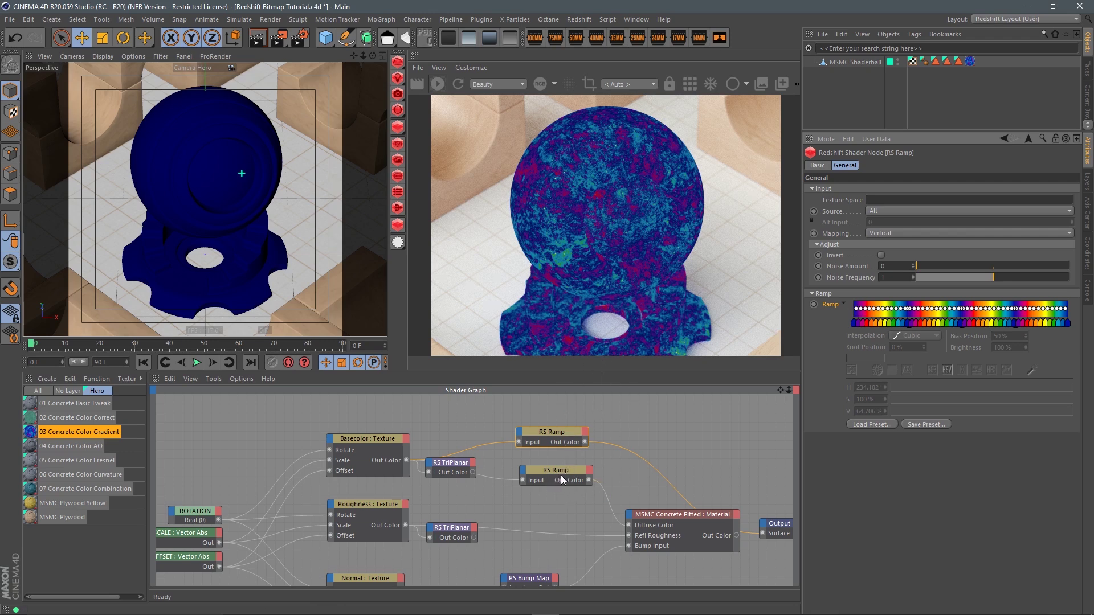
Inspect the ramp, material and Basecolor nodes, then step down to 04 Concrete Color AO
{"action": "left_click_drag", "start_coordinate": [562, 470], "coordinate": [548, 467]}
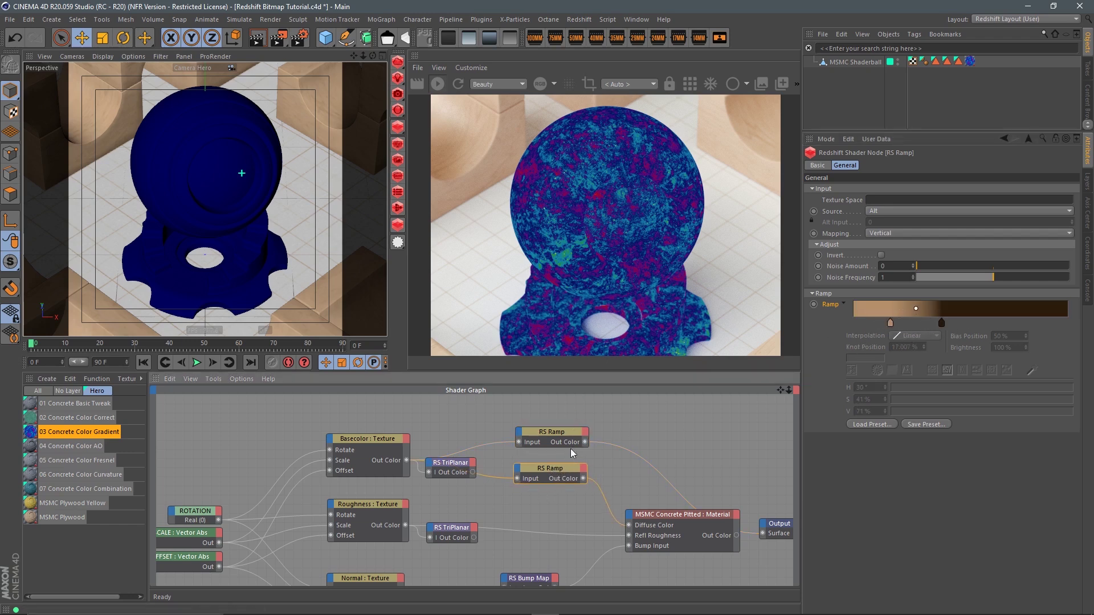
{"action": "left_click", "coordinate": [684, 516]}
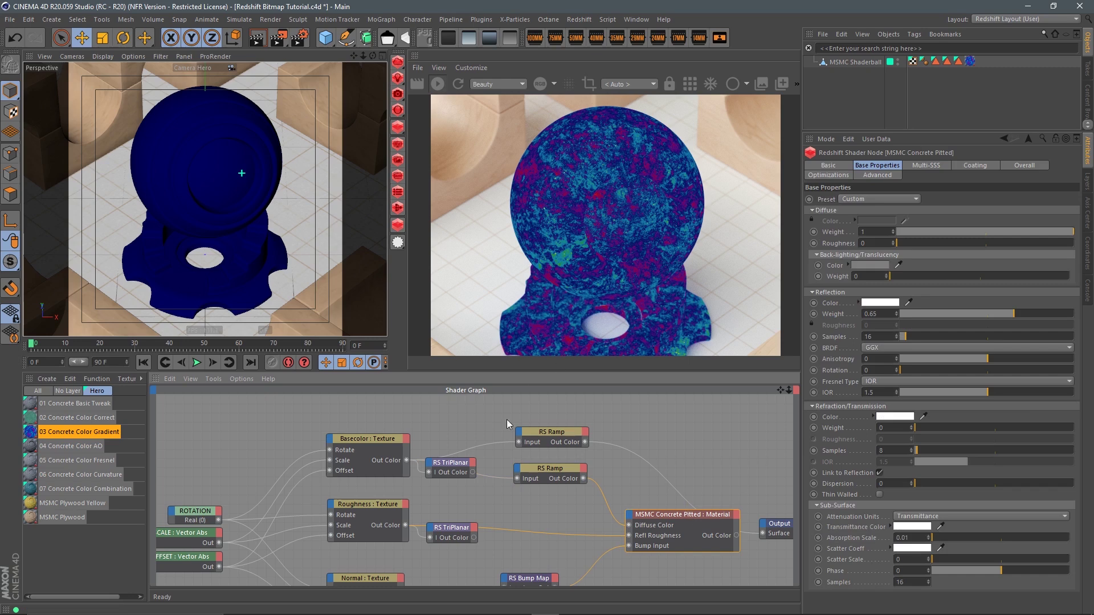
{"action": "left_click", "coordinate": [567, 471]}
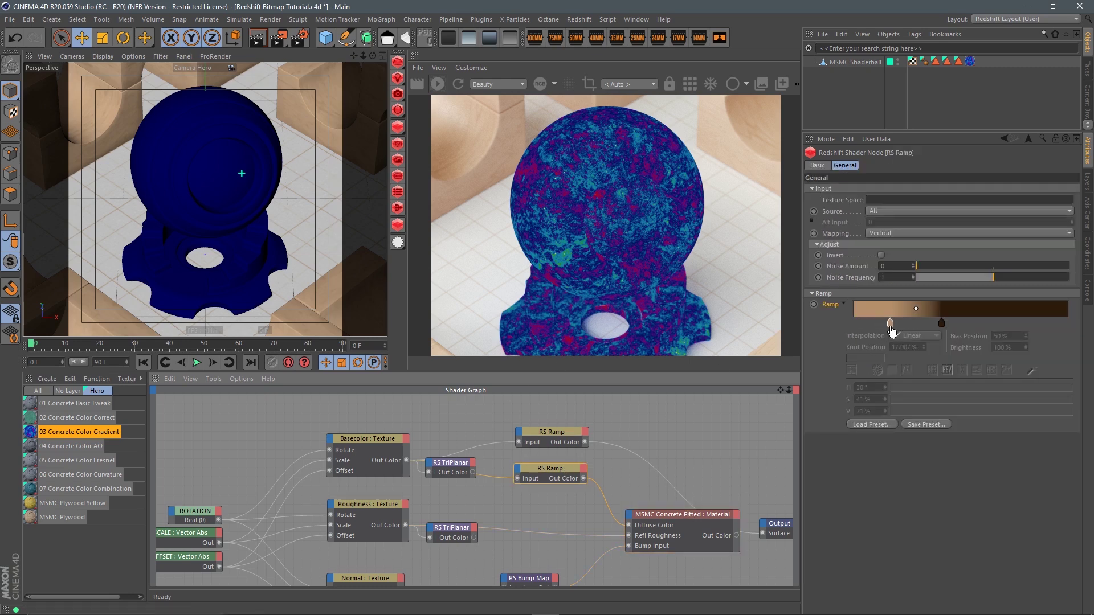
{"action": "left_click", "coordinate": [677, 524]}
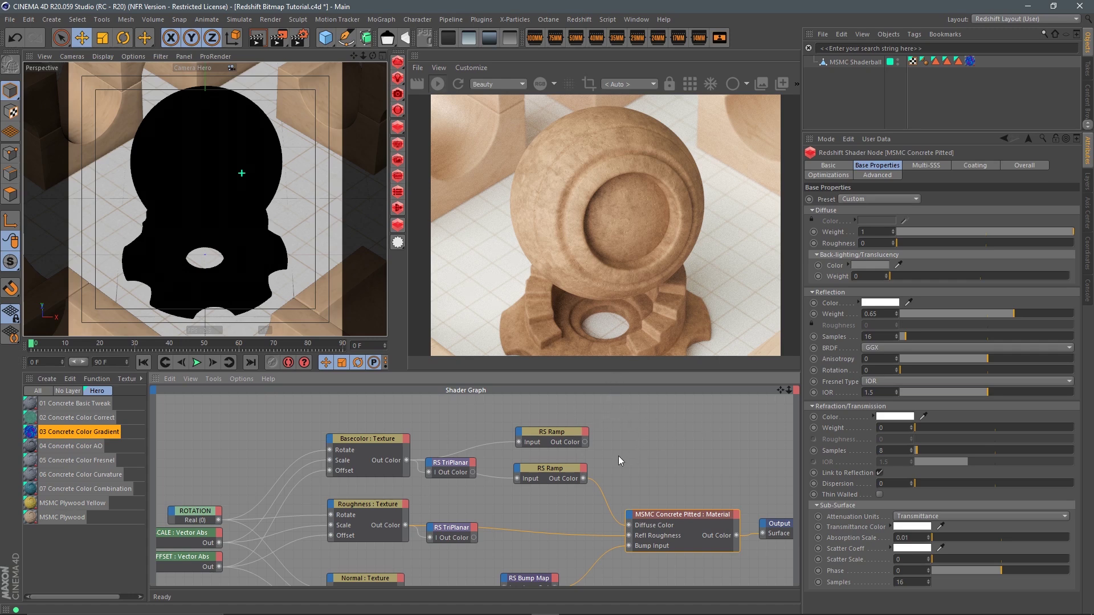
{"action": "left_click_drag", "start_coordinate": [559, 471], "coordinate": [556, 473]}
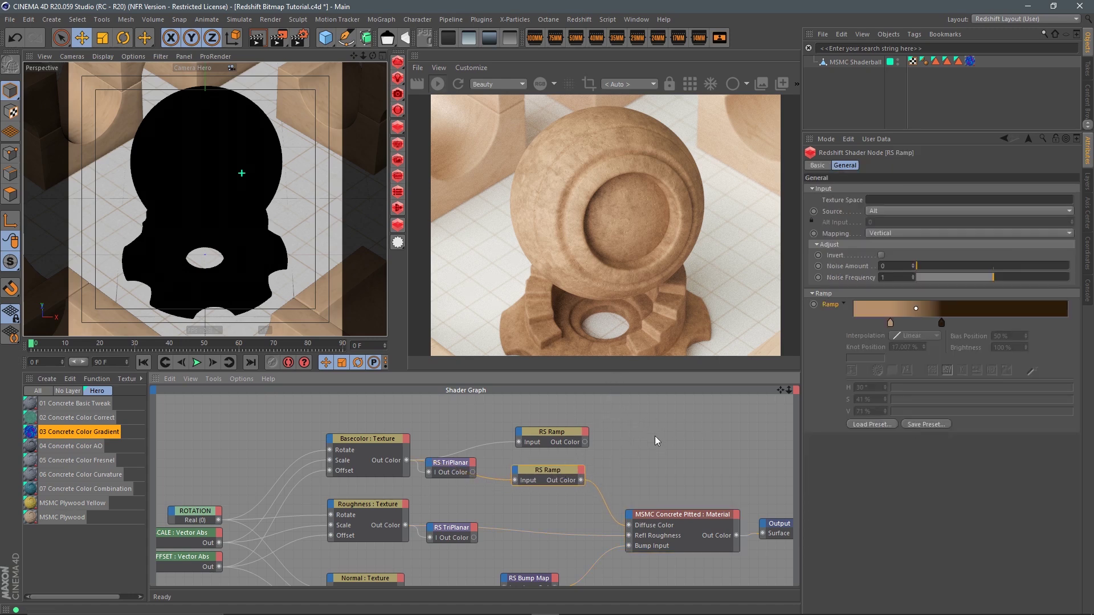
{"action": "left_click_drag", "start_coordinate": [367, 450], "coordinate": [370, 446]}
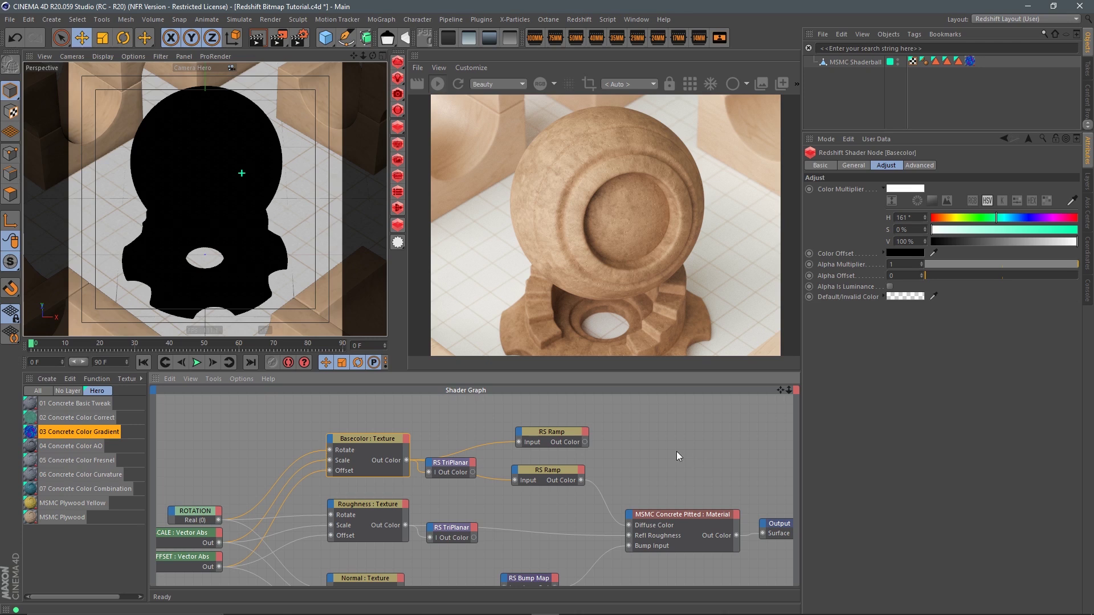
{"action": "left_click", "coordinate": [365, 412]}
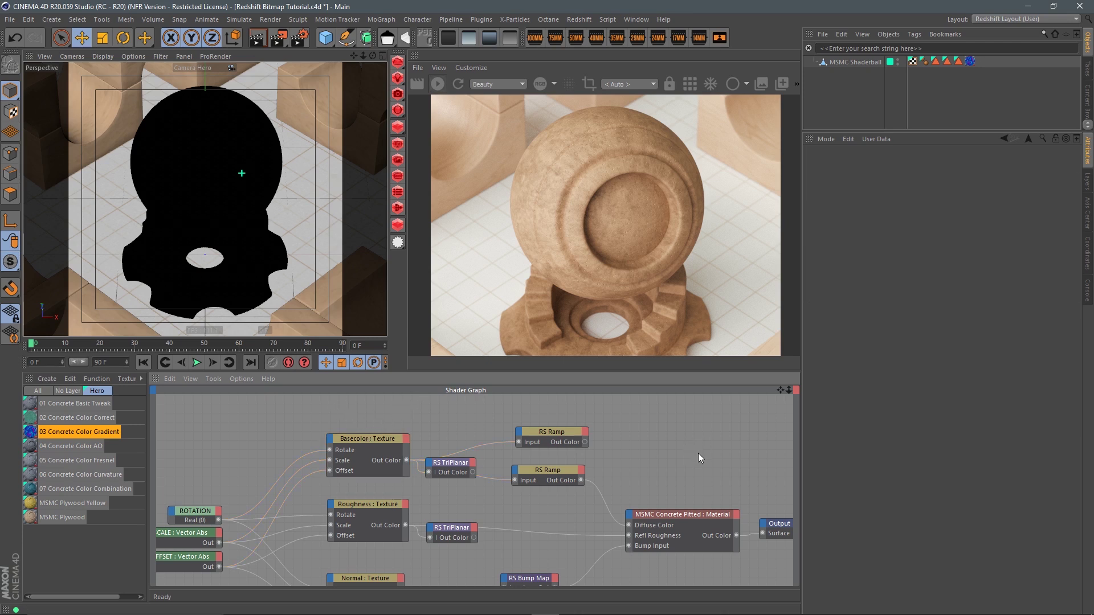
{"action": "key", "text": "Down"}
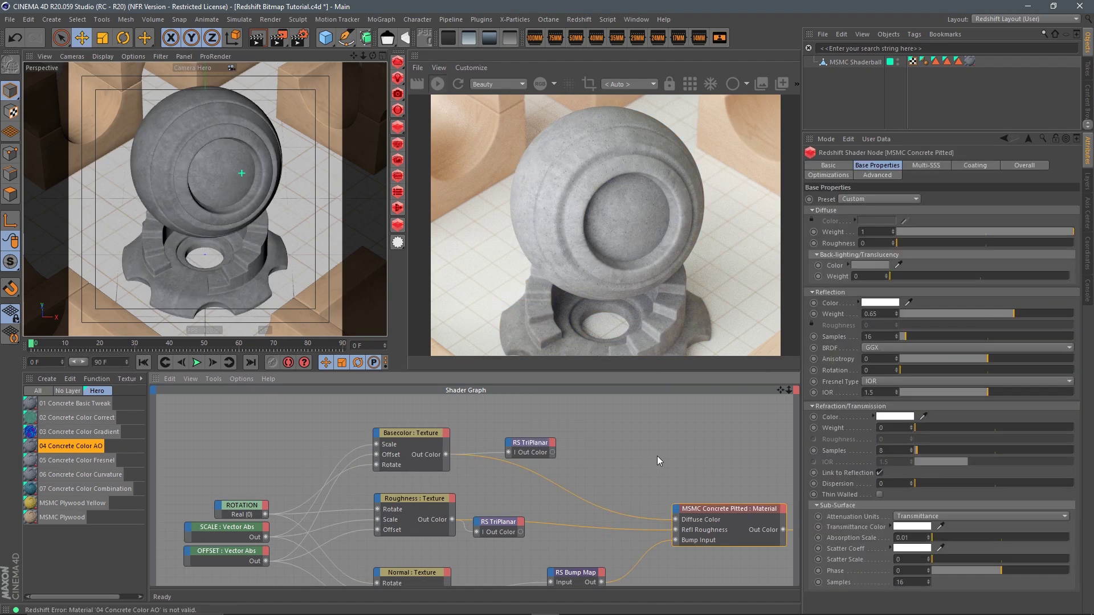
Add an RS AO node, wire its Out into Diffuse Color, and move it left
{"action": "left_click", "coordinate": [442, 439]}
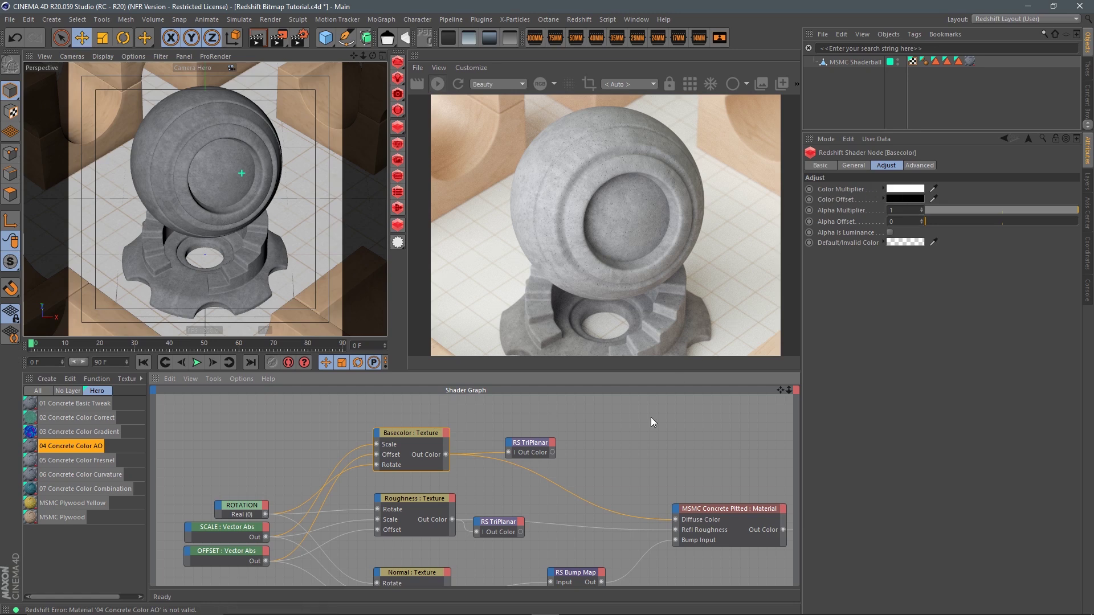
{"action": "middle_click_drag", "start_coordinate": [653, 466], "coordinate": [625, 464]}
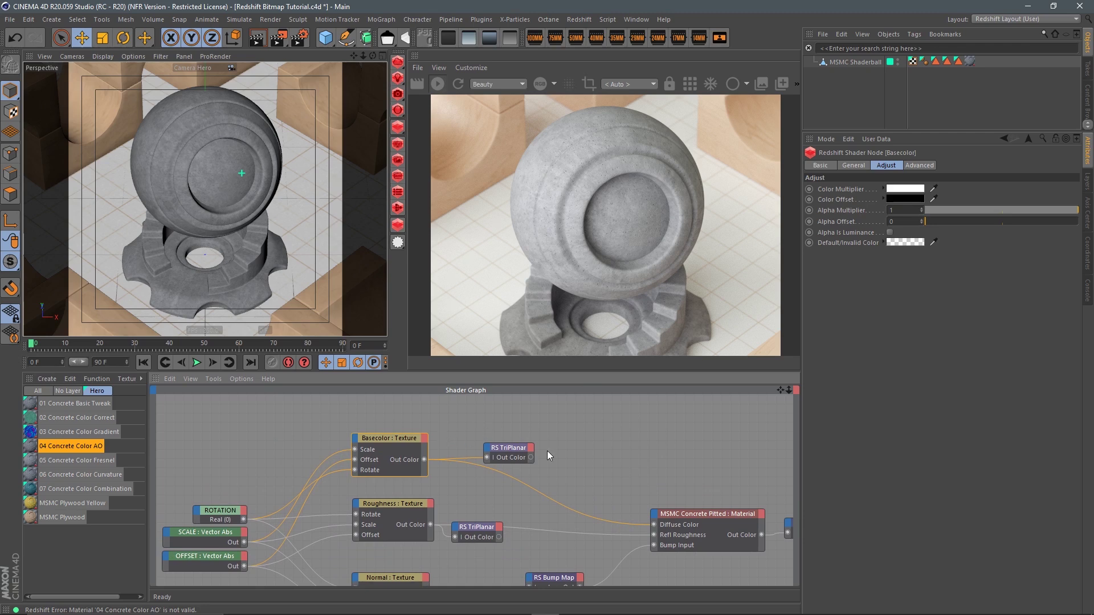
{"action": "middle_click_drag", "start_coordinate": [388, 408], "coordinate": [434, 415]}
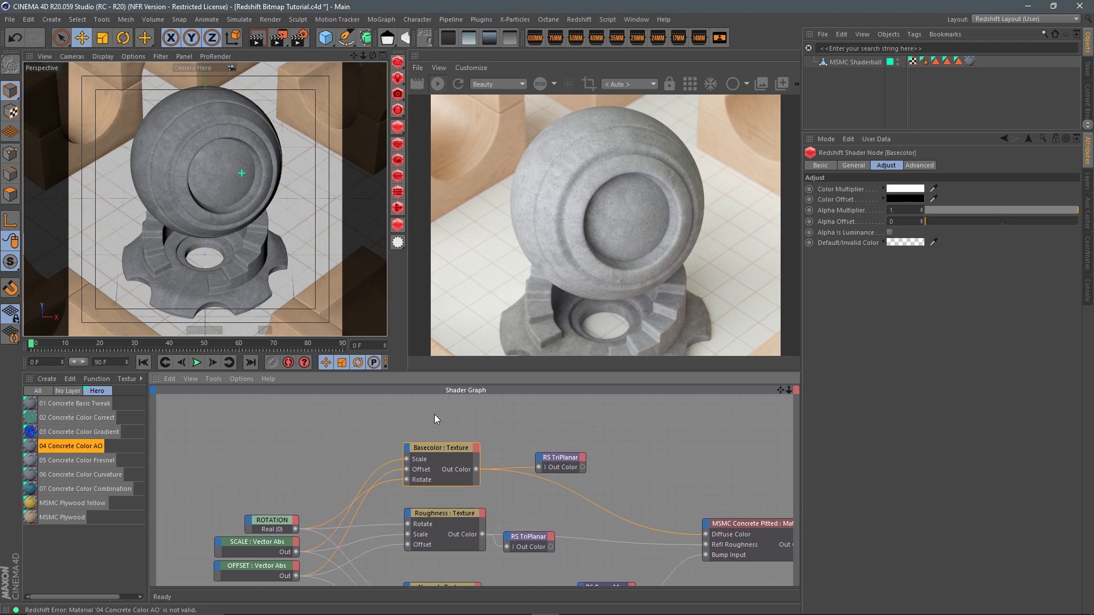
{"action": "left_click", "coordinate": [472, 421]}
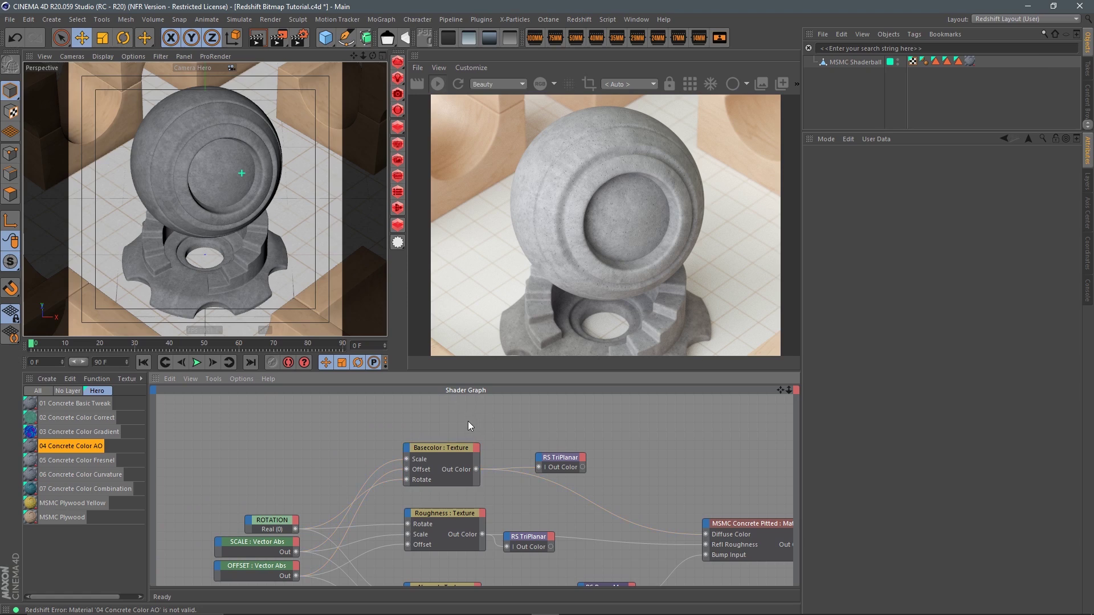
{"action": "right_click", "coordinate": [468, 422]}
{"action": "left_click", "coordinate": [490, 421]}
{"action": "left_click_drag", "start_coordinate": [469, 426], "coordinate": [705, 519]}
{"action": "left_click_drag", "start_coordinate": [454, 418], "coordinate": [278, 437]}
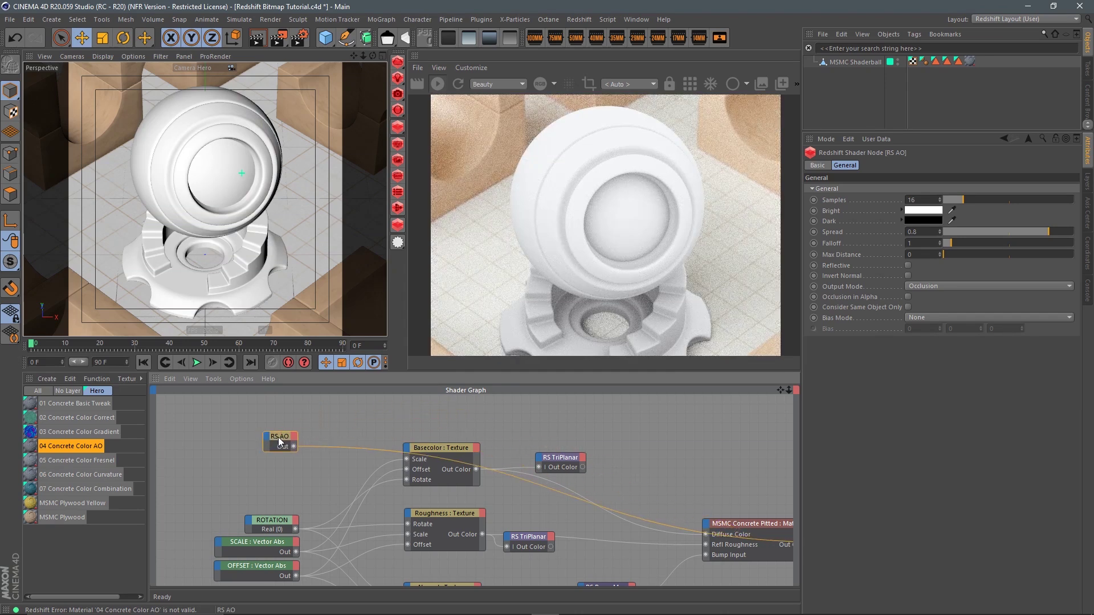
Add an RS Ramp node driven by the RS AO output and adjust its dark knot
{"action": "left_click", "coordinate": [365, 417]}
{"action": "right_click", "coordinate": [380, 419]}
{"action": "type", "text": "ram"}
{"action": "key", "text": "Return"}
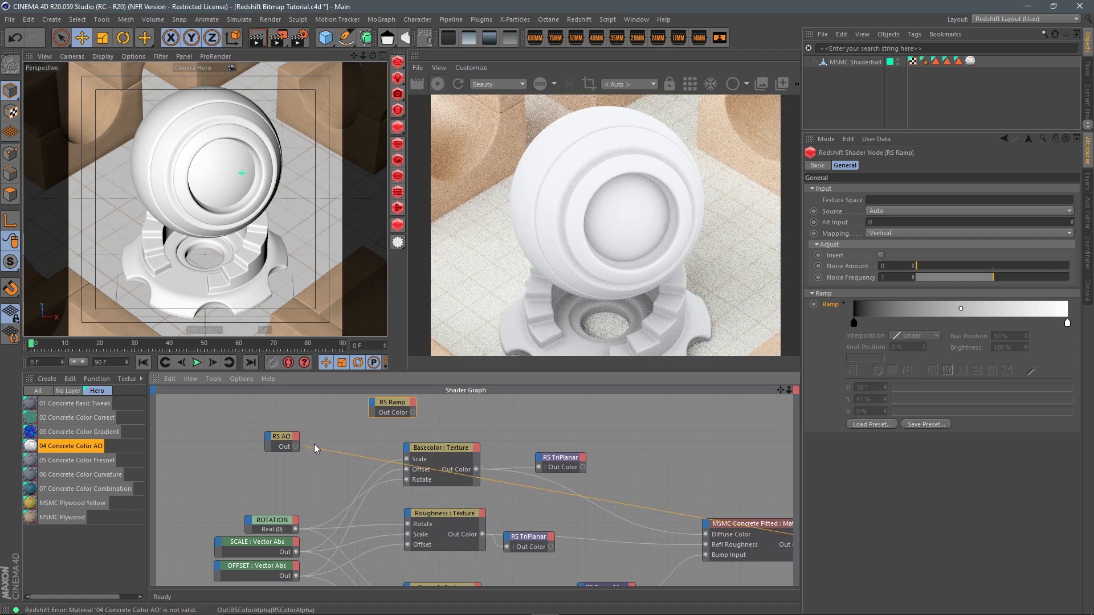
{"action": "left_click_drag", "start_coordinate": [296, 446], "coordinate": [361, 429]}
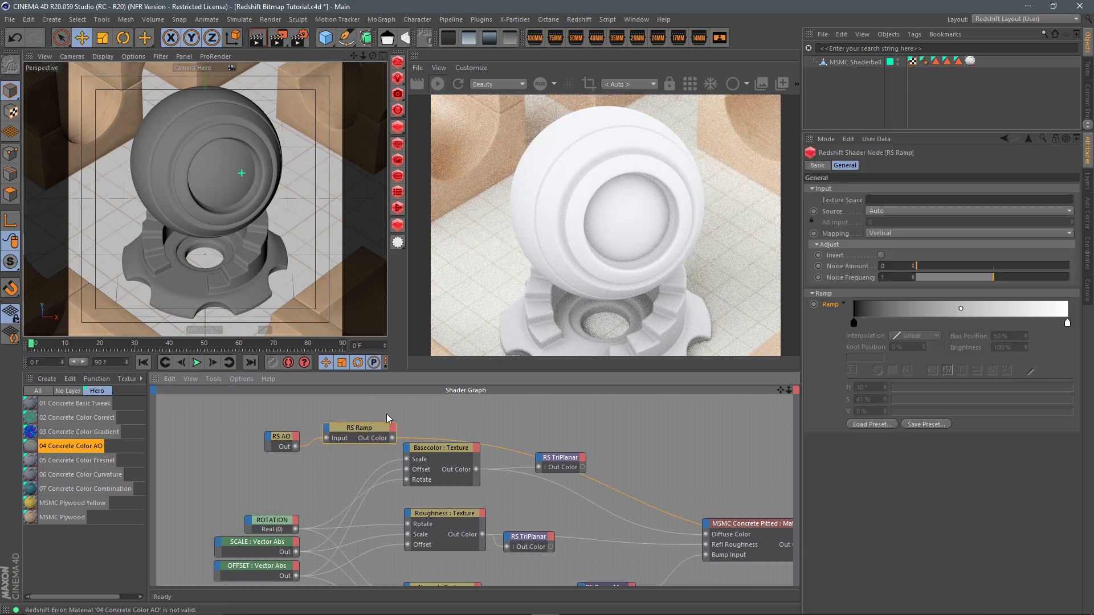
{"action": "mouse_move", "coordinate": [855, 323]}
{"action": "left_mouse_down"}
{"action": "mouse_move", "coordinate": [925, 323]}
{"action": "mouse_move", "coordinate": [853, 323]}
{"action": "left_mouse_up"}
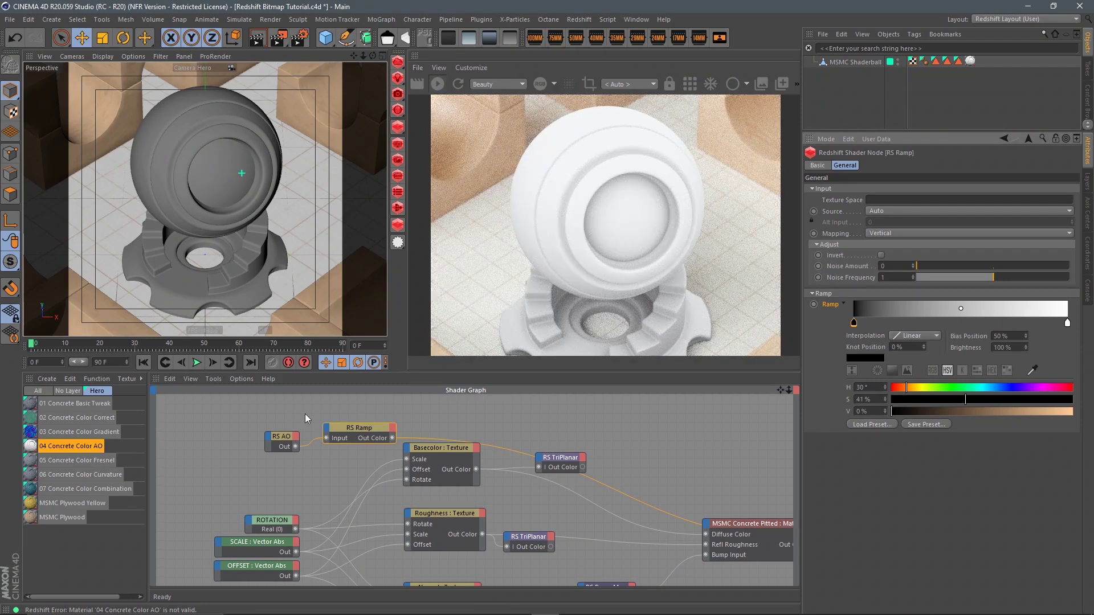
Place RS AO beside RS Ramp and feed the ramp into Basecolor's Color Multiplier
{"action": "left_click_drag", "start_coordinate": [283, 439], "coordinate": [245, 432]}
{"action": "left_click_drag", "start_coordinate": [357, 429], "coordinate": [326, 435]}
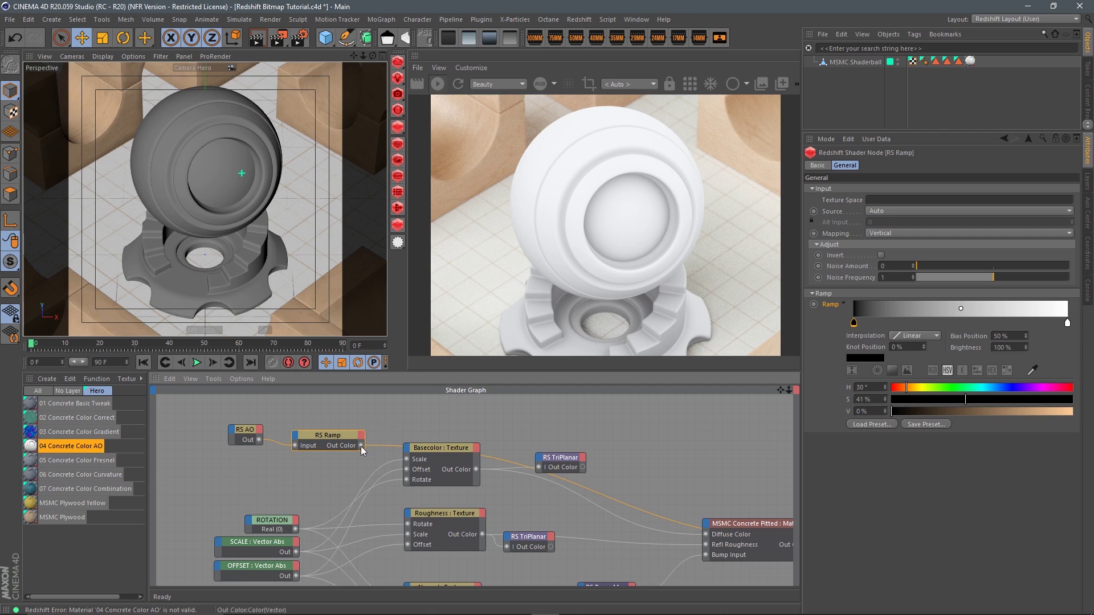
{"action": "left_click_drag", "start_coordinate": [402, 447], "coordinate": [409, 450]}
{"action": "mouse_move", "coordinate": [451, 450]}
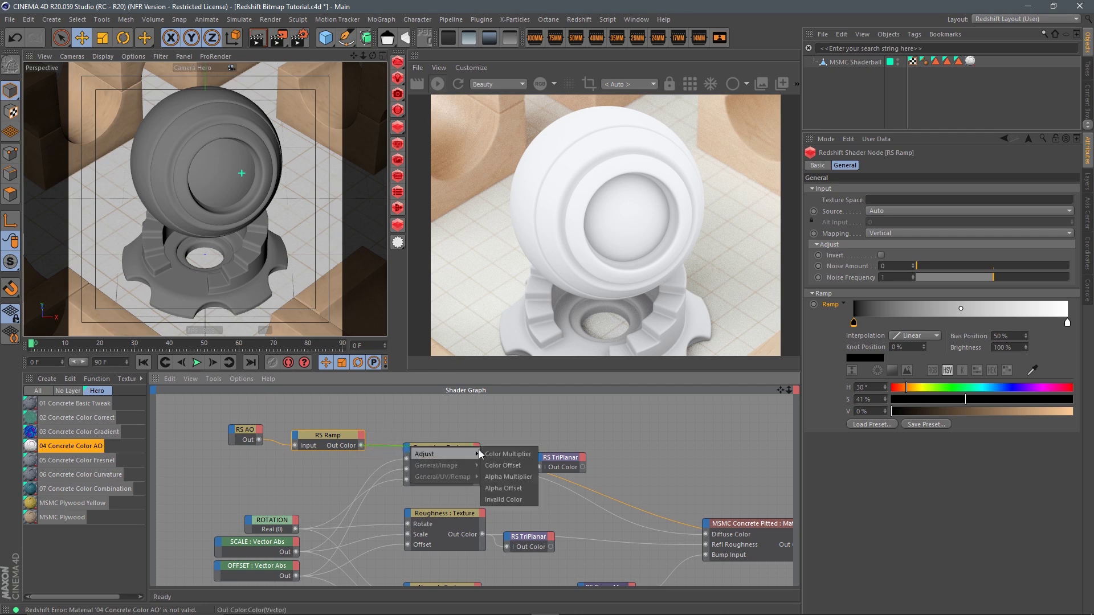
{"action": "left_click", "coordinate": [507, 454]}
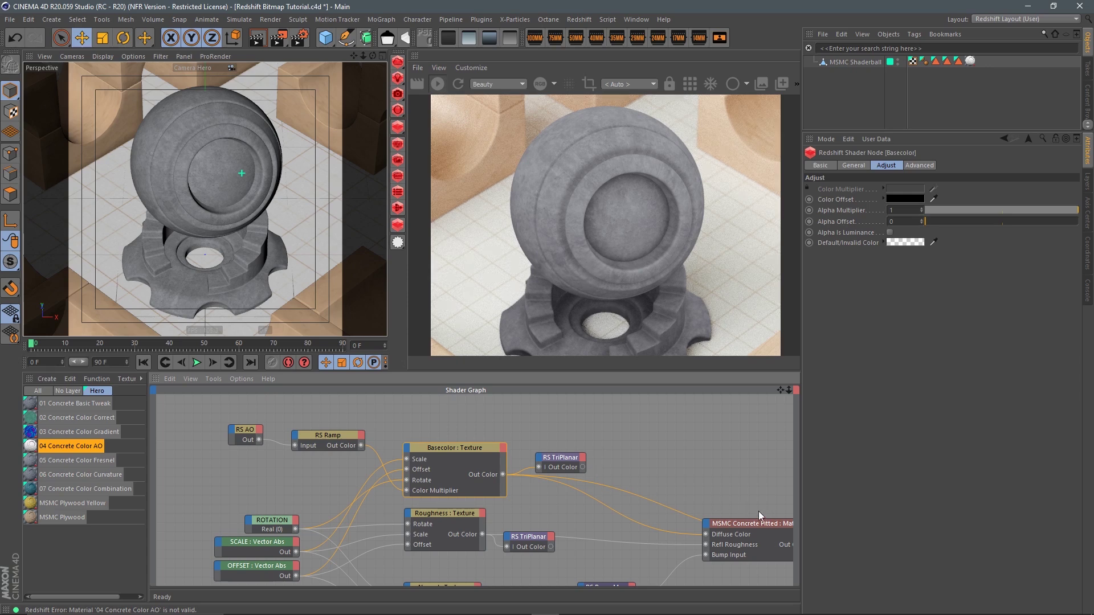
{"action": "scroll", "coordinate": [681, 498], "scroll_direction": "down", "scroll_amount": 2}
{"action": "scroll", "coordinate": [592, 486], "scroll_direction": "up", "scroll_amount": 1}
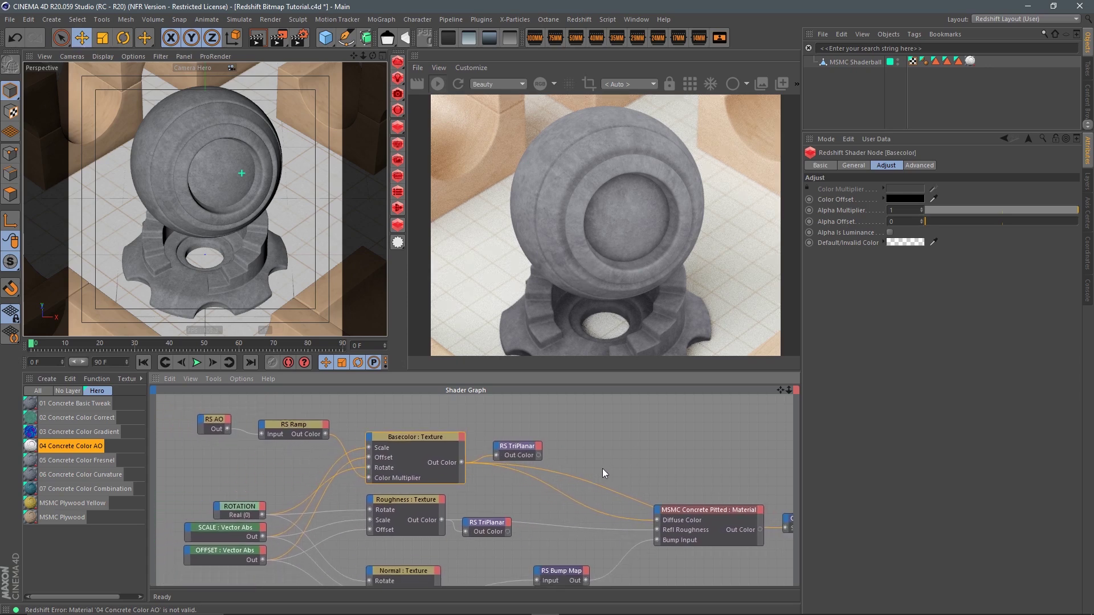
{"action": "left_click", "coordinate": [703, 507]}
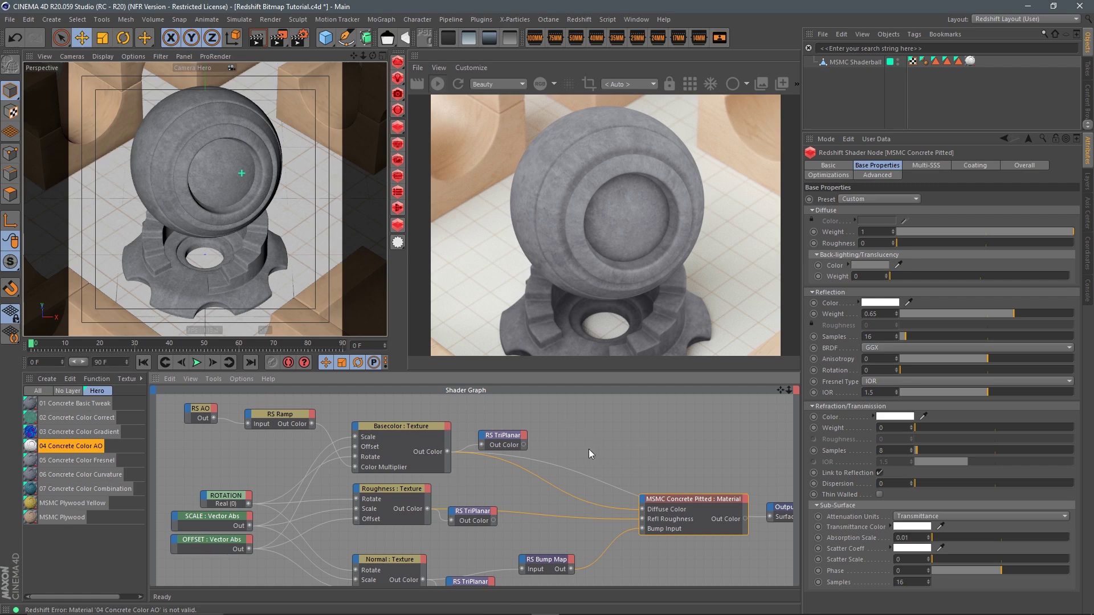
Recolour the RS Ramp's left knot to brown (H 25°, S 45%, V 68%) and regroup the nodes
{"action": "key", "text": "Delete"}
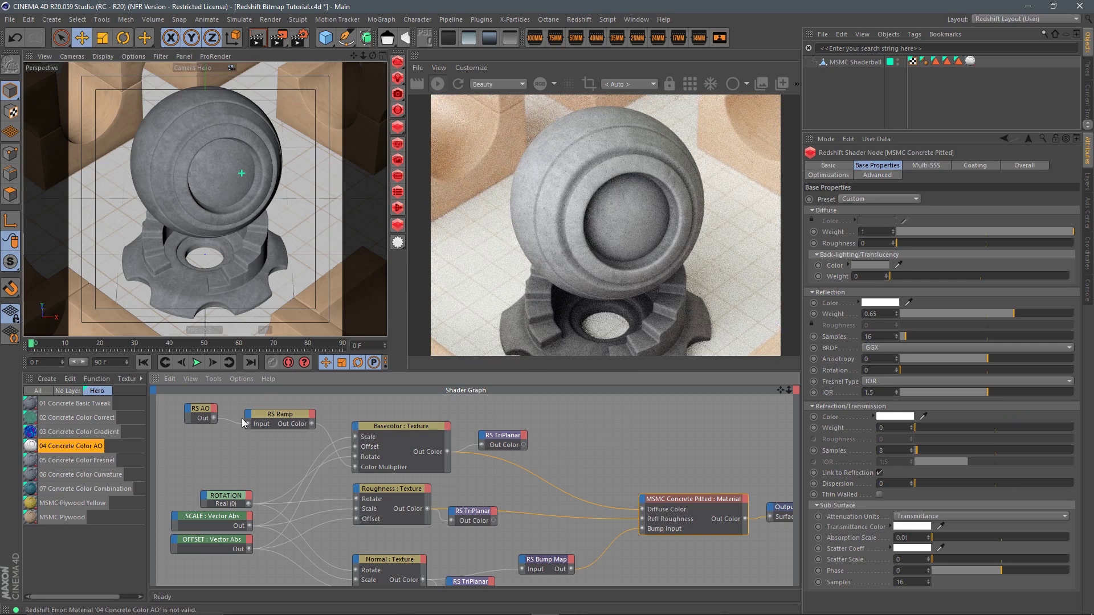
{"action": "left_click", "coordinate": [288, 419]}
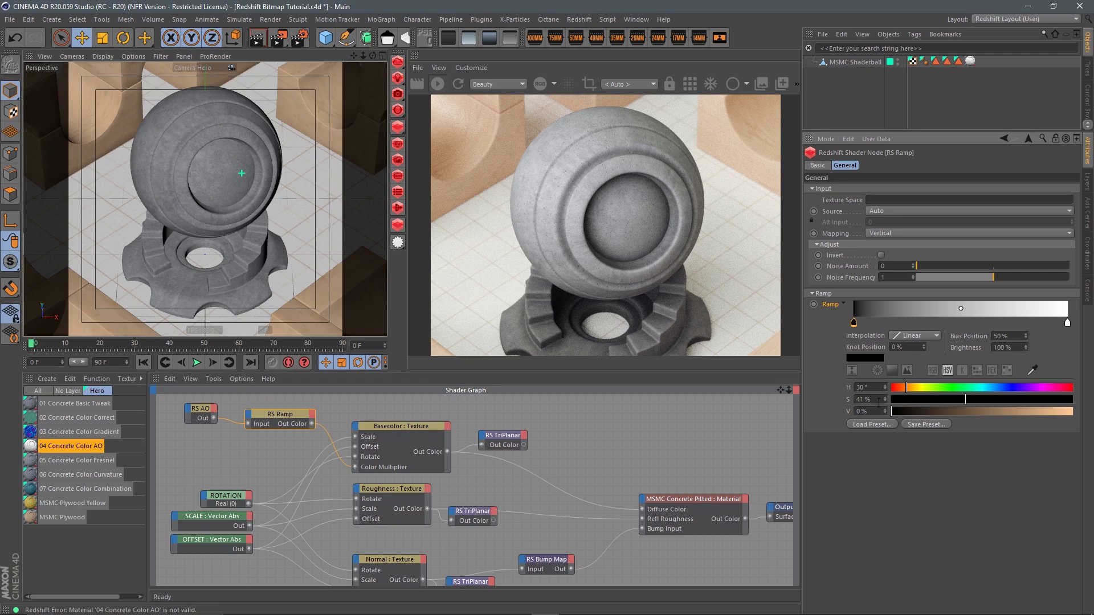
{"action": "left_click_drag", "start_coordinate": [854, 322], "coordinate": [855, 323]}
{"action": "left_click_drag", "start_coordinate": [941, 412], "coordinate": [1017, 418]}
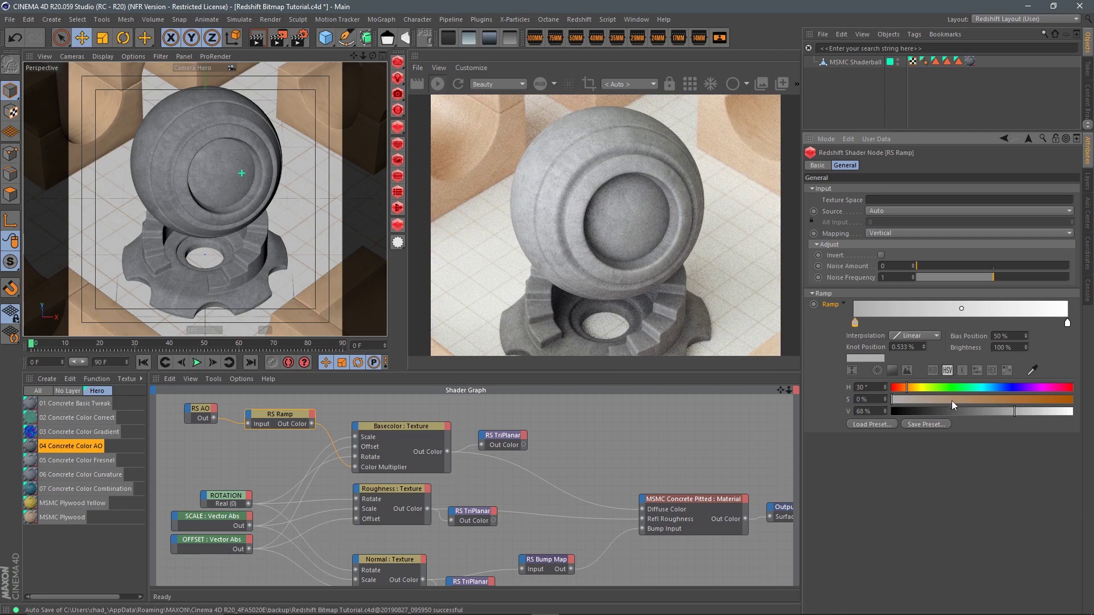
{"action": "left_click_drag", "start_coordinate": [952, 399], "coordinate": [1005, 399]}
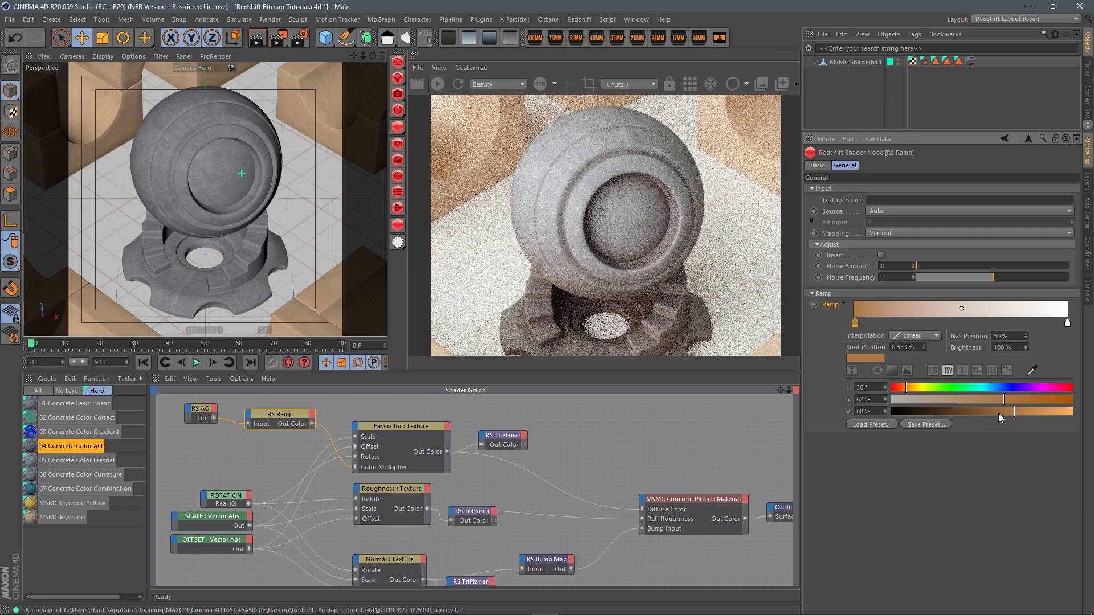
{"action": "left_click_drag", "start_coordinate": [1002, 402], "coordinate": [982, 407]}
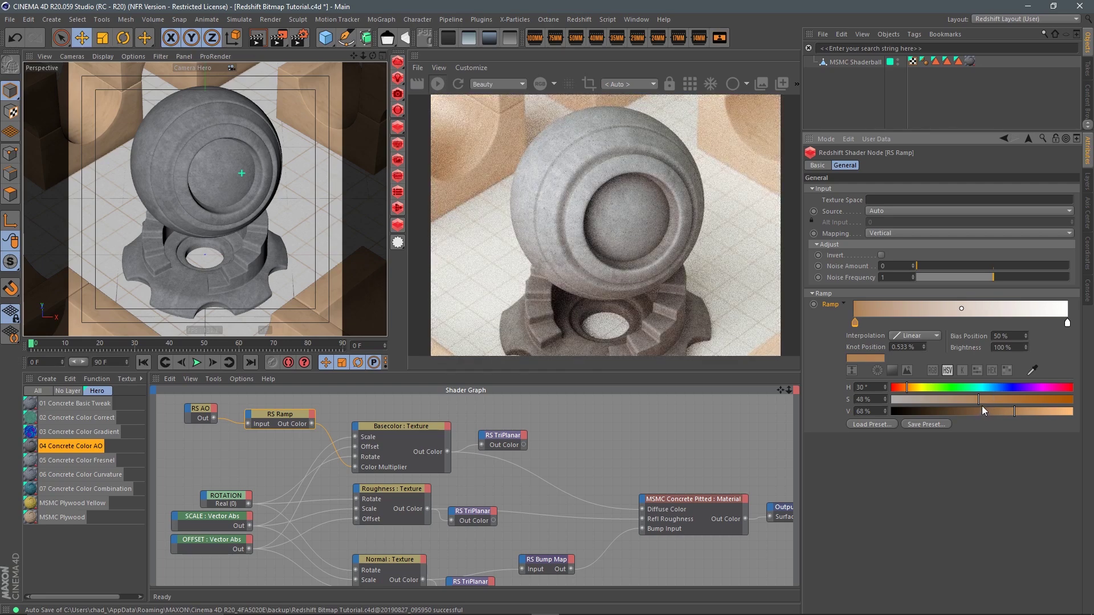
{"action": "left_click_drag", "start_coordinate": [976, 401], "coordinate": [972, 403]}
{"action": "left_click_drag", "start_coordinate": [906, 388], "coordinate": [904, 389]}
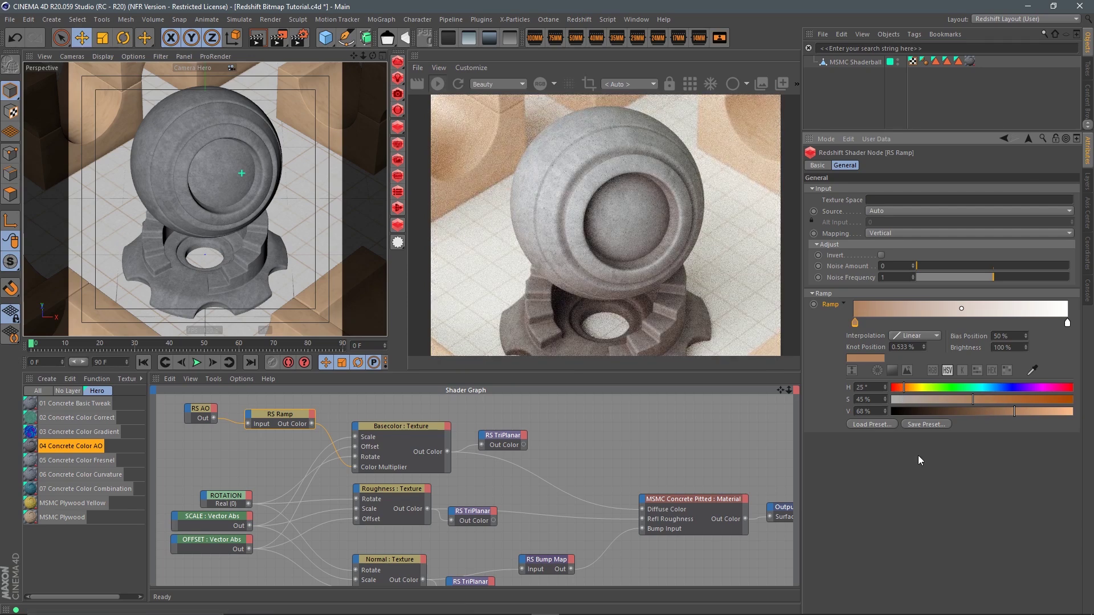
{"action": "left_click_drag", "start_coordinate": [186, 445], "coordinate": [293, 440]}
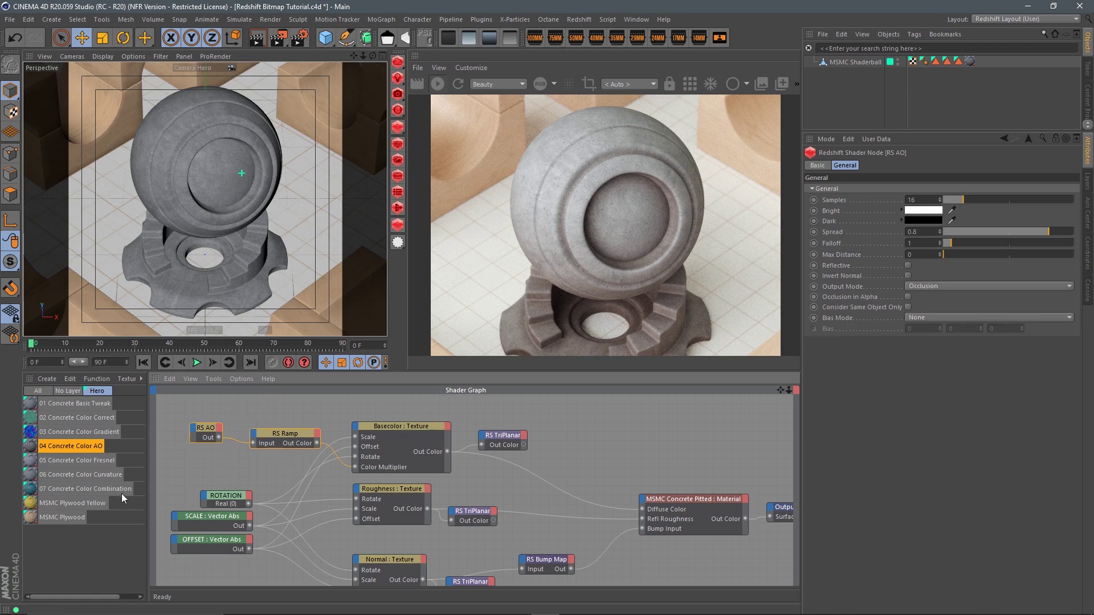
Apply 05 Concrete Color Fresnel to MSMC Shaderball and review its Basecolor and RS Fresnel (IOR 2) nodes
{"action": "left_click", "coordinate": [80, 460]}
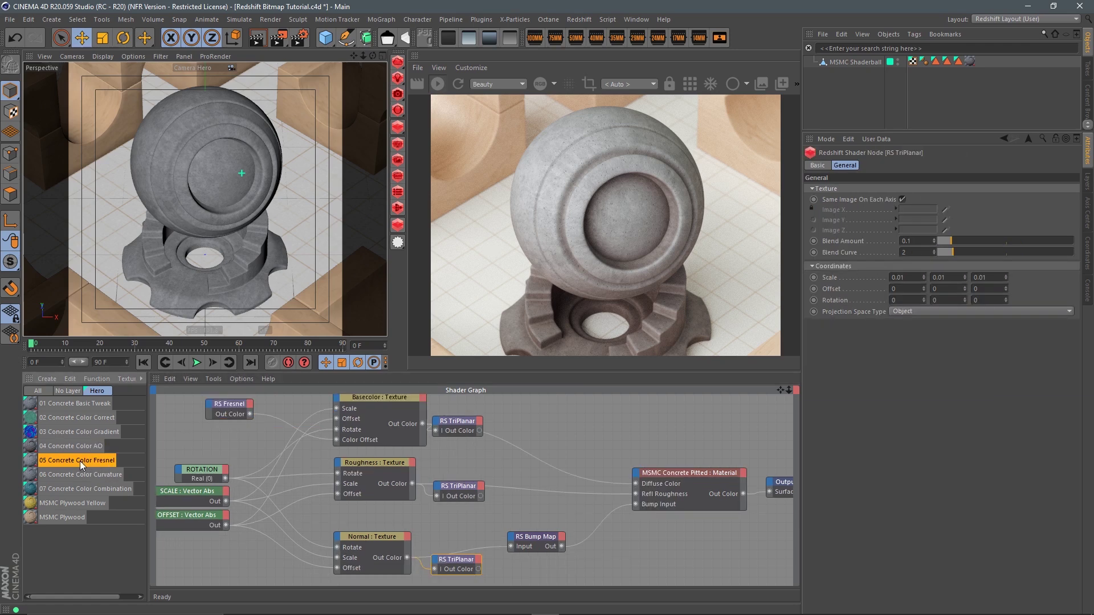
{"action": "left_click_drag", "start_coordinate": [80, 462], "coordinate": [970, 63]}
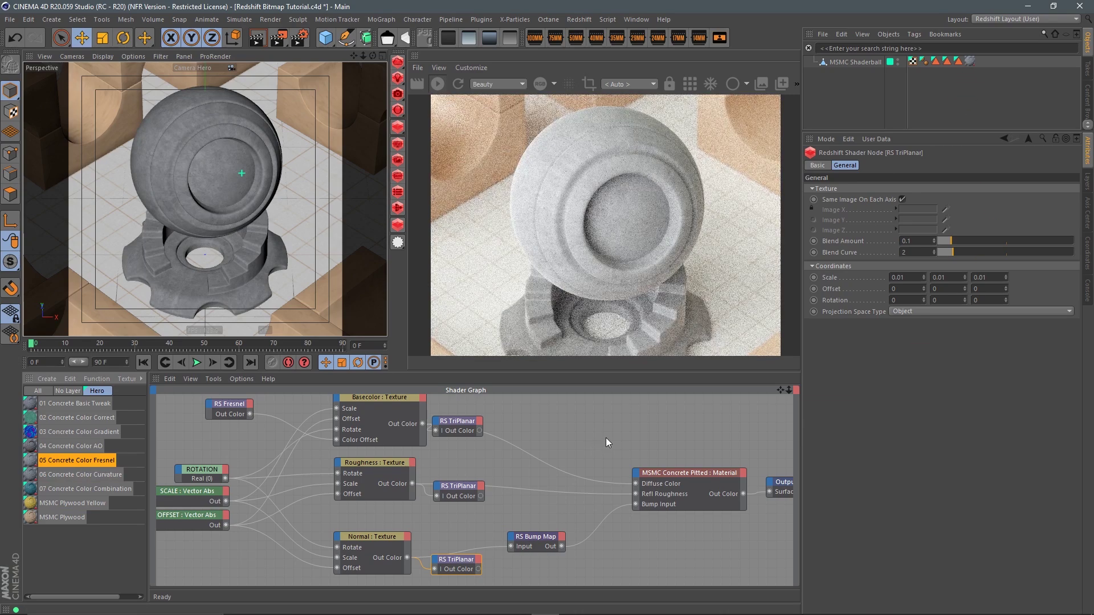
{"action": "middle_click_drag", "start_coordinate": [532, 414], "coordinate": [577, 439]}
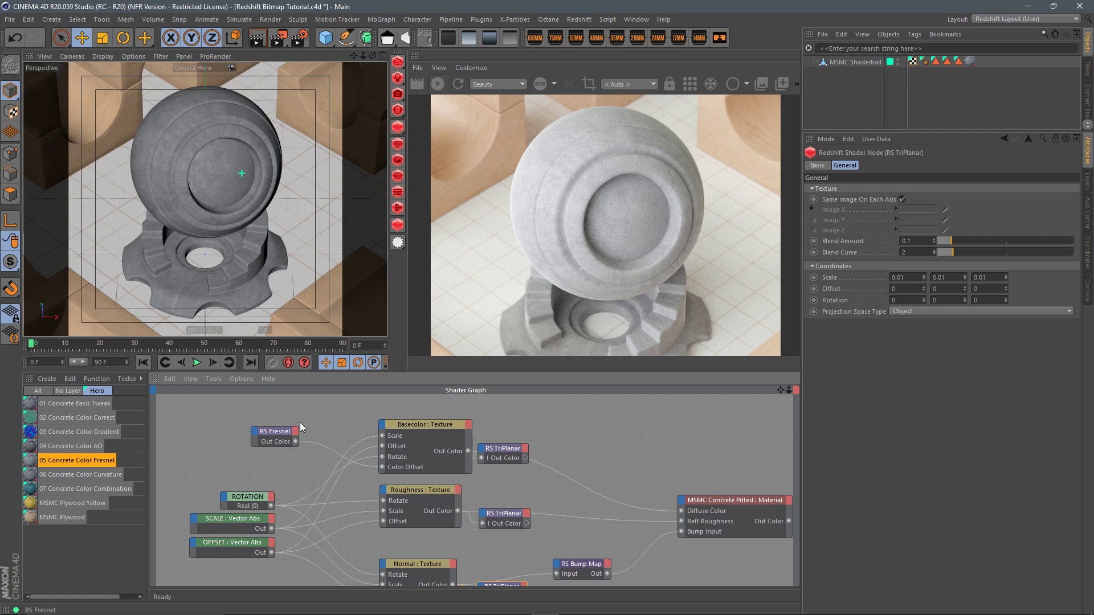
{"action": "left_click", "coordinate": [433, 426]}
{"action": "left_click", "coordinate": [885, 166]}
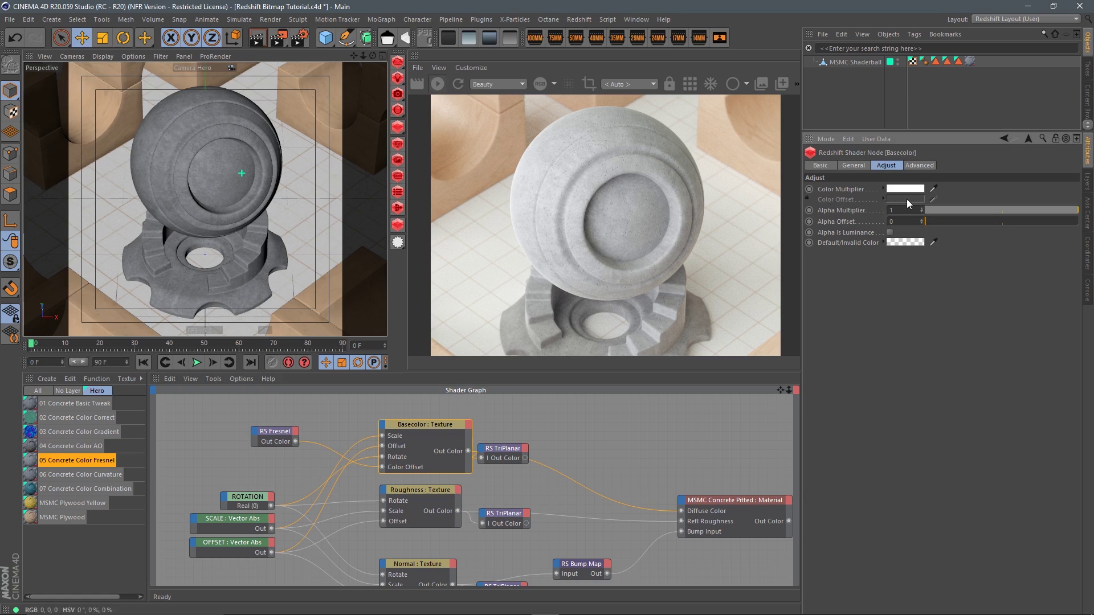
{"action": "left_click", "coordinate": [281, 432]}
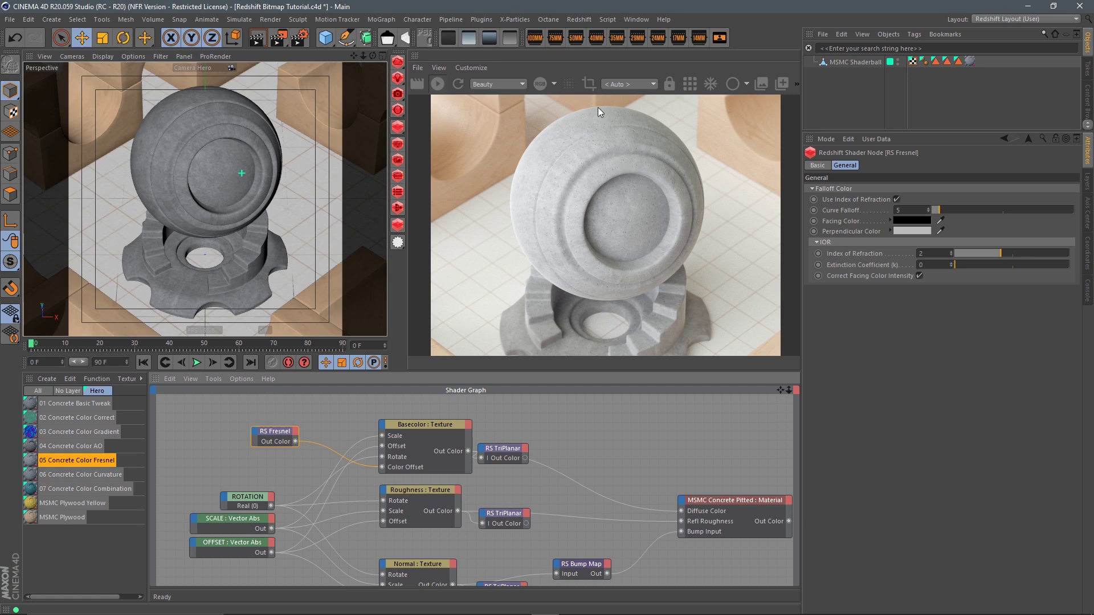
Add a new RS Fresnel node wired into the material's Diffuse Color
{"action": "left_click", "coordinate": [325, 423]}
{"action": "key", "text": "Tab"}
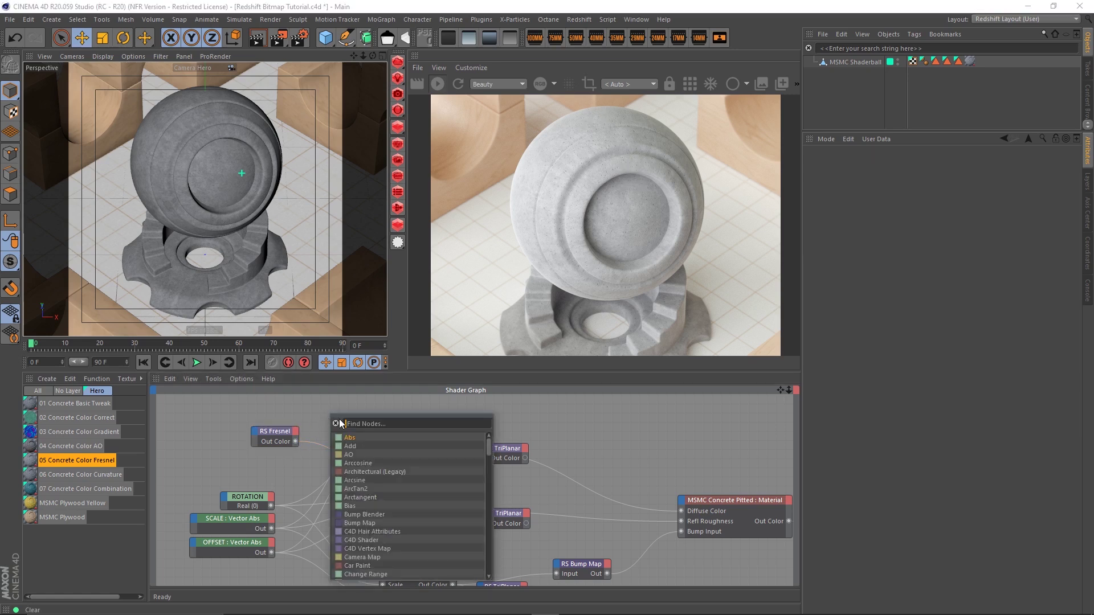
{"action": "type", "text": "fresnel"}
{"action": "key", "text": "Return"}
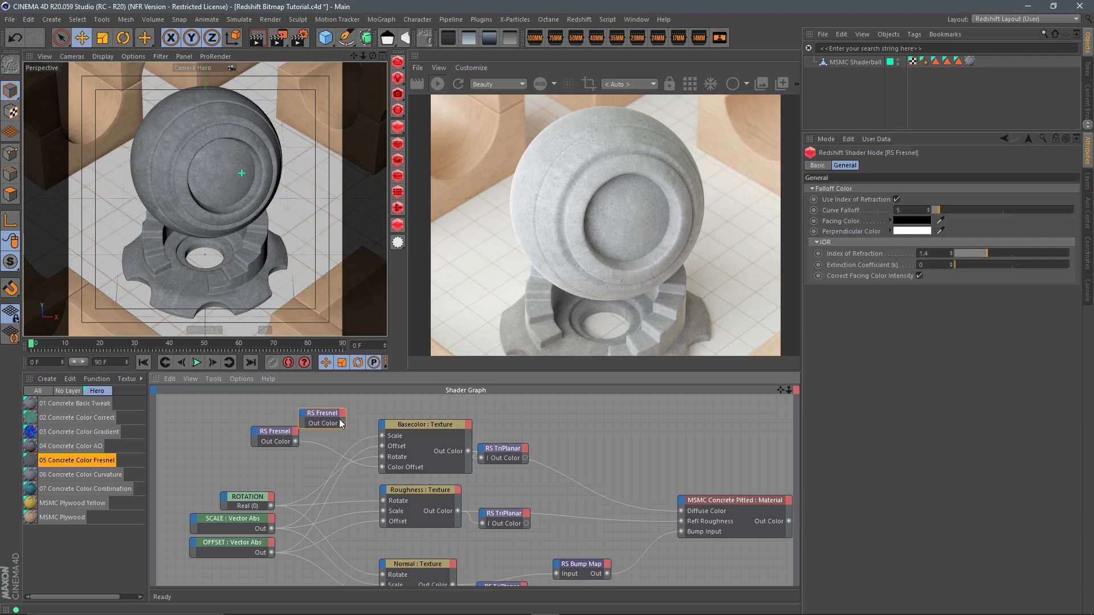
{"action": "left_click_drag", "start_coordinate": [340, 423], "coordinate": [681, 511]}
{"action": "left_click_drag", "start_coordinate": [321, 416], "coordinate": [272, 408]}
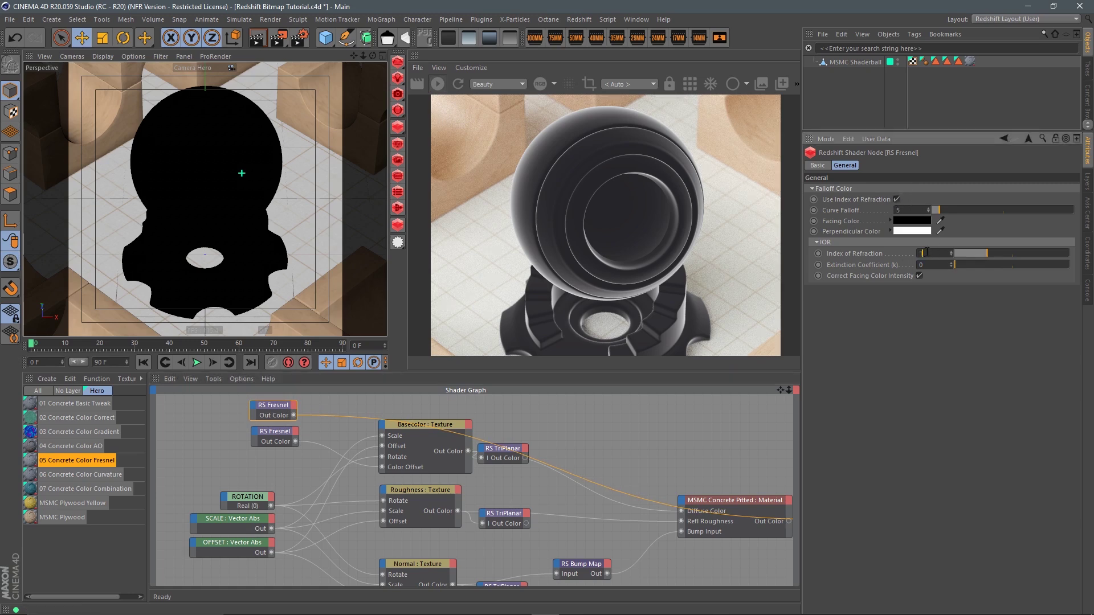
Set the new RS Fresnel's index of refraction to 1.4
{"action": "left_click", "coordinate": [276, 410]}
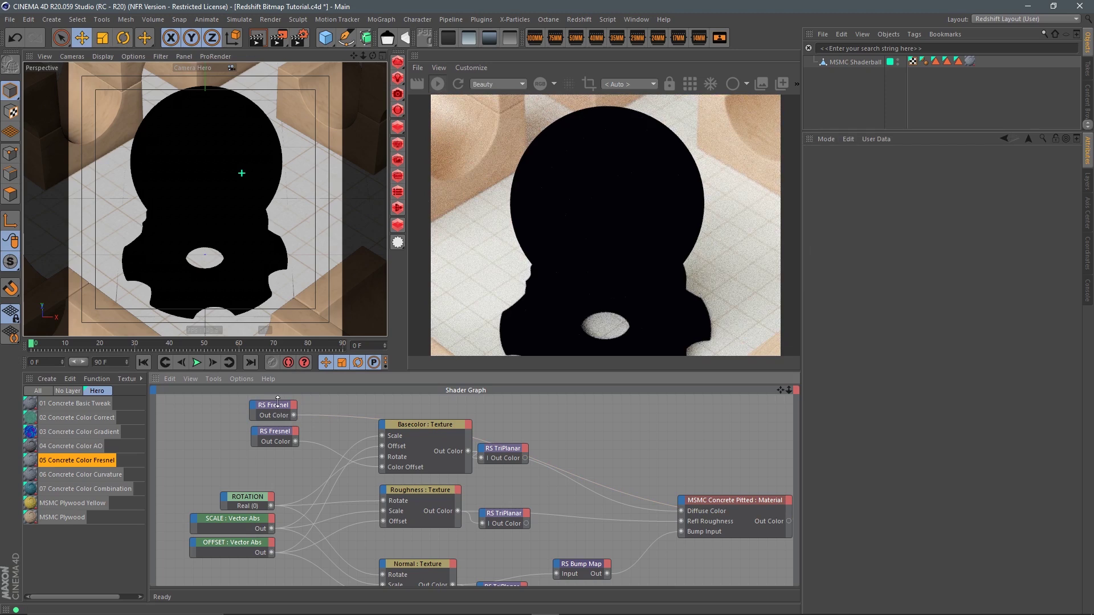
{"action": "double_click", "coordinate": [935, 253]}
{"action": "type", "text": "1.1"}
{"action": "key", "text": "Return"}
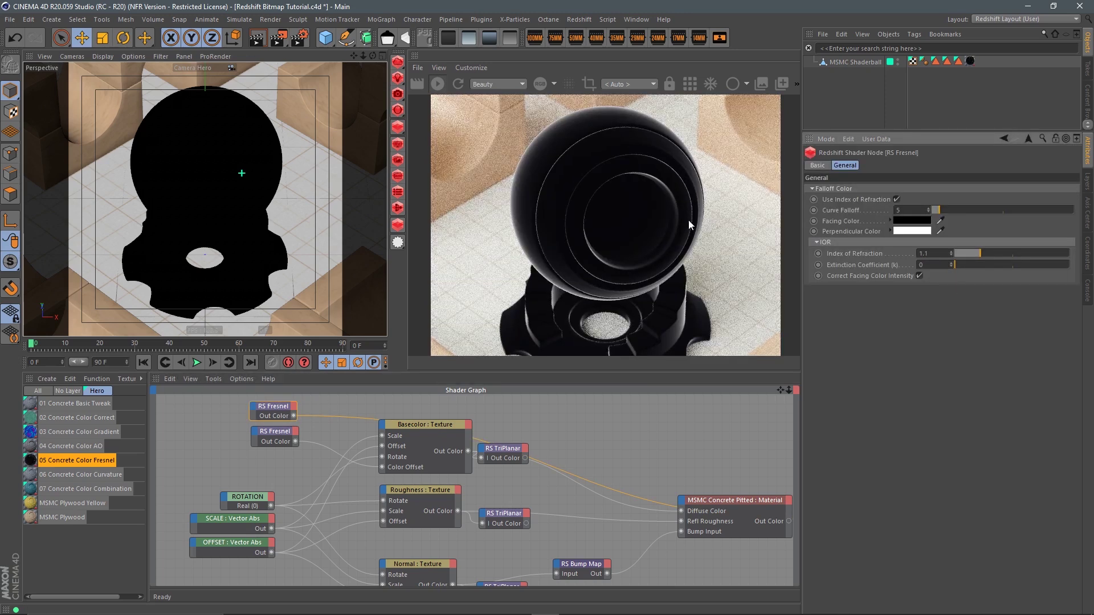
{"action": "double_click", "coordinate": [923, 254]}
{"action": "type", "text": "2"}
{"action": "key", "text": "Return"}
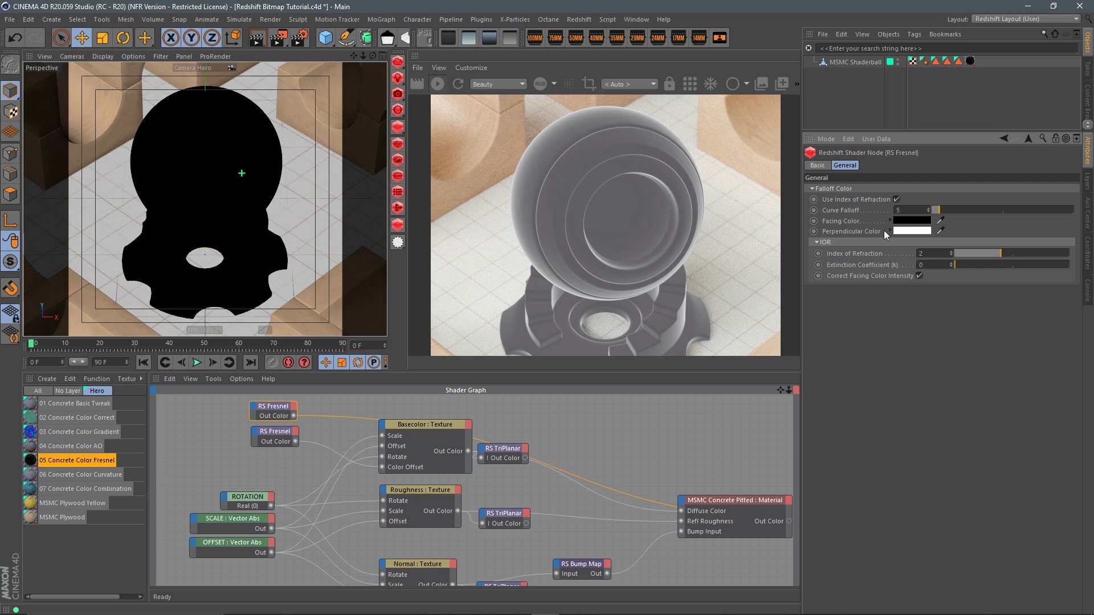
{"action": "type", "text": "1.4"}
{"action": "key", "text": "Return"}
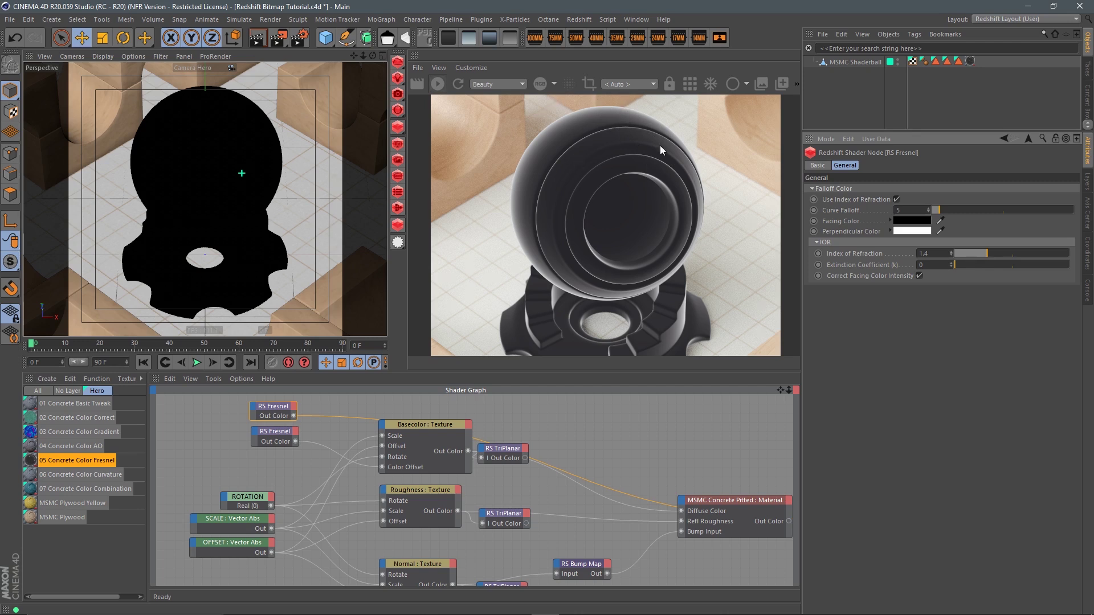
Rearrange the two RS Fresnel nodes, new one up-left and original below
{"action": "left_click_drag", "start_coordinate": [258, 409], "coordinate": [222, 411]}
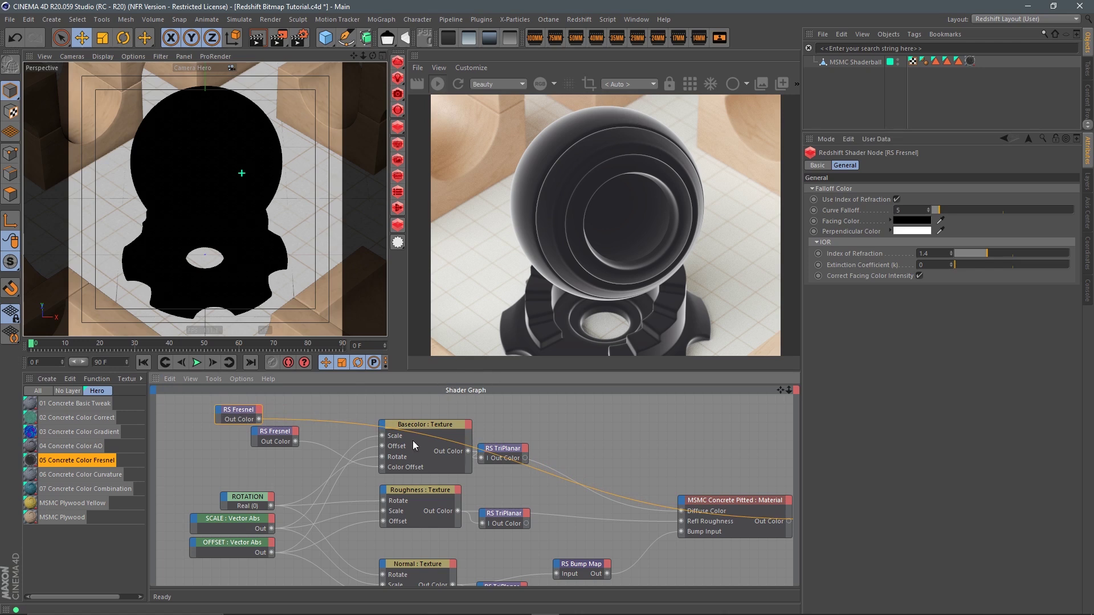
{"action": "left_click_drag", "start_coordinate": [274, 432], "coordinate": [241, 456]}
{"action": "left_click", "coordinate": [241, 419]}
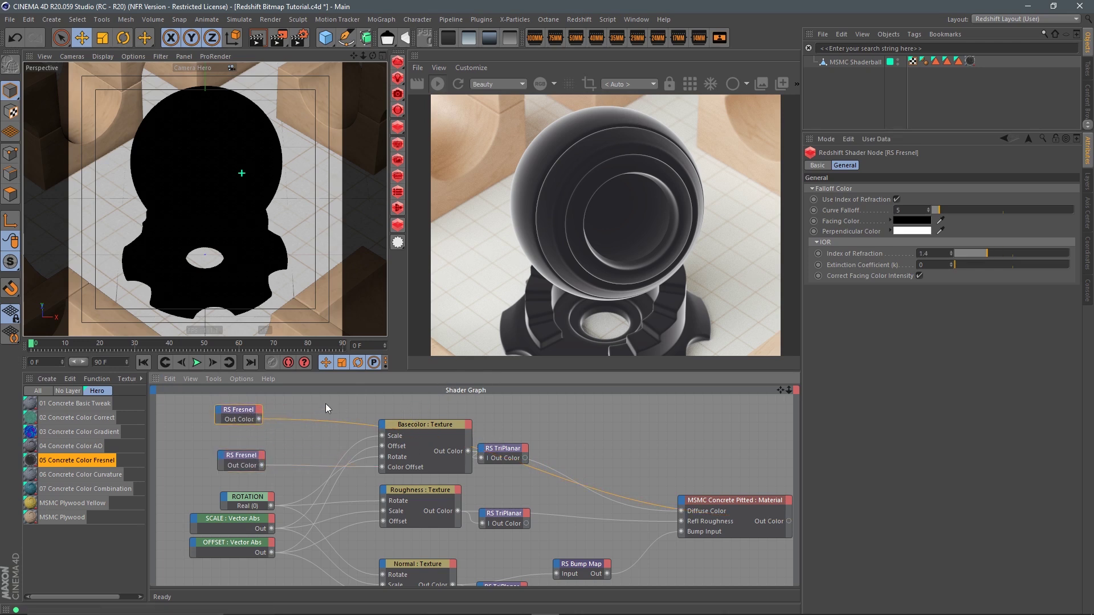
Connect the top RS Fresnel to Basecolor's Color Offset, replacing the old Fresnel link
{"action": "key", "text": "ctrl+z"}
{"action": "left_click", "coordinate": [259, 417]}
{"action": "left_click_drag", "start_coordinate": [259, 420], "coordinate": [385, 427]}
{"action": "mouse_move", "coordinate": [444, 432]}
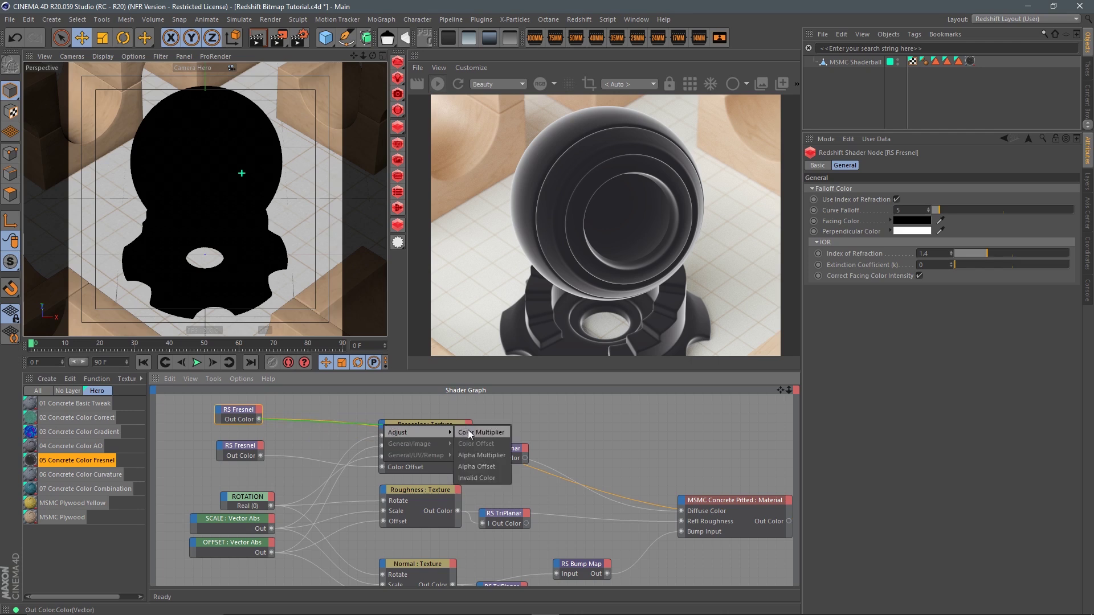
{"action": "left_click", "coordinate": [370, 467]}
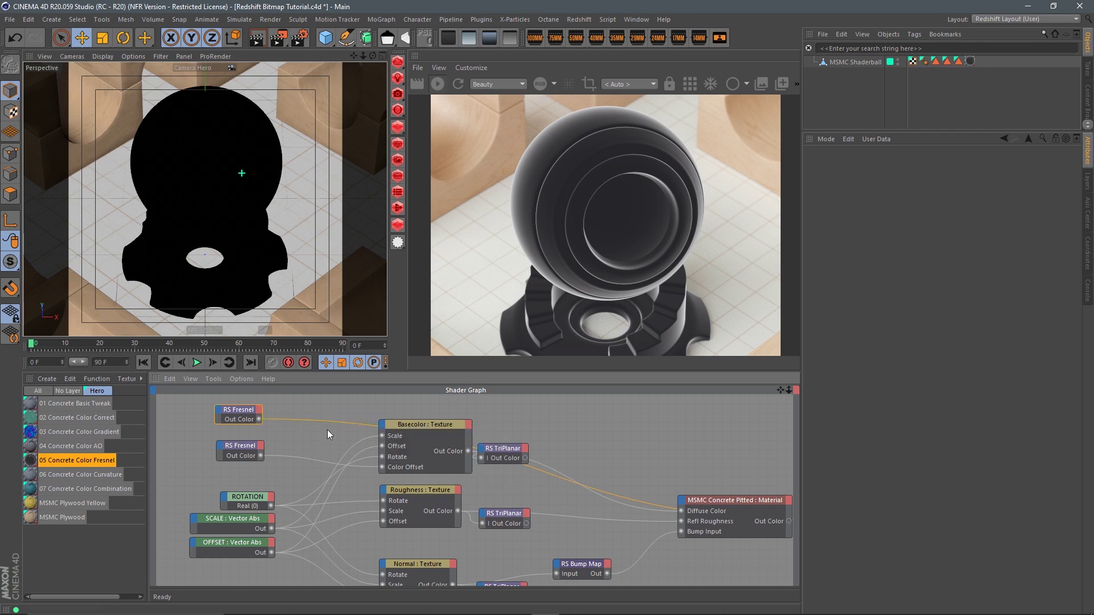
{"action": "left_click_drag", "start_coordinate": [259, 418], "coordinate": [382, 468]}
{"action": "left_click", "coordinate": [455, 424]}
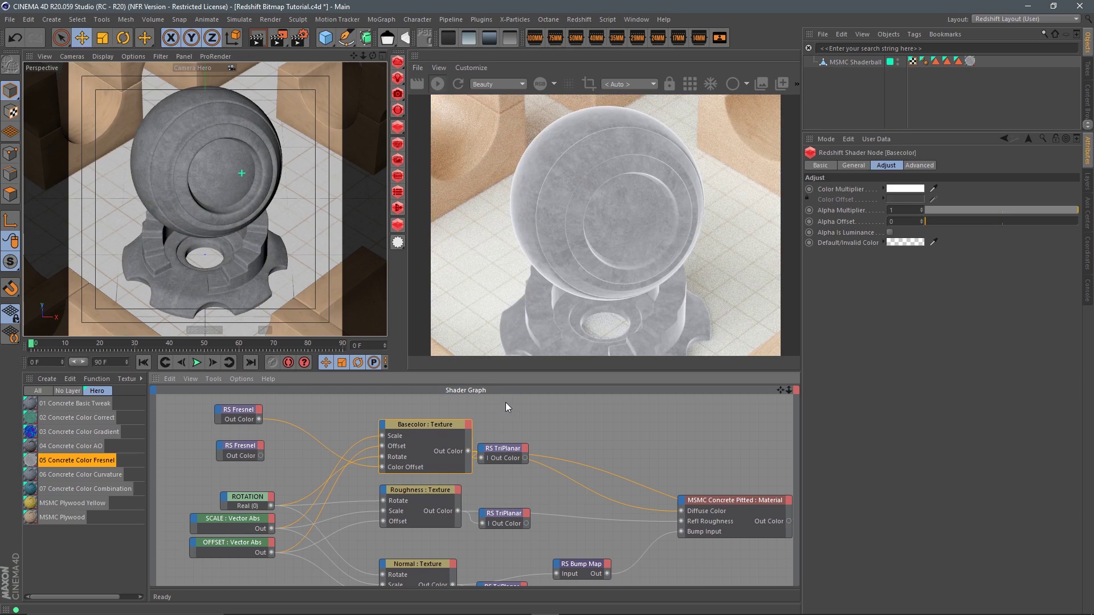
Set the top RS Fresnel's Facing Color to black (V 0%)
{"action": "left_click", "coordinate": [244, 411]}
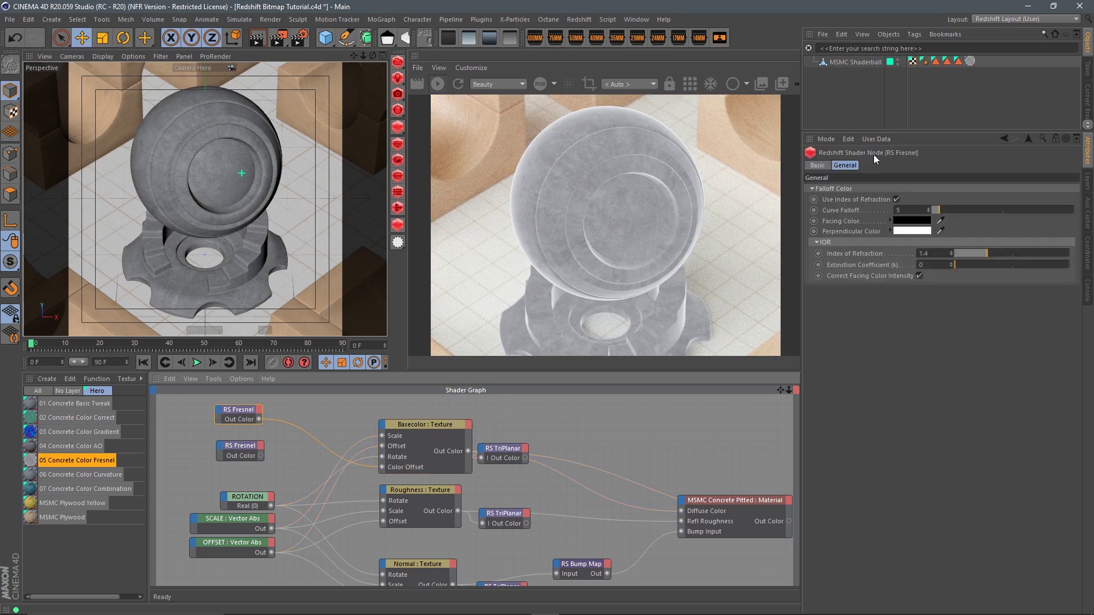
{"action": "left_click", "coordinate": [890, 221]}
{"action": "left_click", "coordinate": [964, 273]}
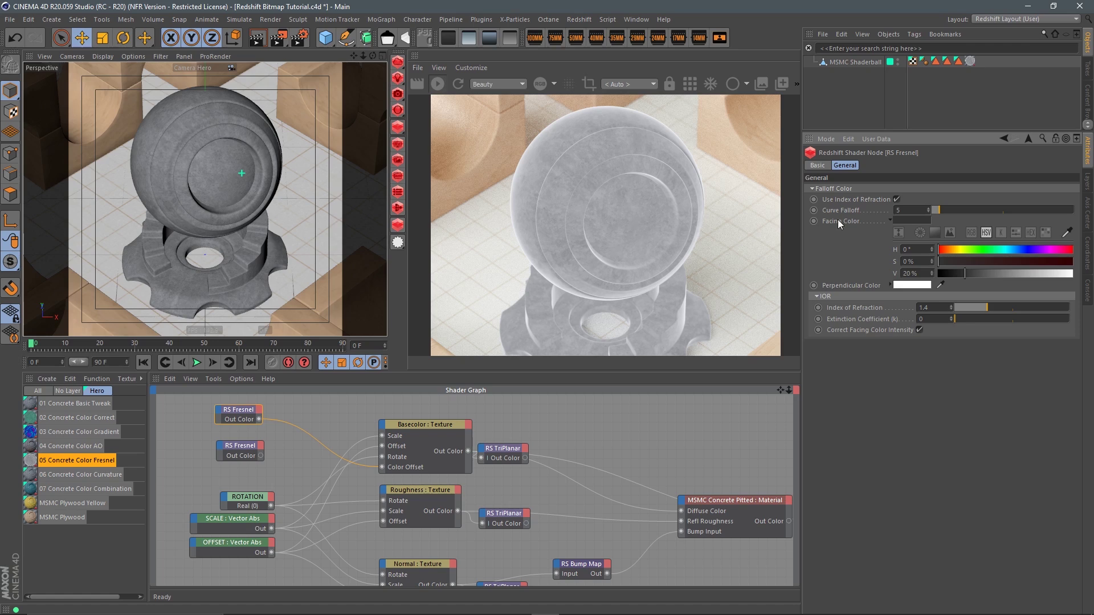
{"action": "left_click_drag", "start_coordinate": [948, 274], "coordinate": [937, 275]}
Set the Perpendicular Color to soft peach (H 33°, S 19%, V 78%)
{"action": "left_click", "coordinate": [890, 286]}
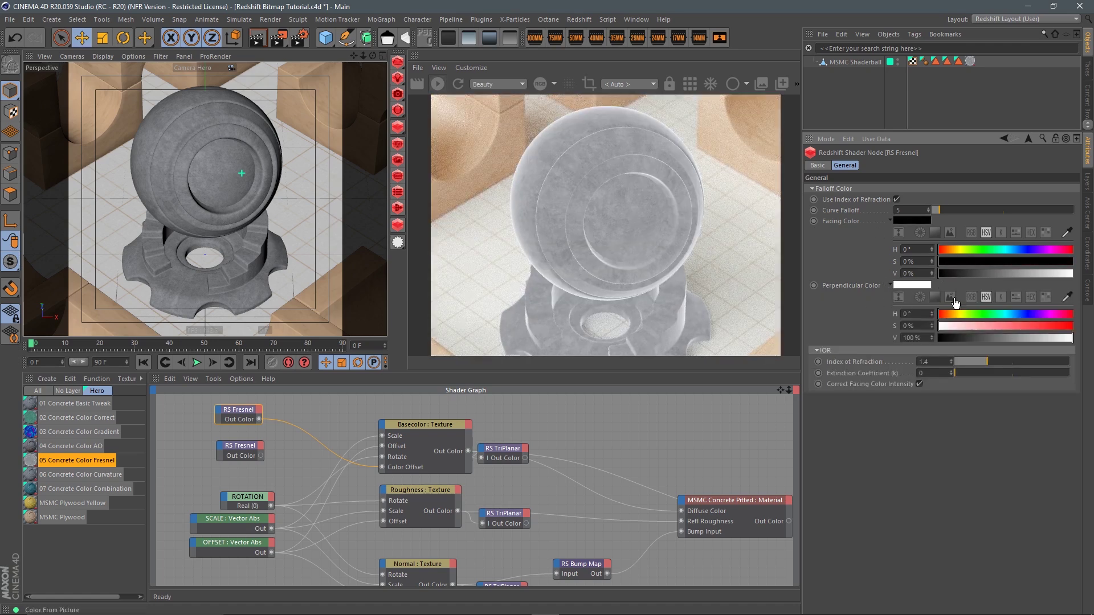
{"action": "left_click_drag", "start_coordinate": [1006, 330], "coordinate": [983, 326]}
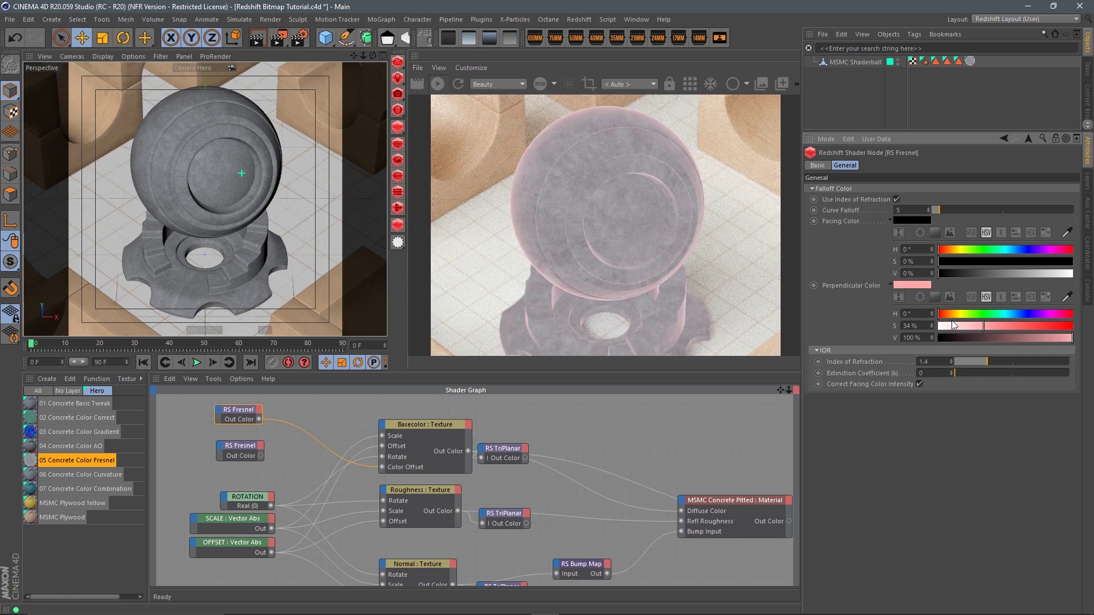
{"action": "left_click_drag", "start_coordinate": [954, 316], "coordinate": [963, 327]}
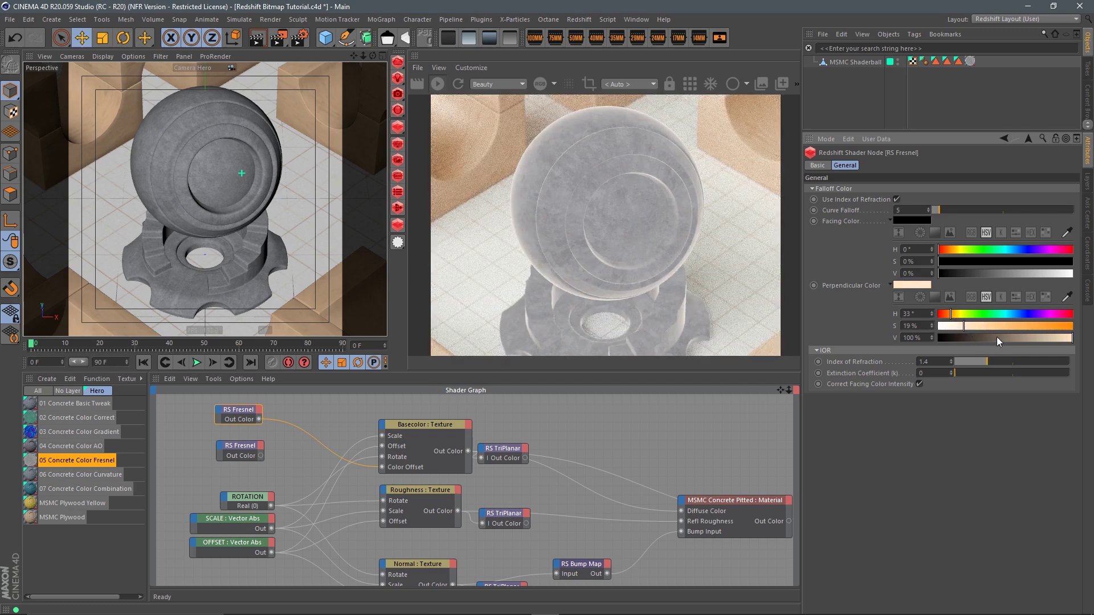
{"action": "mouse_move", "coordinate": [1044, 338]}
{"action": "left_mouse_down"}
{"action": "mouse_move", "coordinate": [1055, 337]}
{"action": "mouse_move", "coordinate": [1044, 339]}
{"action": "left_mouse_up"}
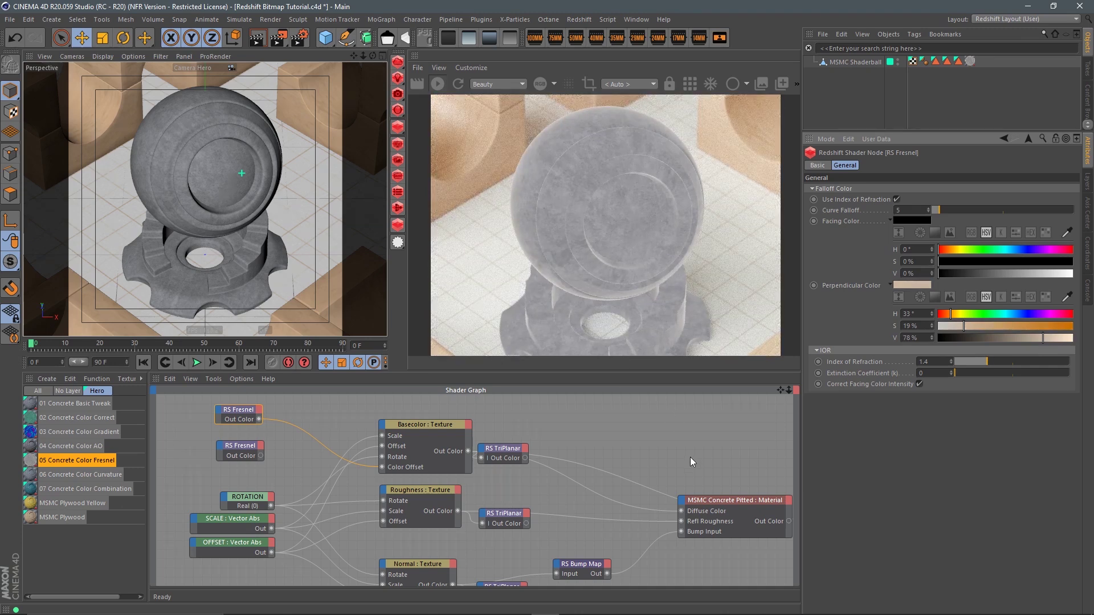
{"action": "middle_click_drag", "start_coordinate": [713, 463], "coordinate": [689, 455]}
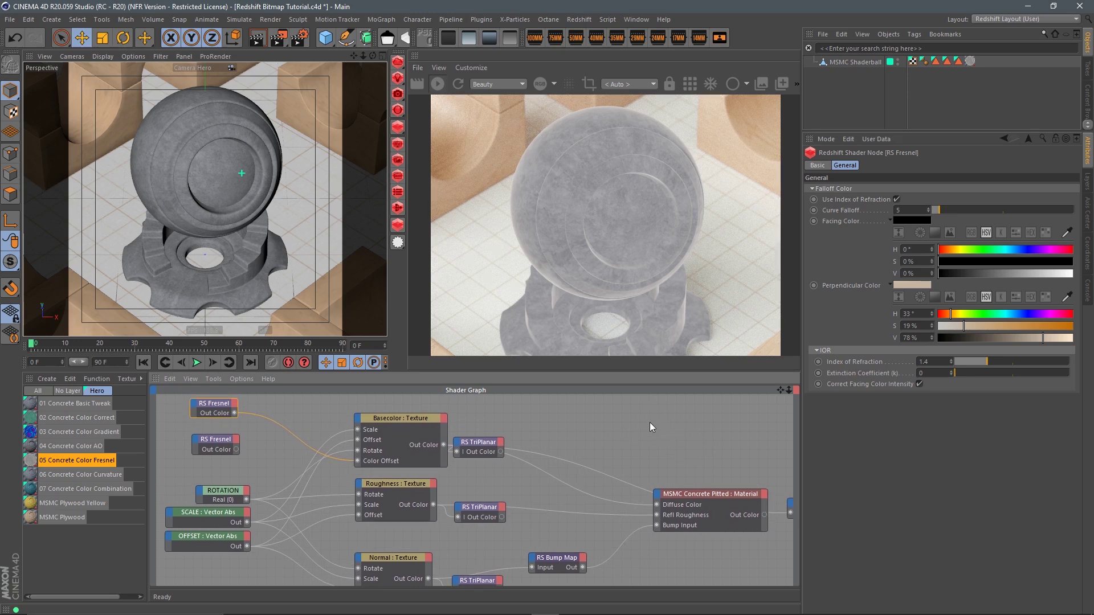
Move the upper RS TriPlanar node and assign 05 Concrete Color Fresnel to MSMC Shaderball
{"action": "left_click_drag", "start_coordinate": [686, 493], "coordinate": [656, 496]}
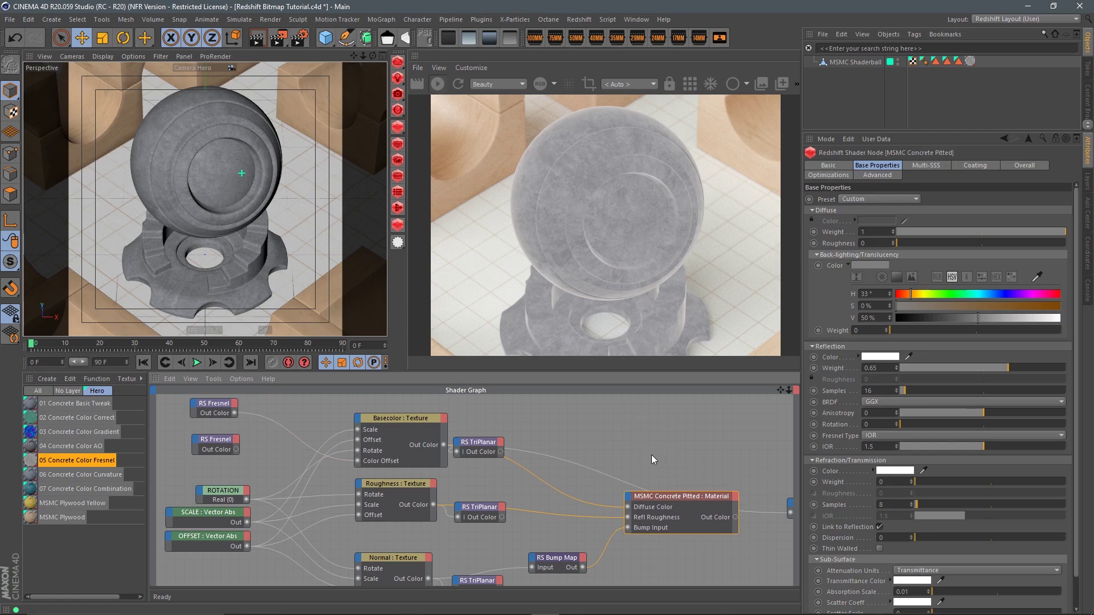
{"action": "key", "text": "ctrl+z"}
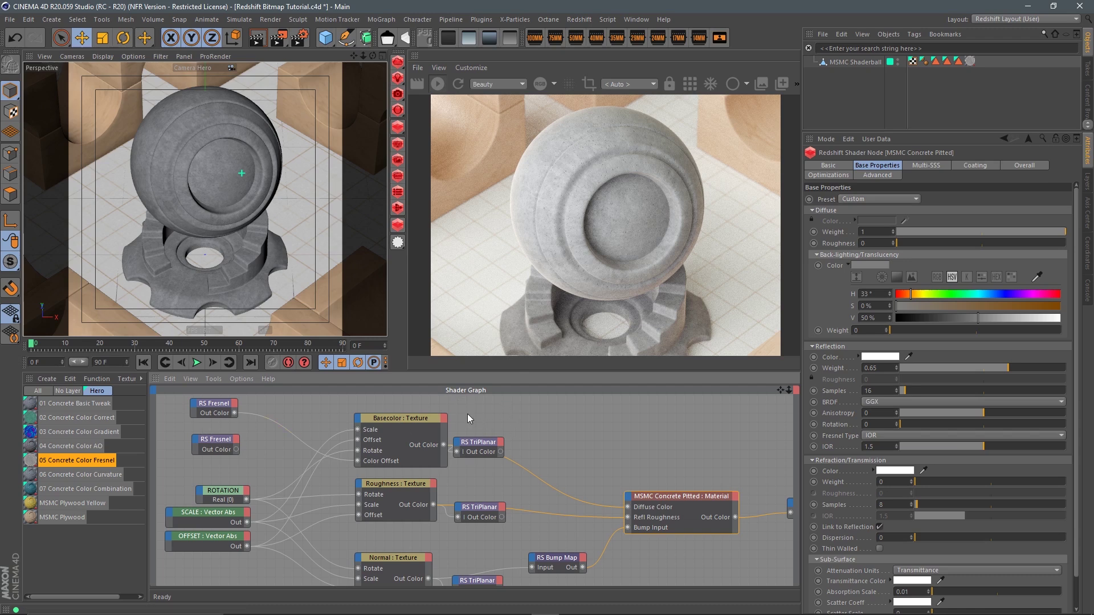
{"action": "left_click", "coordinate": [426, 418]}
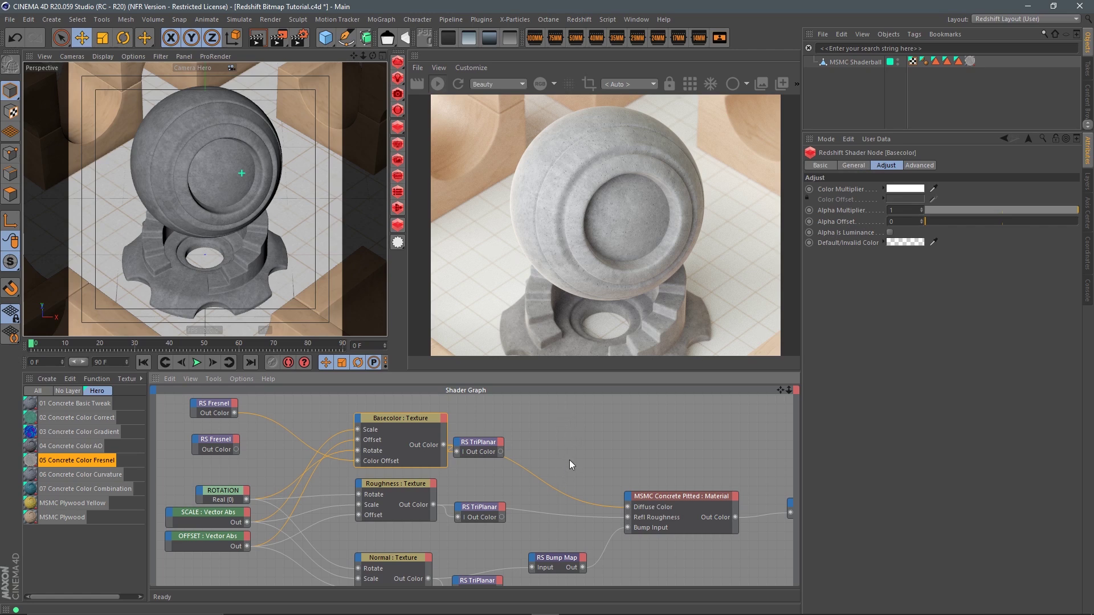
{"action": "left_click_drag", "start_coordinate": [484, 442], "coordinate": [504, 428]}
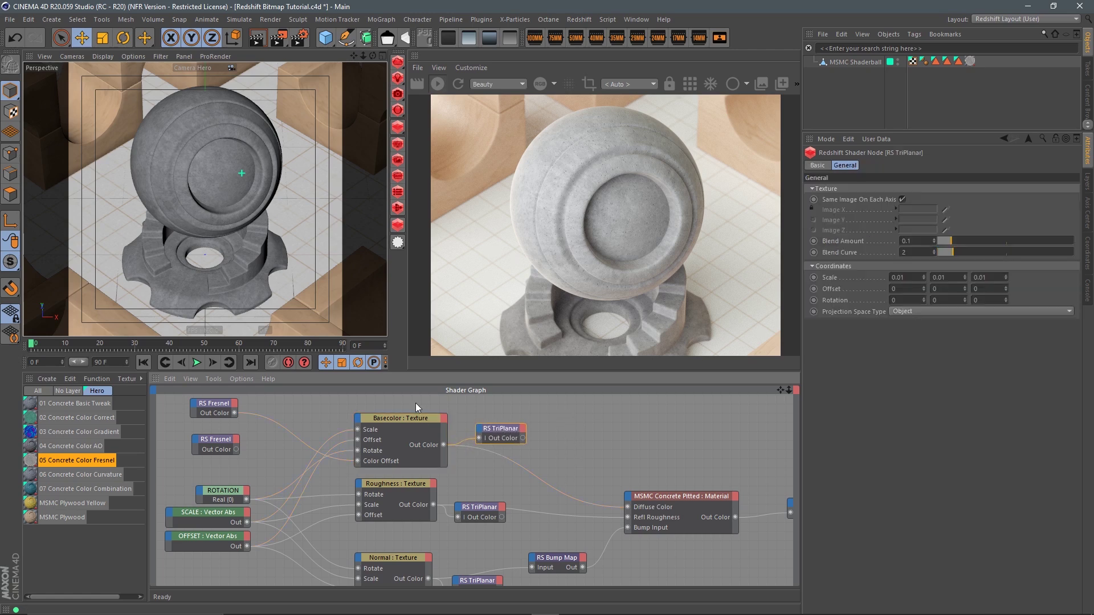
{"action": "left_click", "coordinate": [410, 418]}
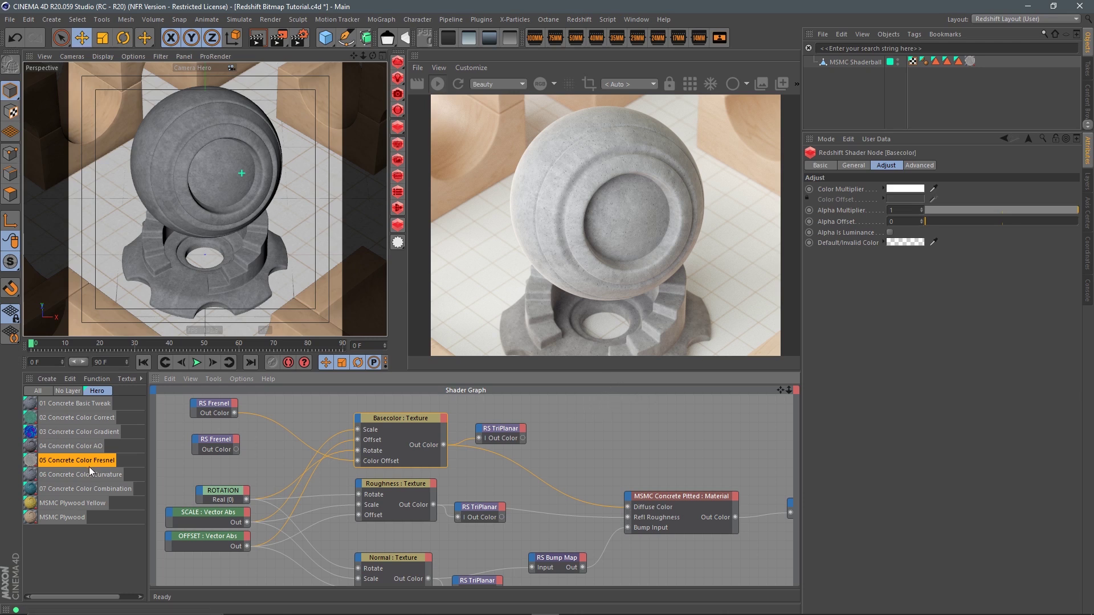
{"action": "left_click_drag", "start_coordinate": [88, 480], "coordinate": [973, 67]}
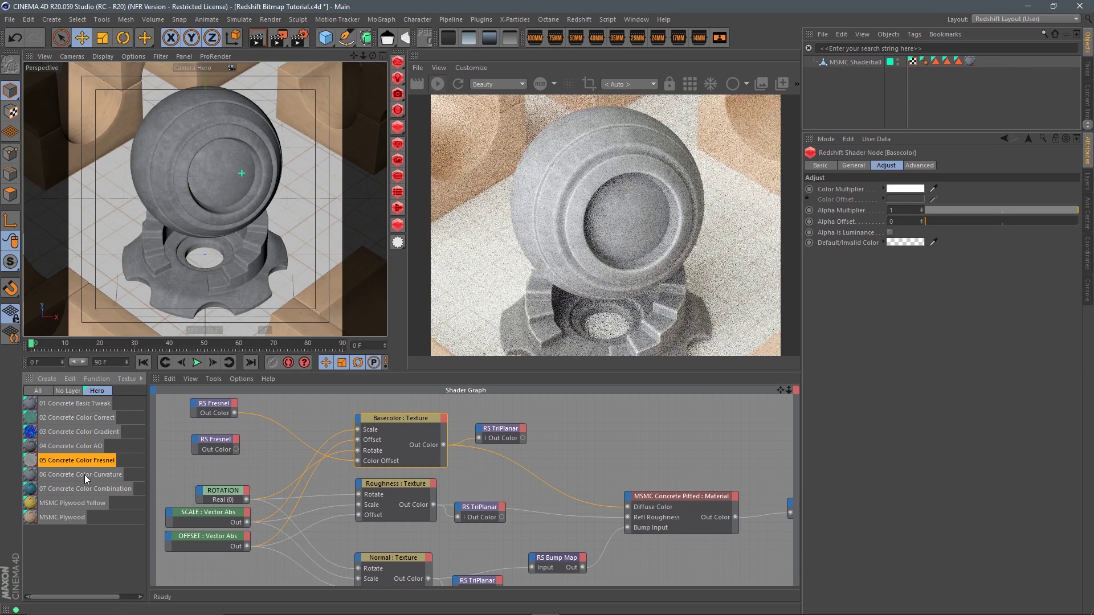
Open 06 Concrete Color Curvature and frame its RS Curvature, RS Ramp and Basecolor nodes
{"action": "left_click", "coordinate": [85, 475]}
{"action": "middle_click_drag", "start_coordinate": [473, 426], "coordinate": [570, 480]}
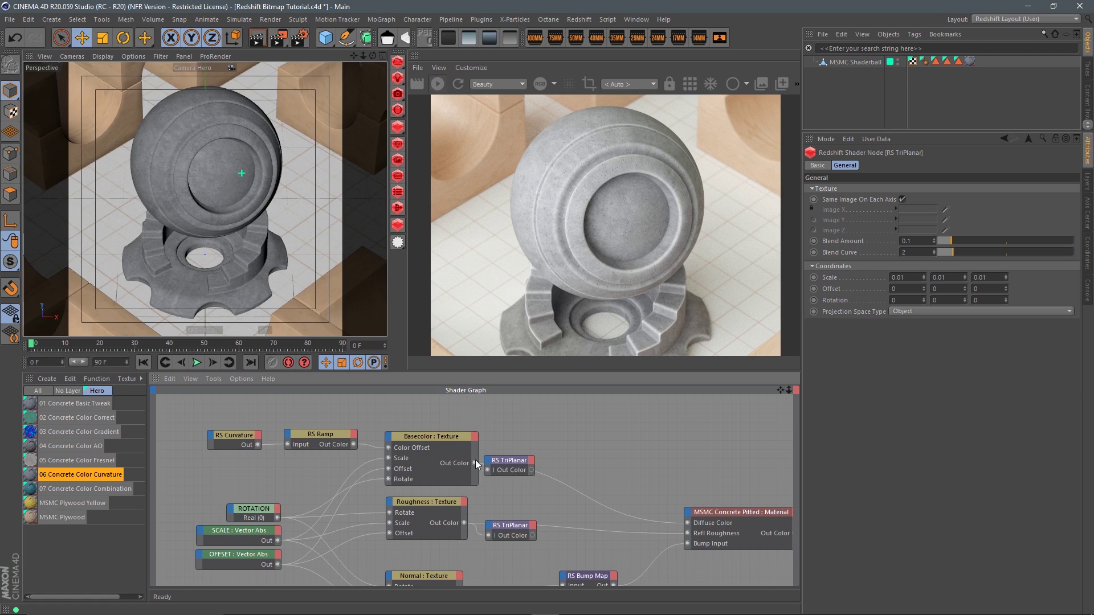
{"action": "middle_click_drag", "start_coordinate": [291, 423], "coordinate": [311, 430]}
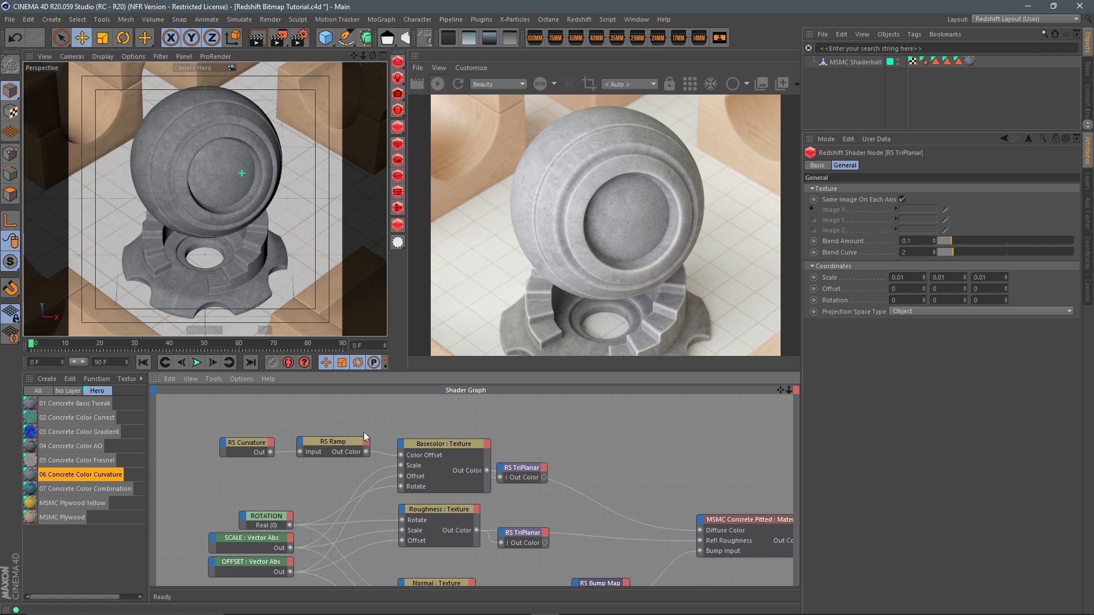
{"action": "middle_click_drag", "start_coordinate": [343, 439], "coordinate": [357, 456]}
Add a new RS Curvature node wired into the material's Diffuse Color
{"action": "left_click", "coordinate": [303, 432]}
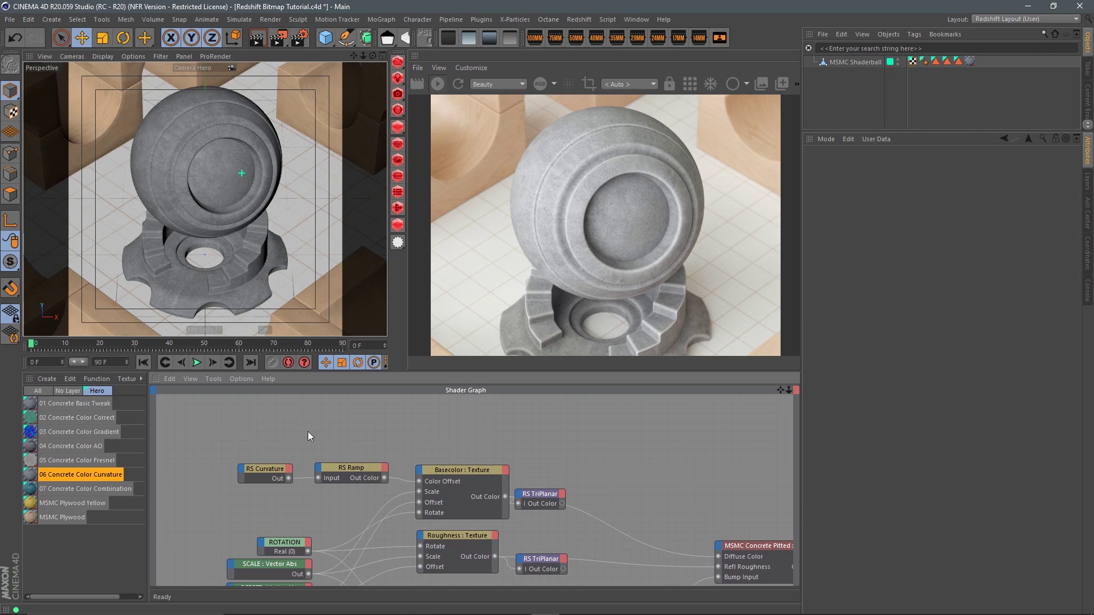
{"action": "right_click", "coordinate": [303, 438]}
{"action": "left_click", "coordinate": [303, 439]}
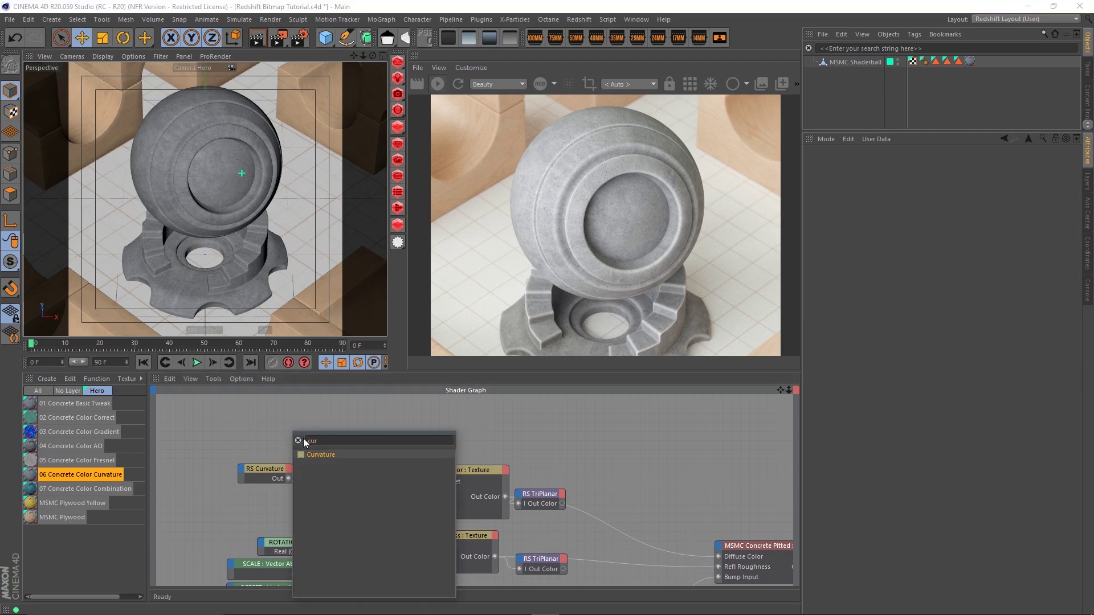
{"action": "left_click_drag", "start_coordinate": [303, 438], "coordinate": [718, 556]}
{"action": "left_click_drag", "start_coordinate": [289, 432], "coordinate": [272, 430]}
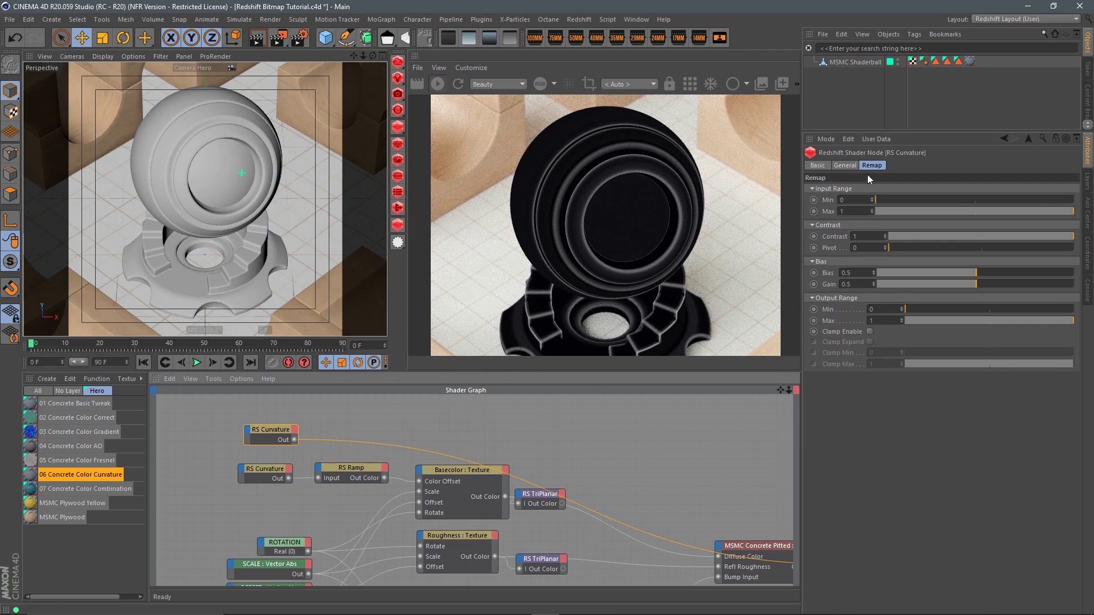
{"action": "left_click", "coordinate": [844, 166]}
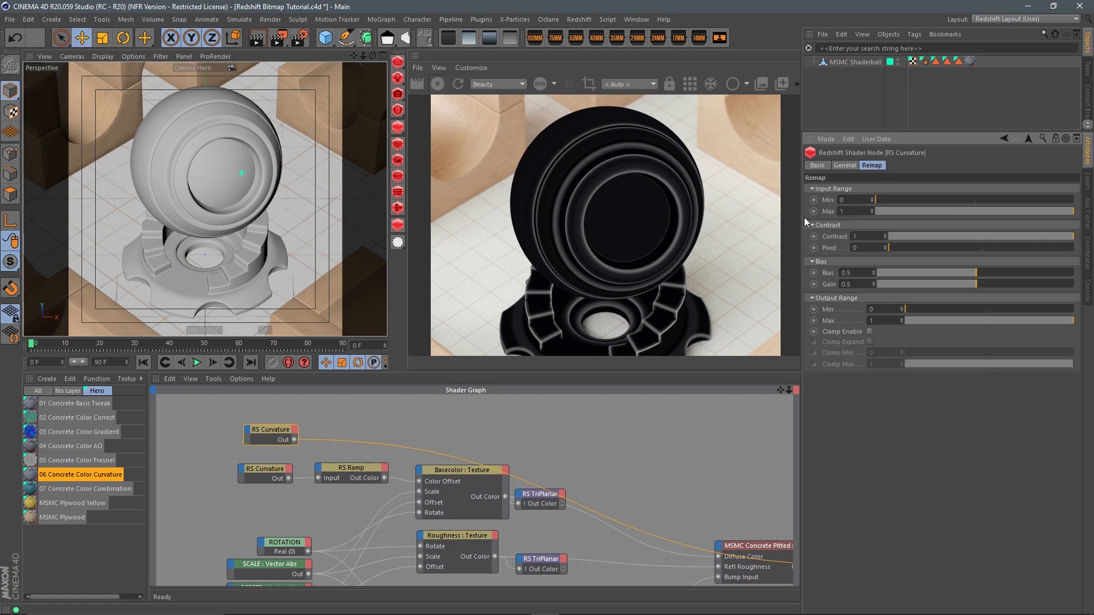
Add an unconnected RS Ramp node via the 'ramp' node search
{"action": "left_click", "coordinate": [337, 421]}
{"action": "right_click", "coordinate": [385, 420]}
{"action": "type", "text": "ramp"}
{"action": "key", "text": "Return"}
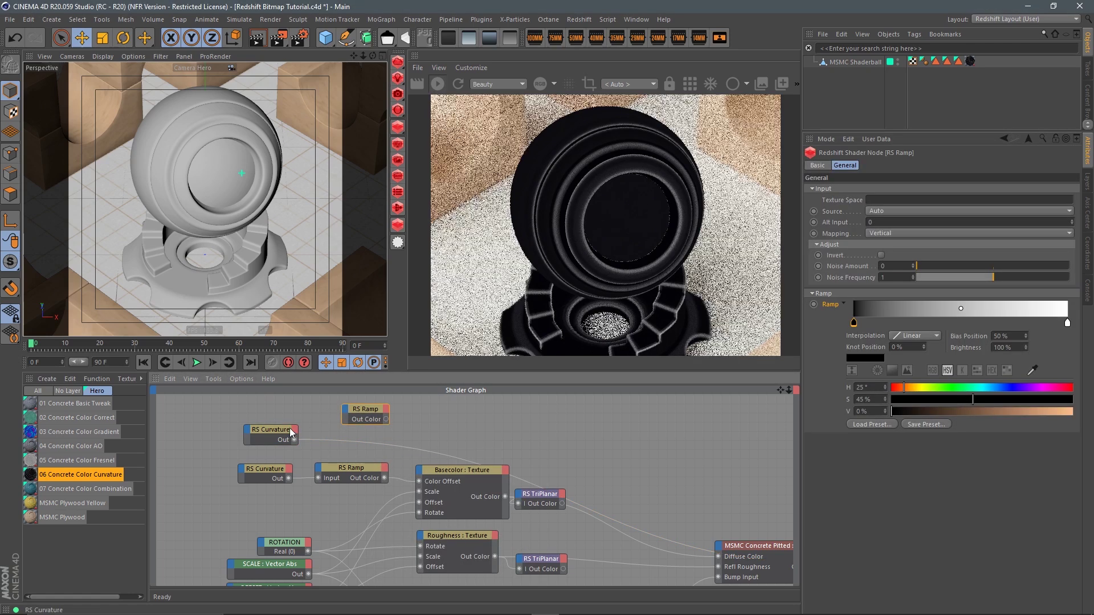
Feed the new RS Curvature into the RS Ramp's Input and pull the white knot inward
{"action": "left_click", "coordinate": [295, 440]}
{"action": "left_click_drag", "start_coordinate": [344, 408], "coordinate": [368, 422]}
{"action": "left_click", "coordinate": [413, 415]}
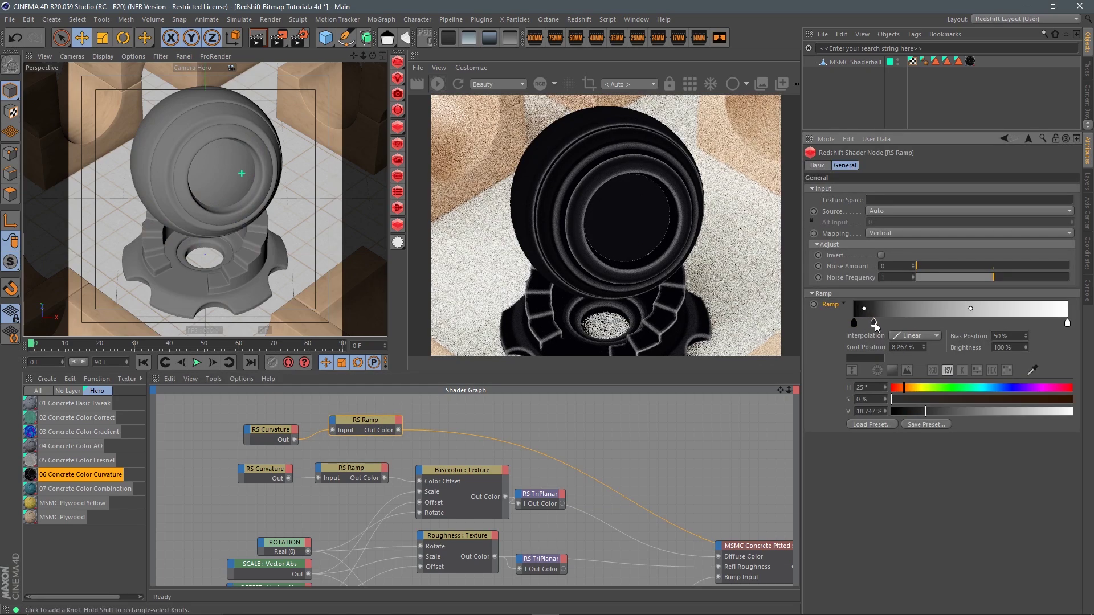
{"action": "left_click", "coordinate": [855, 322]}
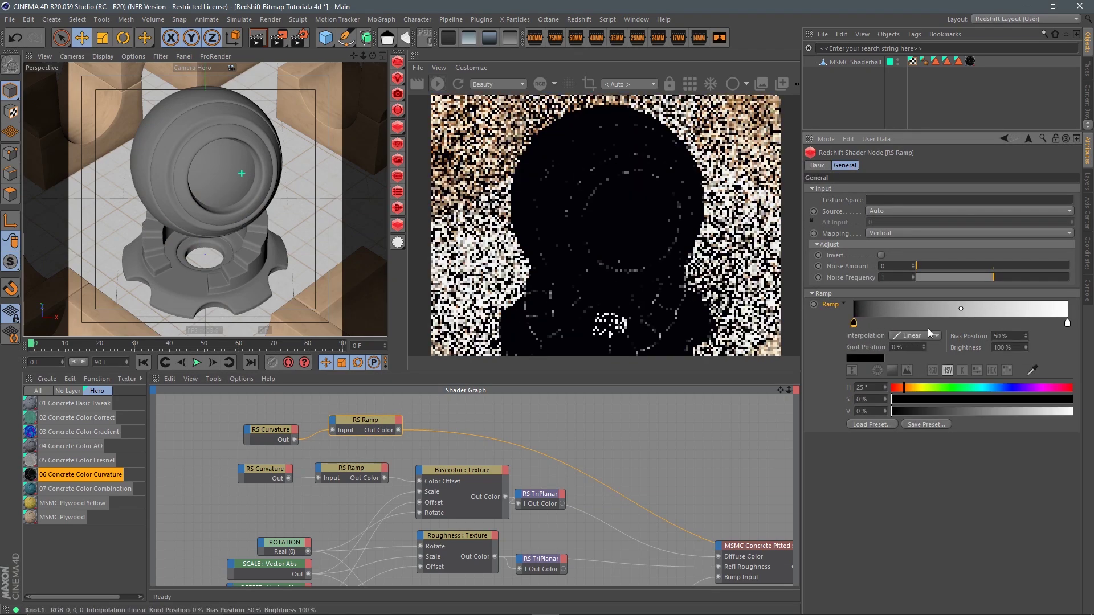
{"action": "left_click_drag", "start_coordinate": [1067, 322], "coordinate": [962, 323]}
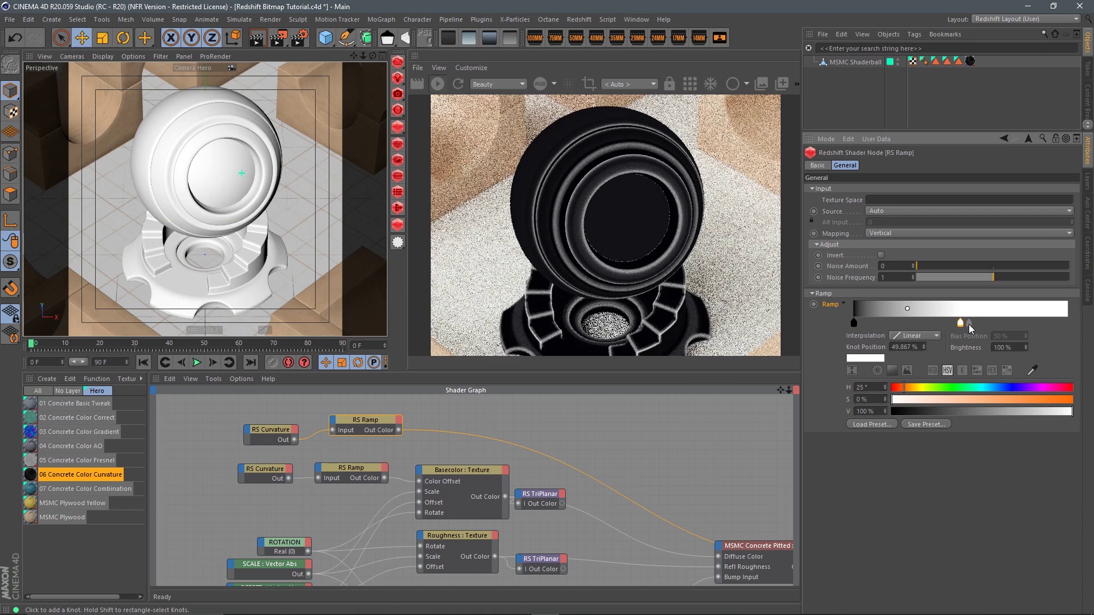
Wire the ramp into Basecolor's Color Offset, with its pure-white knot at 75.467%
{"action": "left_click_drag", "start_coordinate": [399, 430], "coordinate": [420, 481]}
{"action": "left_click", "coordinate": [459, 471]}
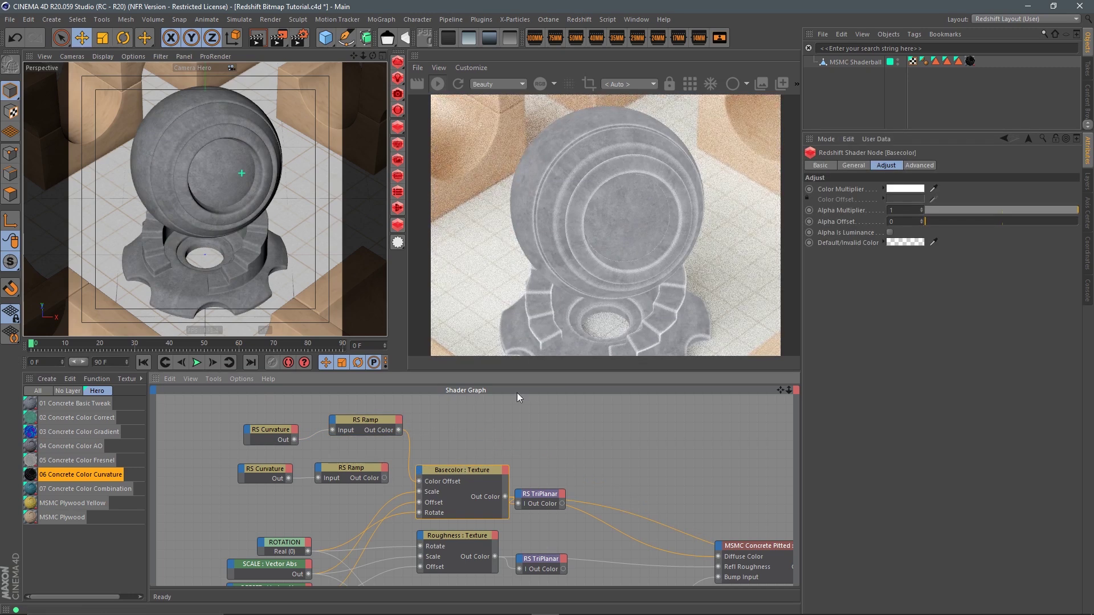
{"action": "left_click_drag", "start_coordinate": [357, 422], "coordinate": [354, 424]}
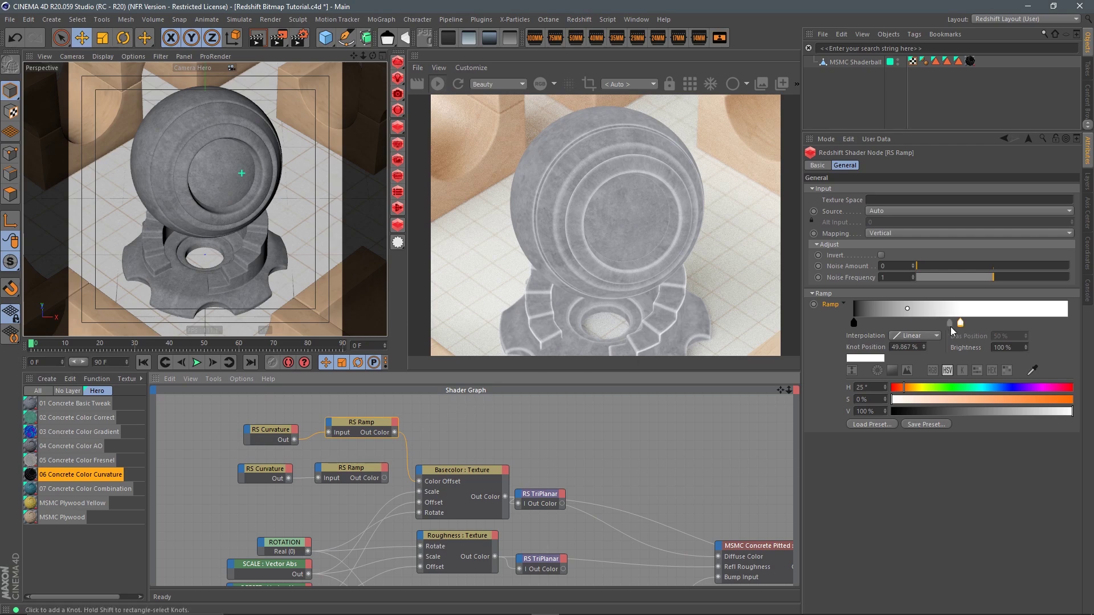
{"action": "left_click_drag", "start_coordinate": [960, 323], "coordinate": [1016, 323]}
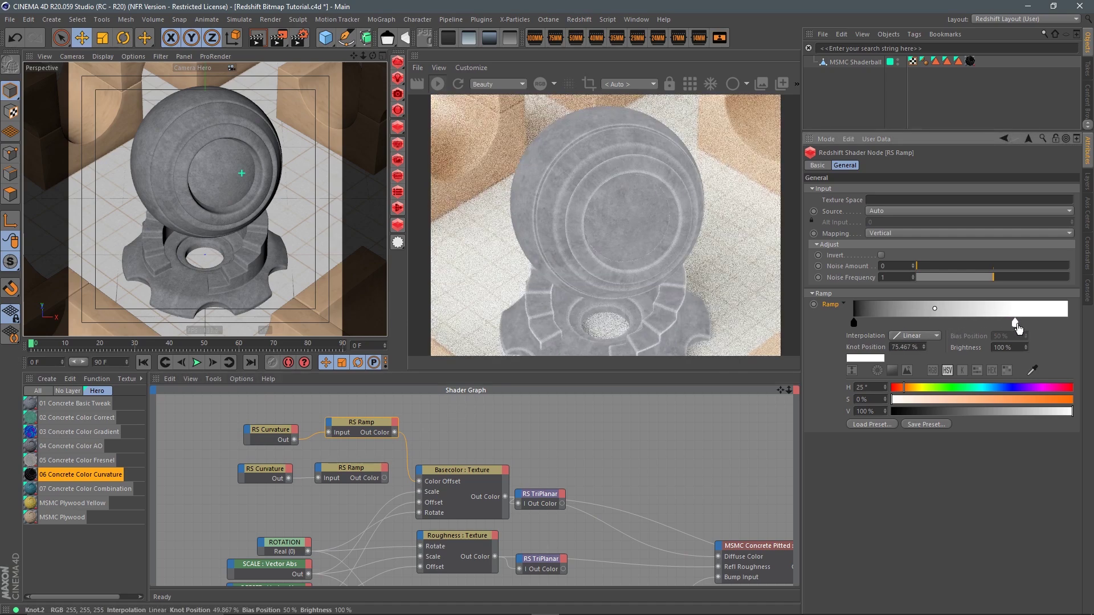
{"action": "left_click_drag", "start_coordinate": [893, 399], "coordinate": [938, 402]}
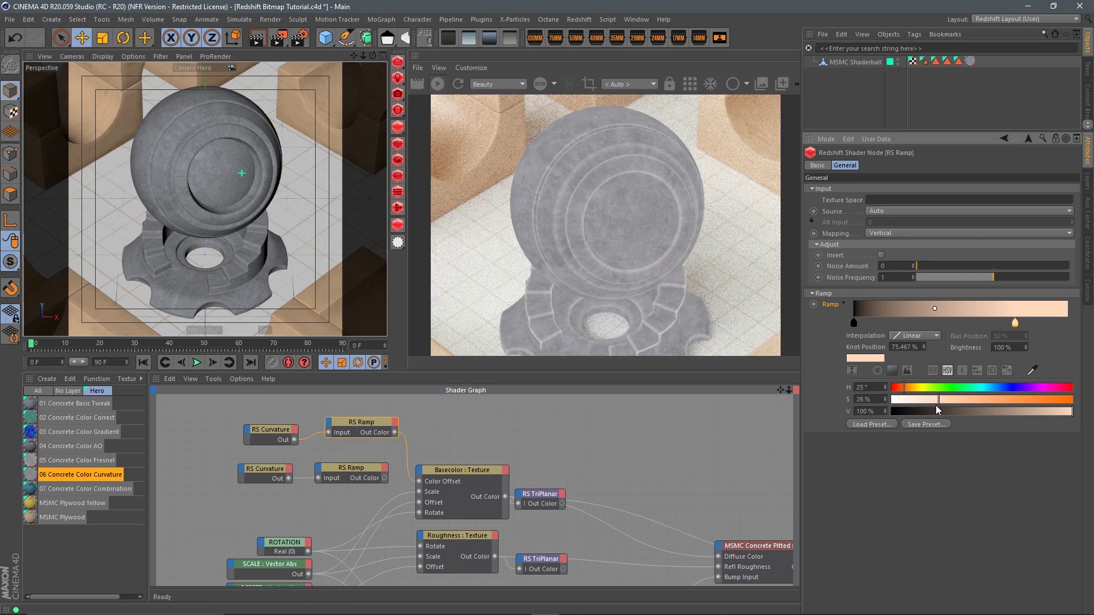
{"action": "left_click_drag", "start_coordinate": [935, 401], "coordinate": [836, 429]}
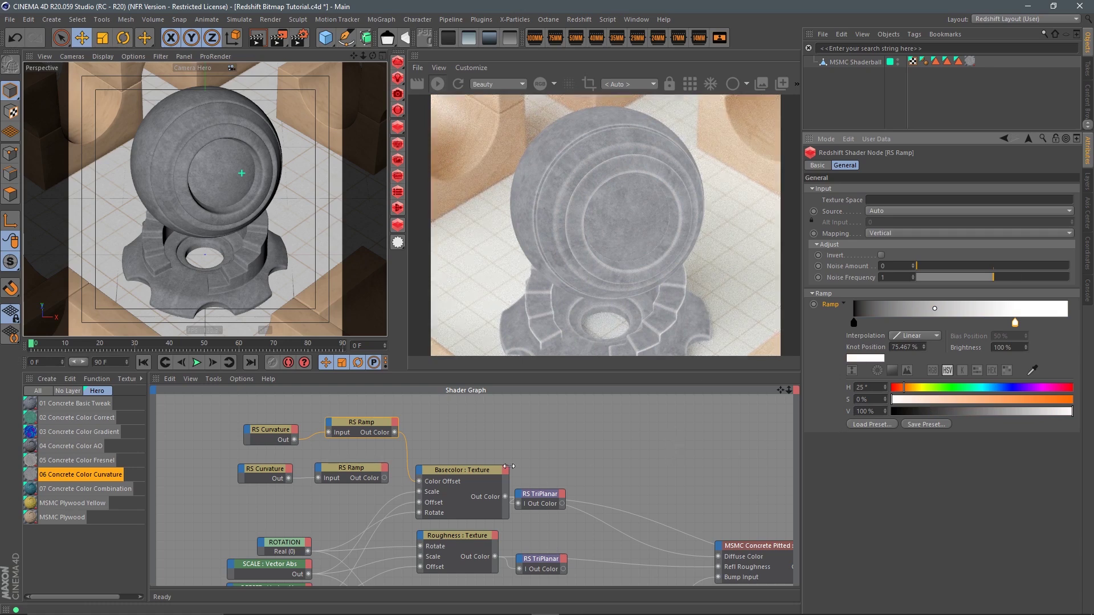
Duplicate the curvature-and-ramp pair above and preview the copied ramp on the material
{"action": "middle_click_drag", "start_coordinate": [449, 418], "coordinate": [498, 391]}
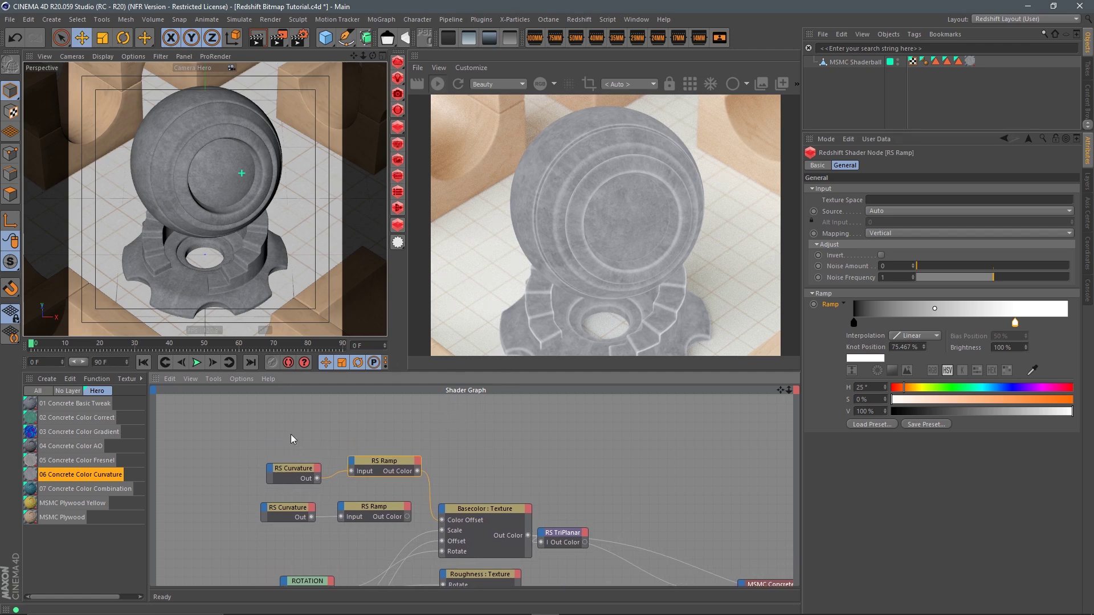
{"action": "left_click_drag", "start_coordinate": [279, 421], "coordinate": [356, 420]}
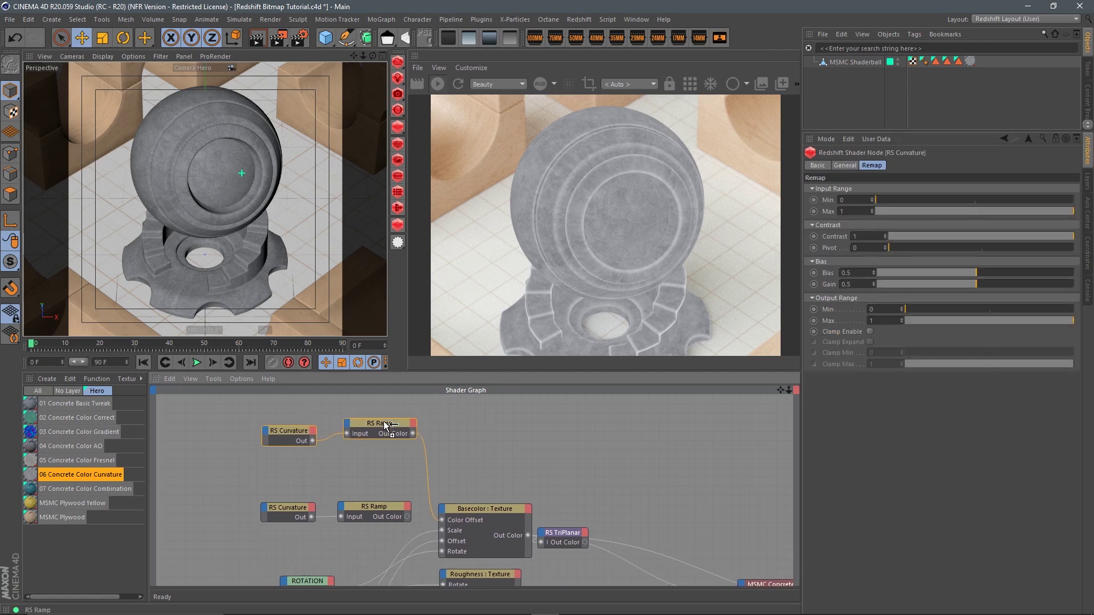
{"action": "left_click", "coordinate": [312, 400]}
{"action": "left_click", "coordinate": [295, 425]}
{"action": "left_click", "coordinate": [388, 418]}
{"action": "left_click", "coordinate": [391, 419], "text": "ctrl+shift"}
Switch the copied RS Curvature node's mode to Concave
{"action": "left_click", "coordinate": [297, 425]}
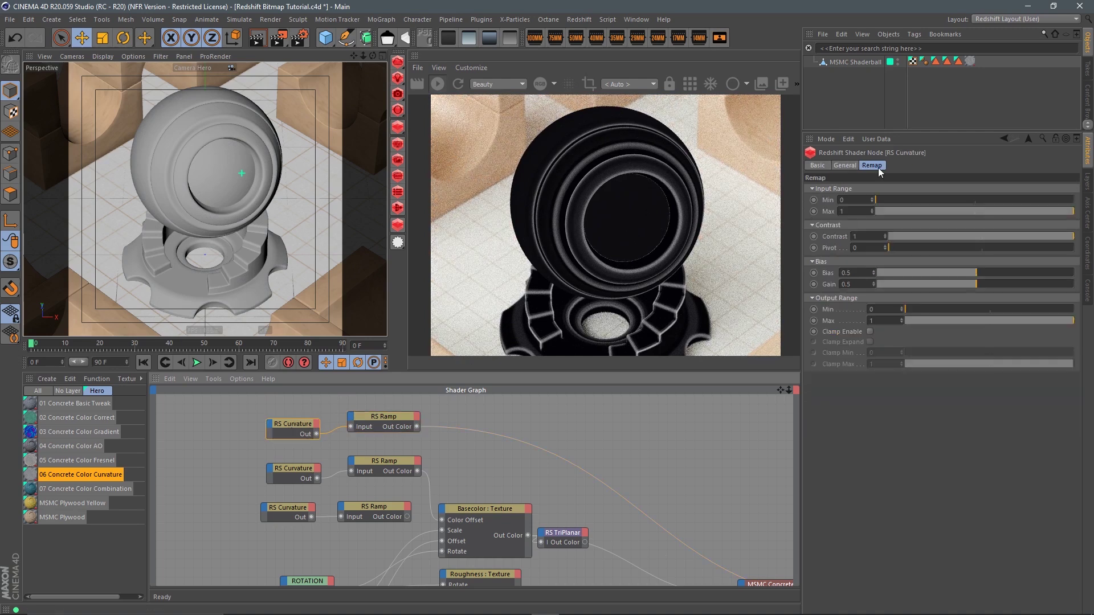
{"action": "left_click", "coordinate": [847, 165]}
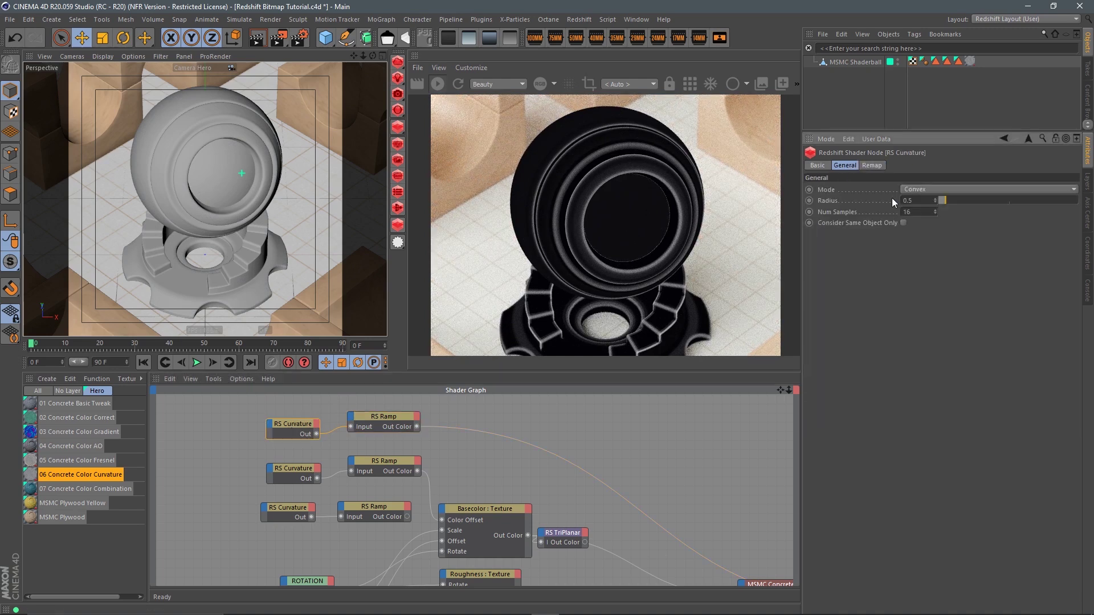
{"action": "left_click", "coordinate": [932, 190]}
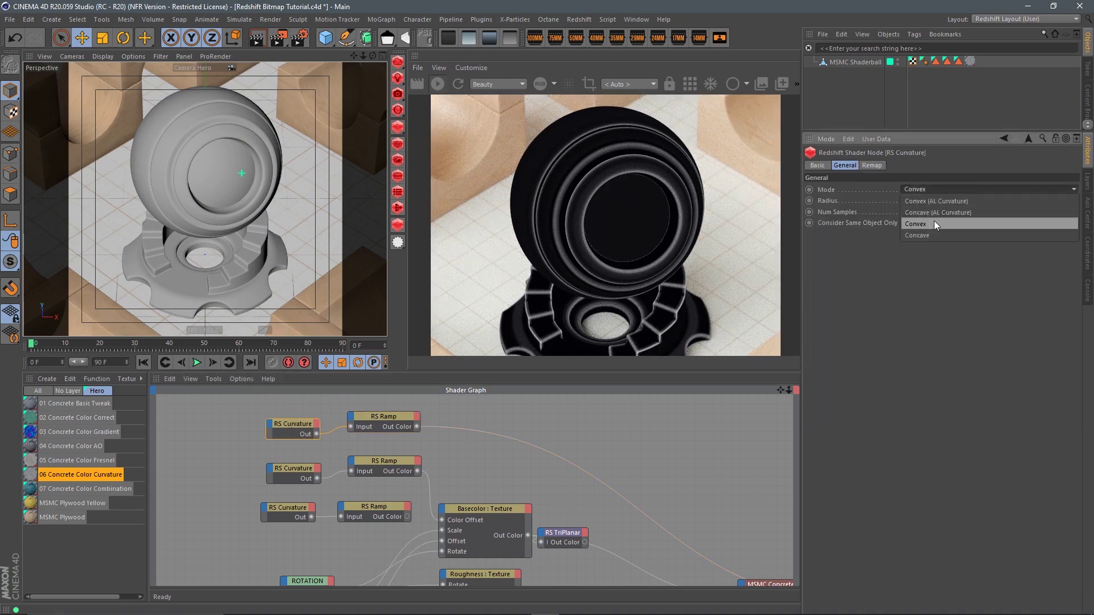
{"action": "left_click", "coordinate": [932, 234]}
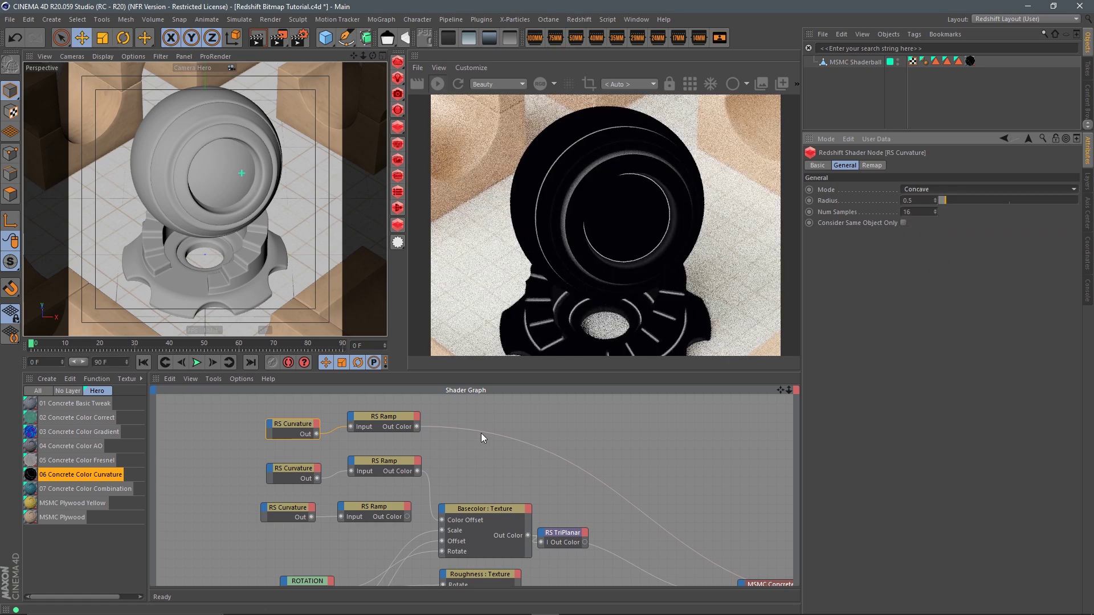
{"action": "left_click", "coordinate": [380, 420]}
{"action": "left_click", "coordinate": [288, 431]}
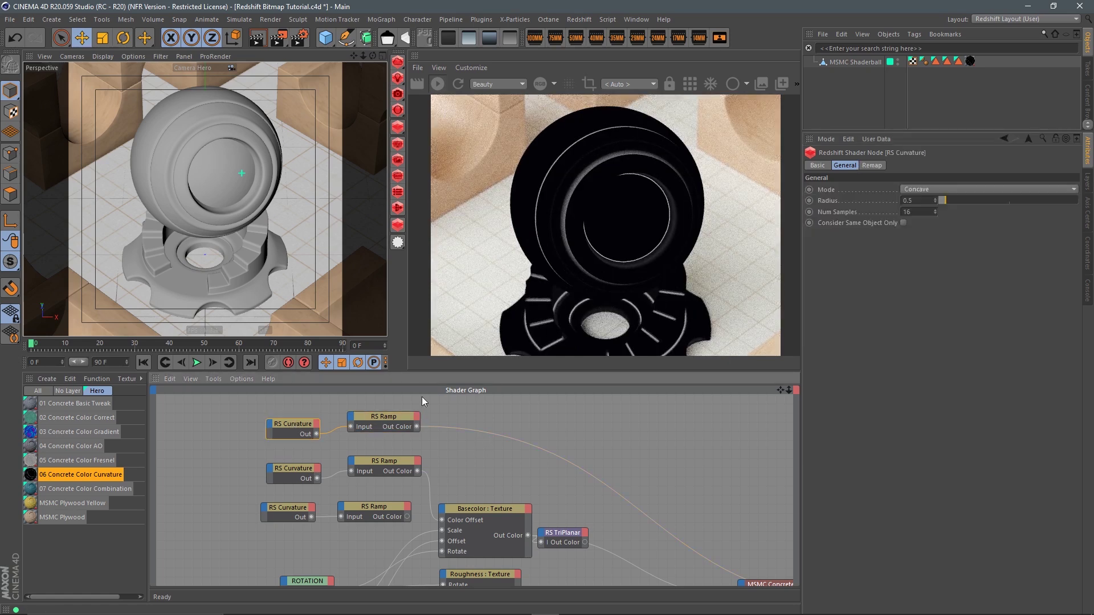
Set the RS Curvature radius to 1.2
{"action": "left_click", "coordinate": [924, 202]}
{"action": "type", "text": "0.8"}
{"action": "key", "text": "Return"}
{"action": "left_click", "coordinate": [915, 201]}
{"action": "type", "text": "1.2"}
{"action": "key", "text": "Return"}
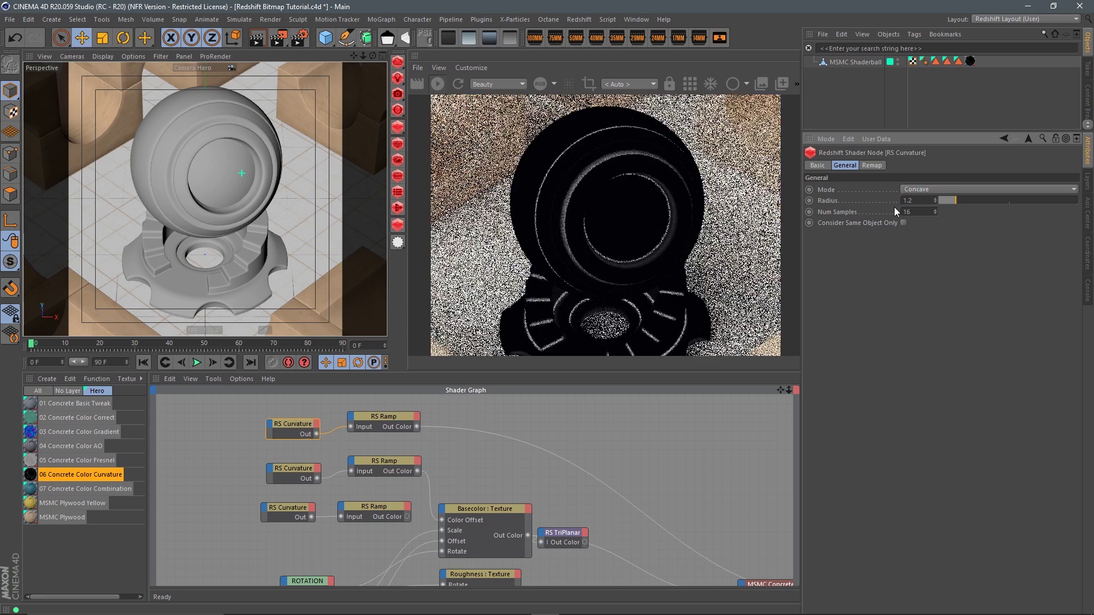
Move the top ramp's light knot to about 55% and set the top curvature Radius to 2
{"action": "left_click", "coordinate": [391, 422]}
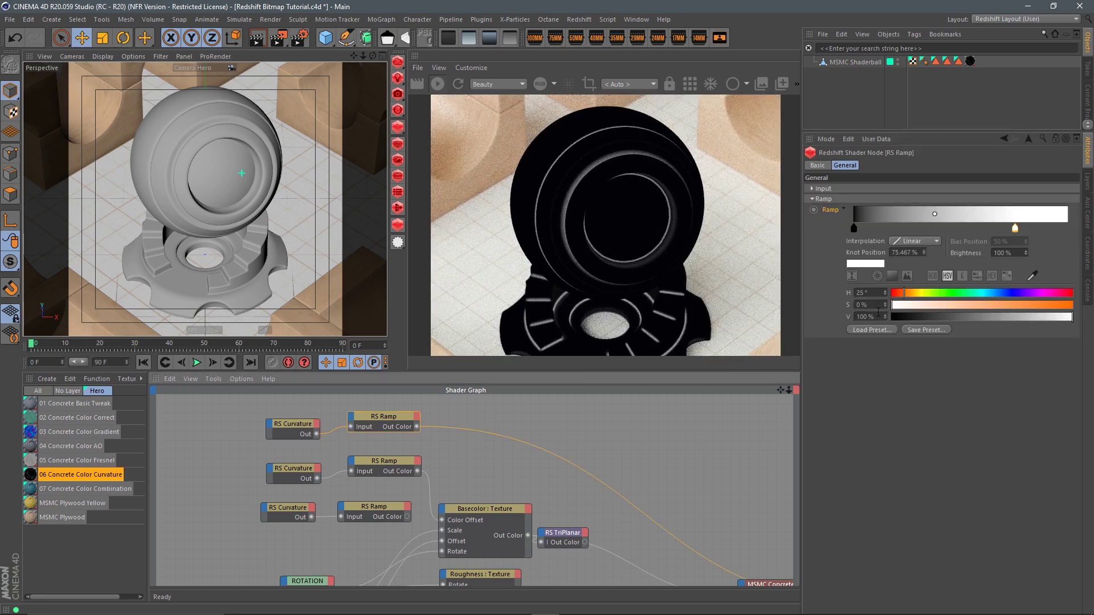
{"action": "left_click_drag", "start_coordinate": [1014, 228], "coordinate": [944, 229]}
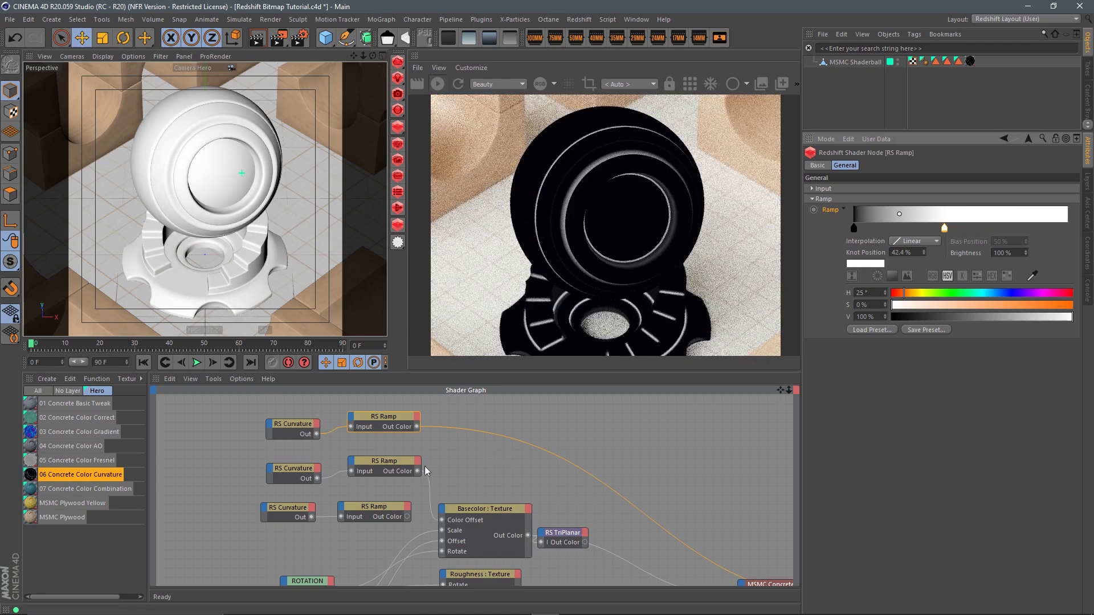
{"action": "left_click", "coordinate": [293, 424]}
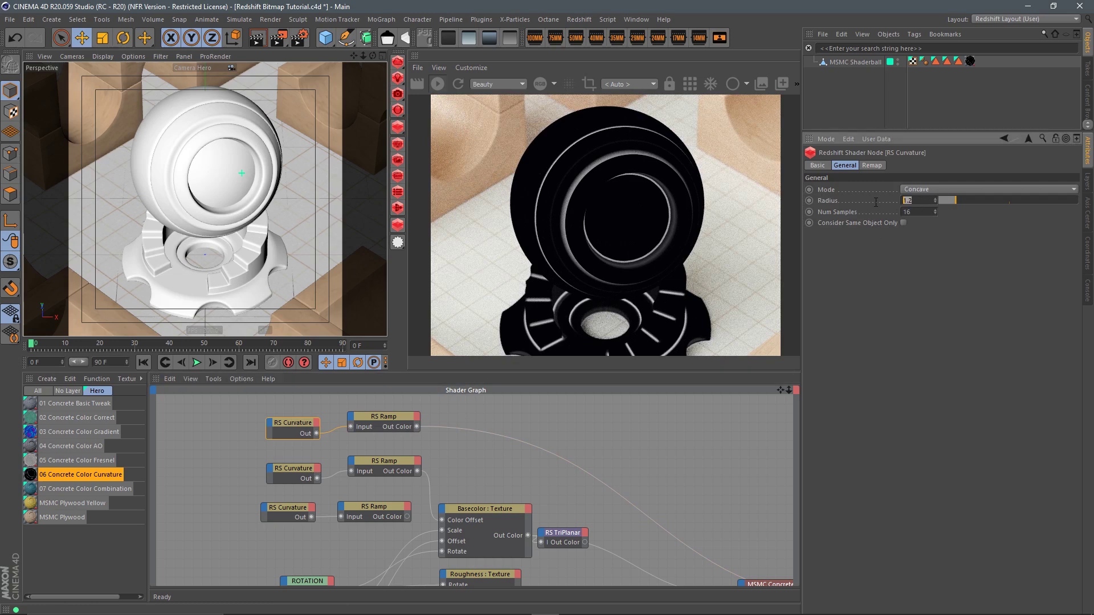
{"action": "type", "text": "2"}
{"action": "key", "text": "Return"}
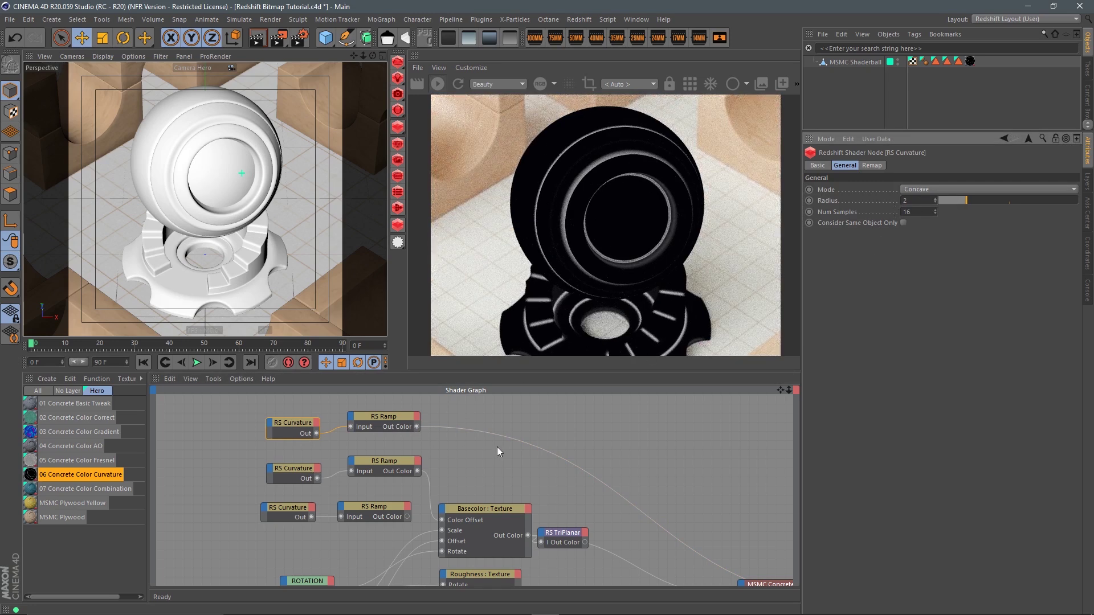
Make the top RS Ramp run white to black, shortening the gradient to about 24%
{"action": "middle_click_drag", "start_coordinate": [504, 431], "coordinate": [491, 435]}
{"action": "left_click", "coordinate": [385, 421]}
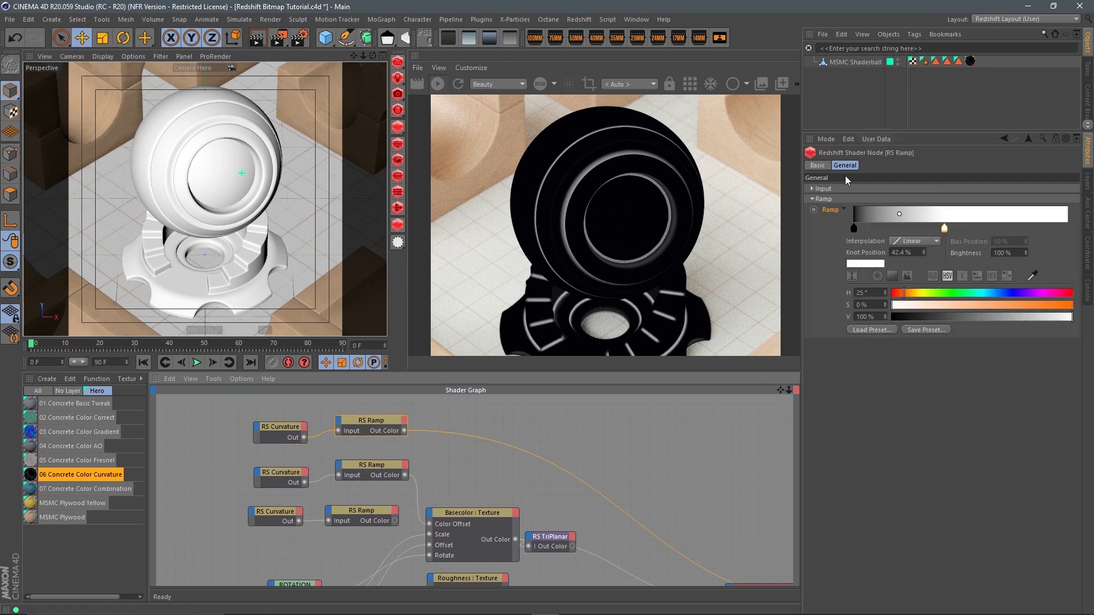
{"action": "right_click", "coordinate": [939, 208]}
{"action": "left_click", "coordinate": [977, 220]}
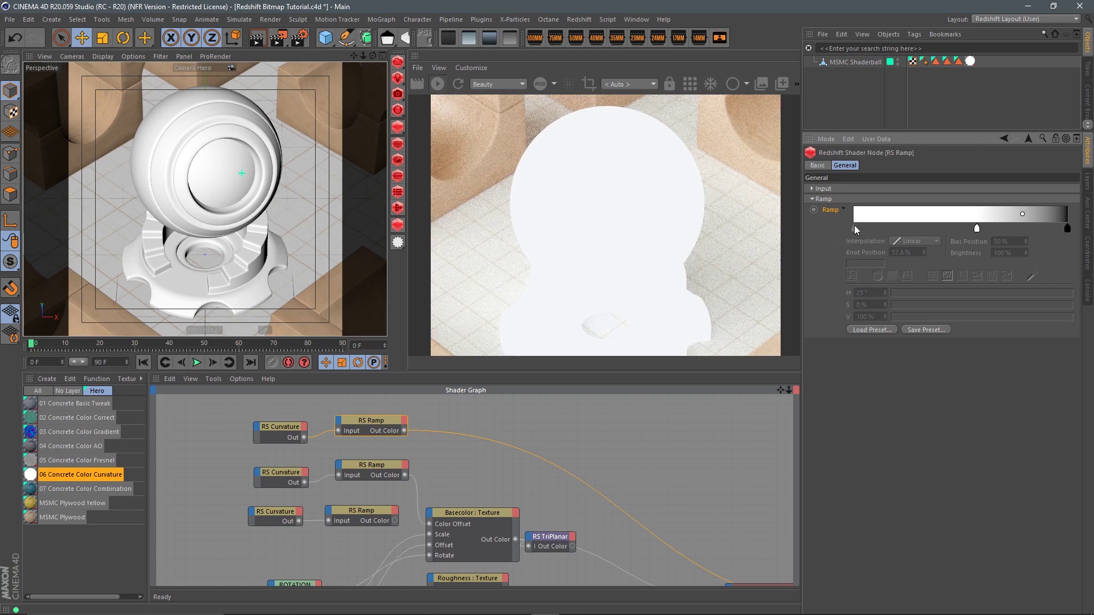
{"action": "key", "text": "ctrl+z"}
{"action": "right_click", "coordinate": [877, 213]}
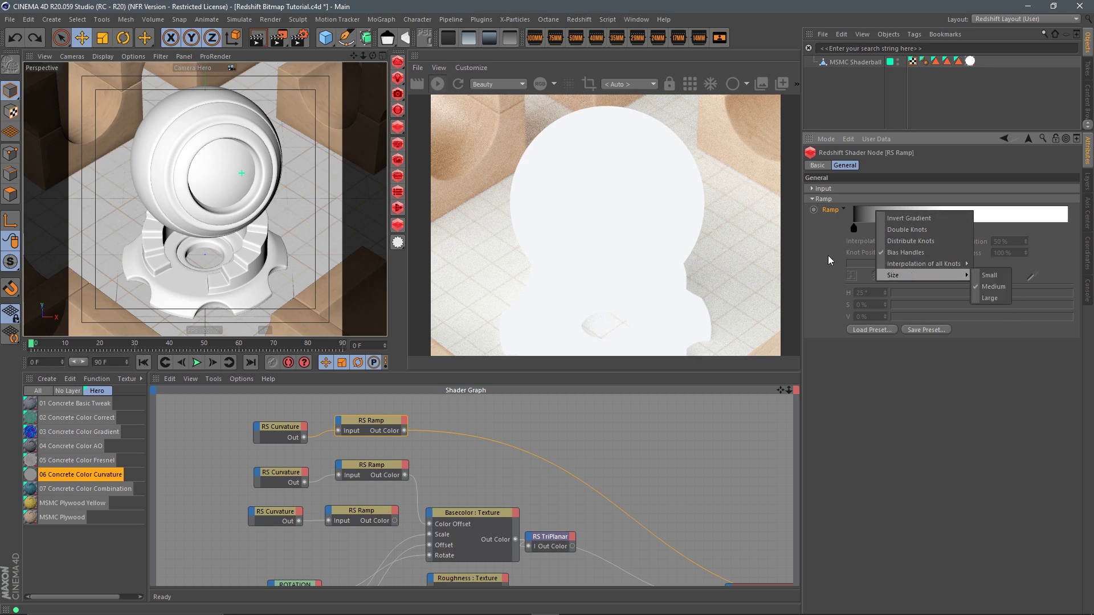
{"action": "left_click", "coordinate": [846, 241]}
{"action": "left_click", "coordinate": [853, 228]}
{"action": "left_click_drag", "start_coordinate": [932, 317], "coordinate": [1073, 317]}
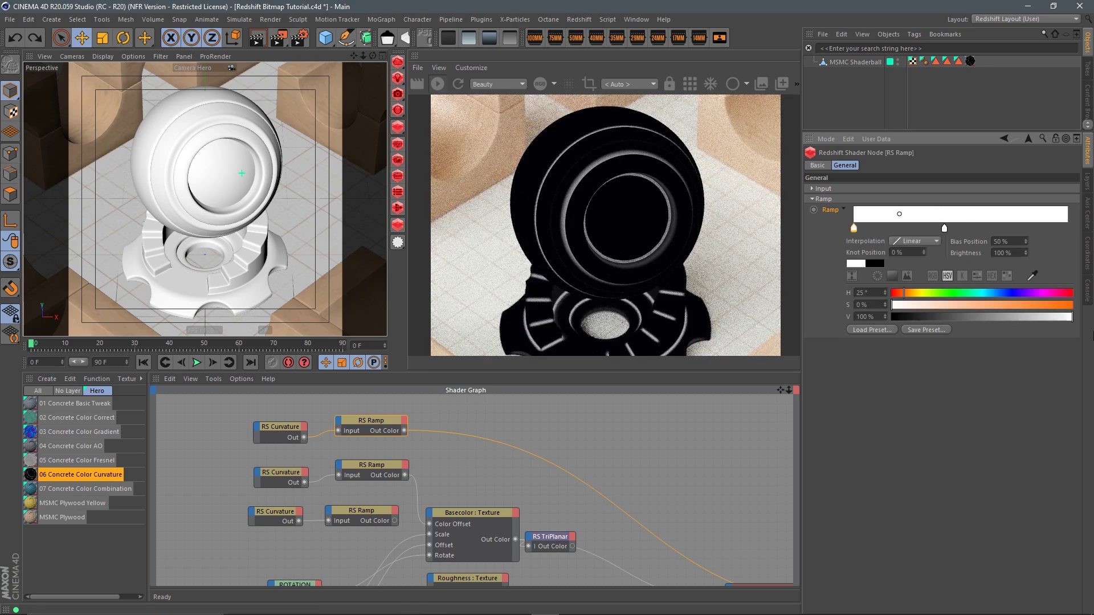
{"action": "left_click_drag", "start_coordinate": [944, 229], "coordinate": [946, 229]}
{"action": "left_click_drag", "start_coordinate": [929, 317], "coordinate": [819, 315]}
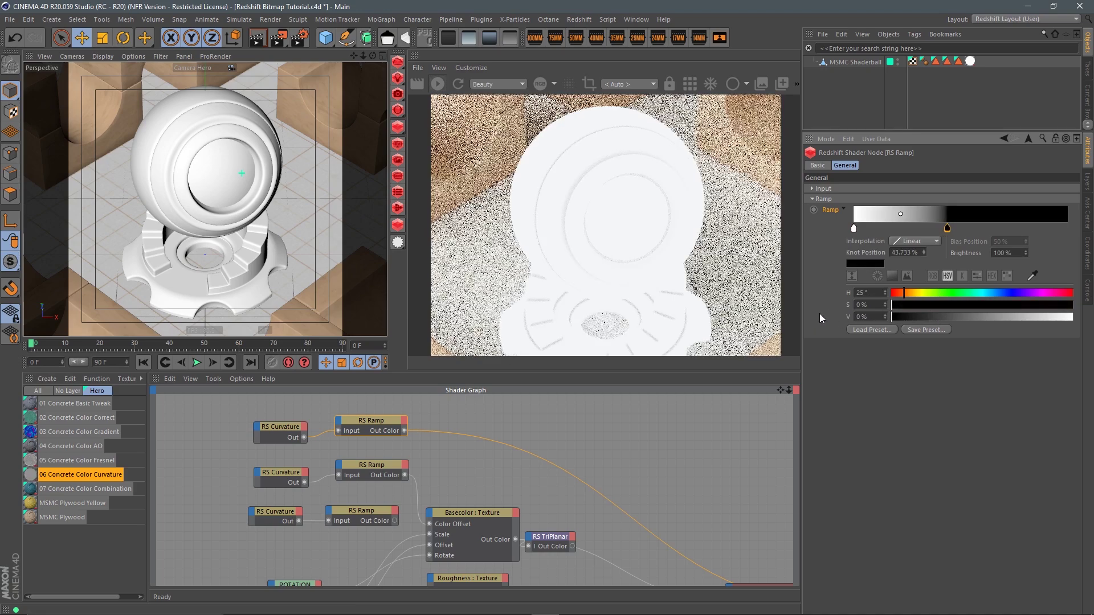
{"action": "left_click_drag", "start_coordinate": [947, 229], "coordinate": [904, 229]}
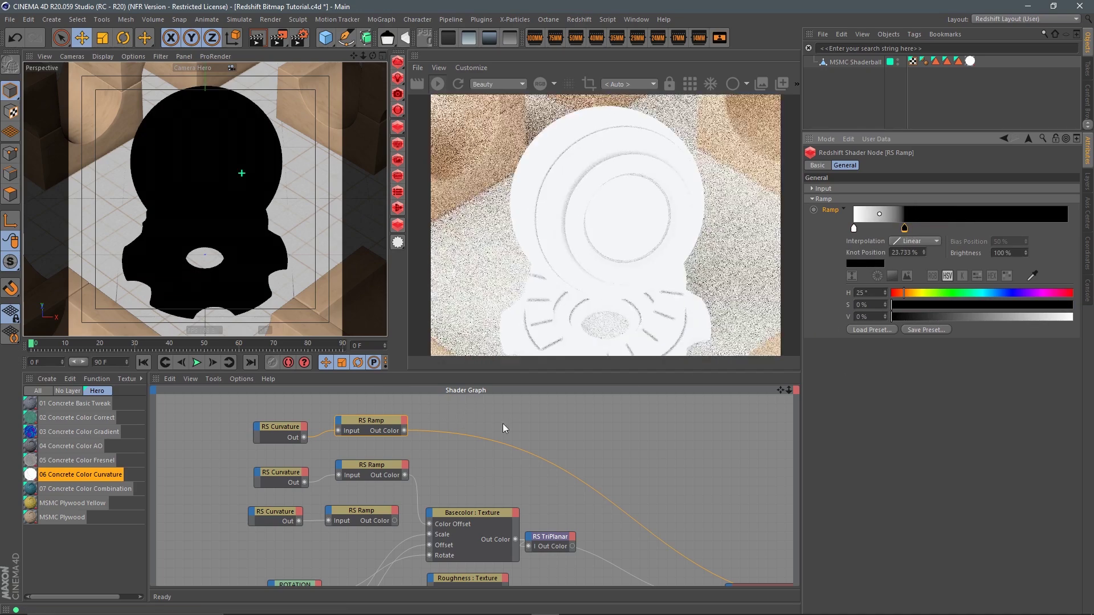
Wire the ramp's Out Color into Basecolor's Adjust > Color Multiplier and reposition the Basecolor node
{"action": "left_click_drag", "start_coordinate": [405, 429], "coordinate": [430, 512]}
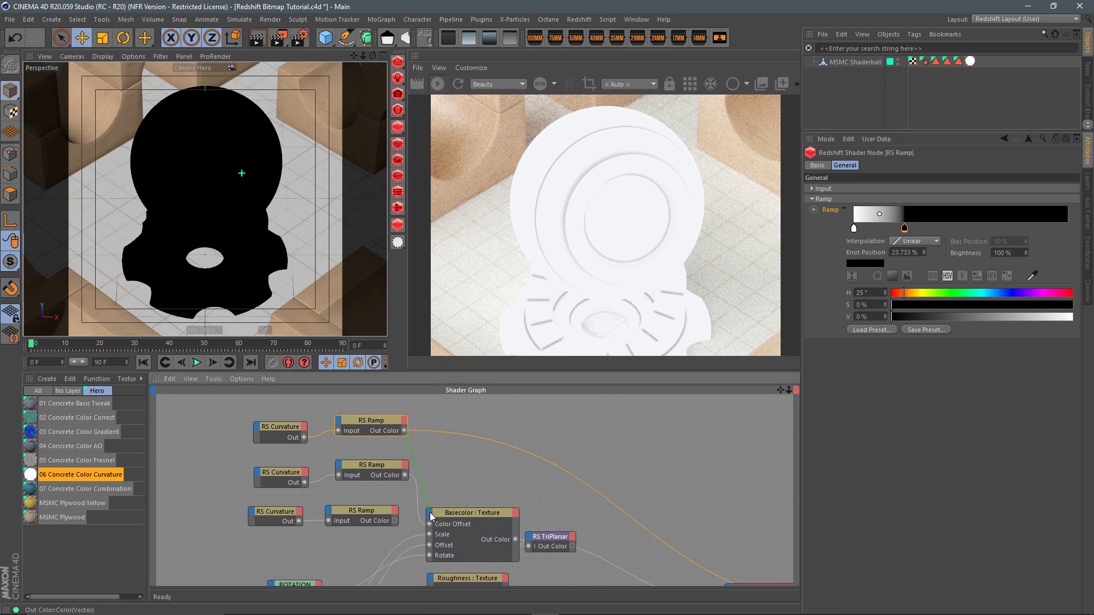
{"action": "mouse_move", "coordinate": [460, 521]}
{"action": "left_click", "coordinate": [517, 520]}
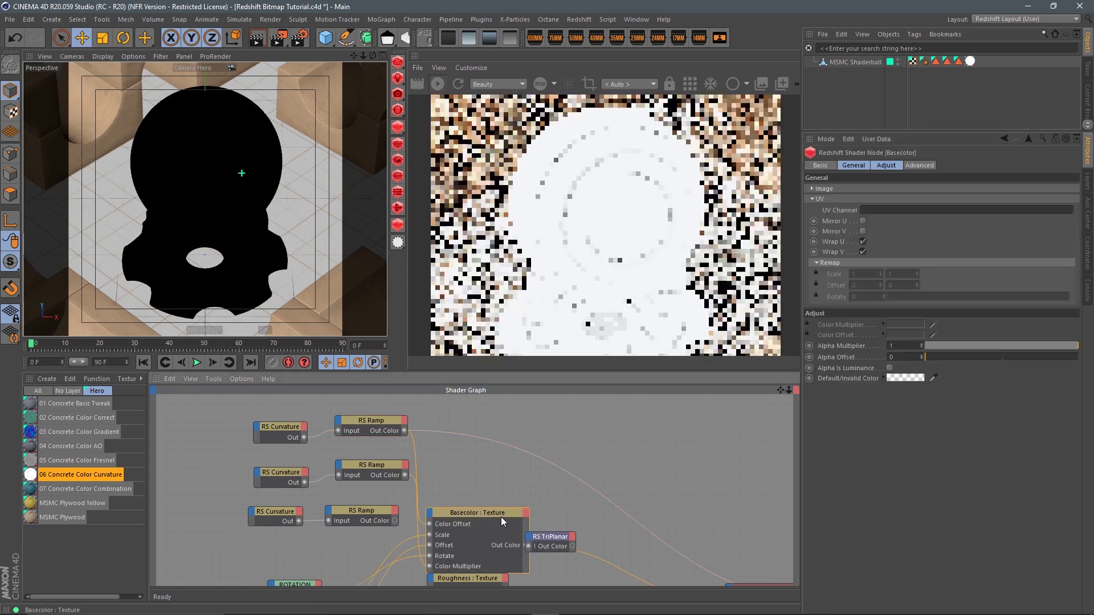
{"action": "left_click_drag", "start_coordinate": [494, 507], "coordinate": [506, 460]}
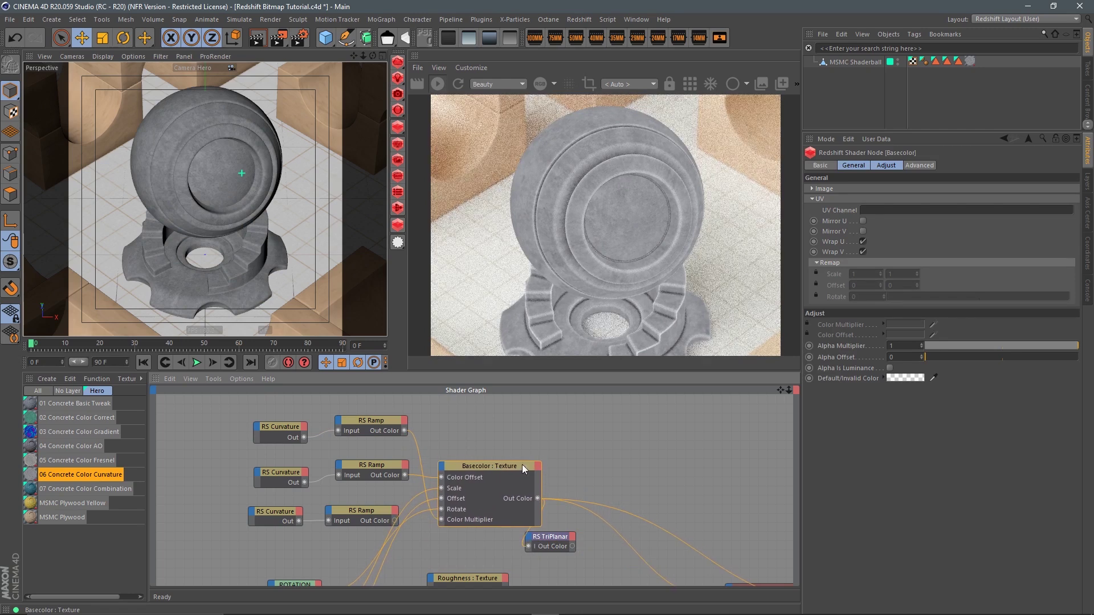
{"action": "left_click", "coordinate": [279, 427]}
Set the top RS Curvature Radius to 4, then test 01 Concrete Basic Tweak and remove that tag
{"action": "double_click", "coordinate": [912, 200]}
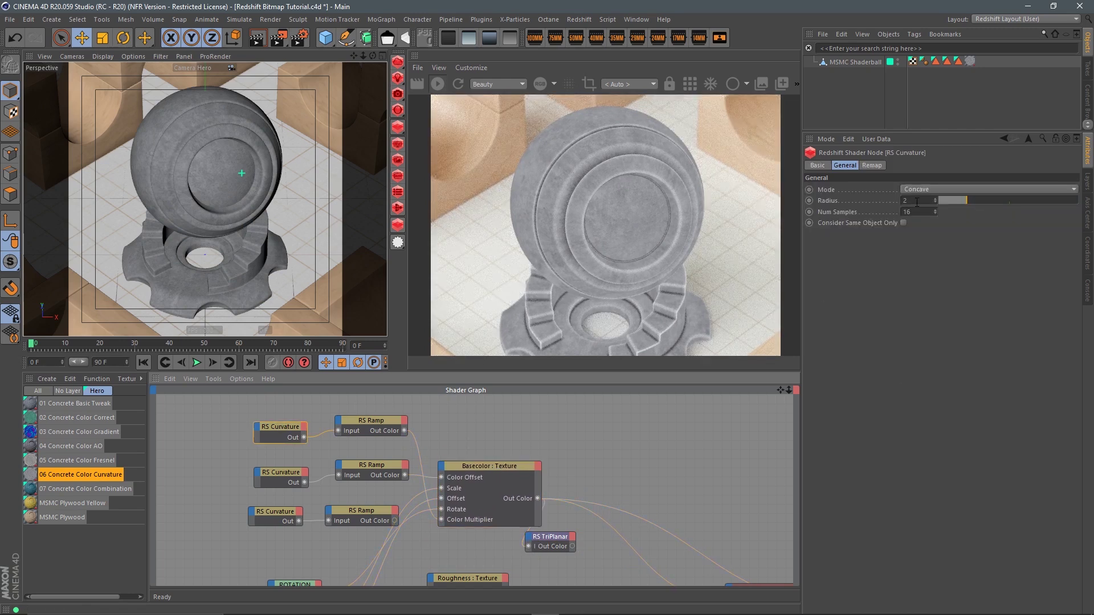
{"action": "type", "text": "4"}
{"action": "key", "text": "Return"}
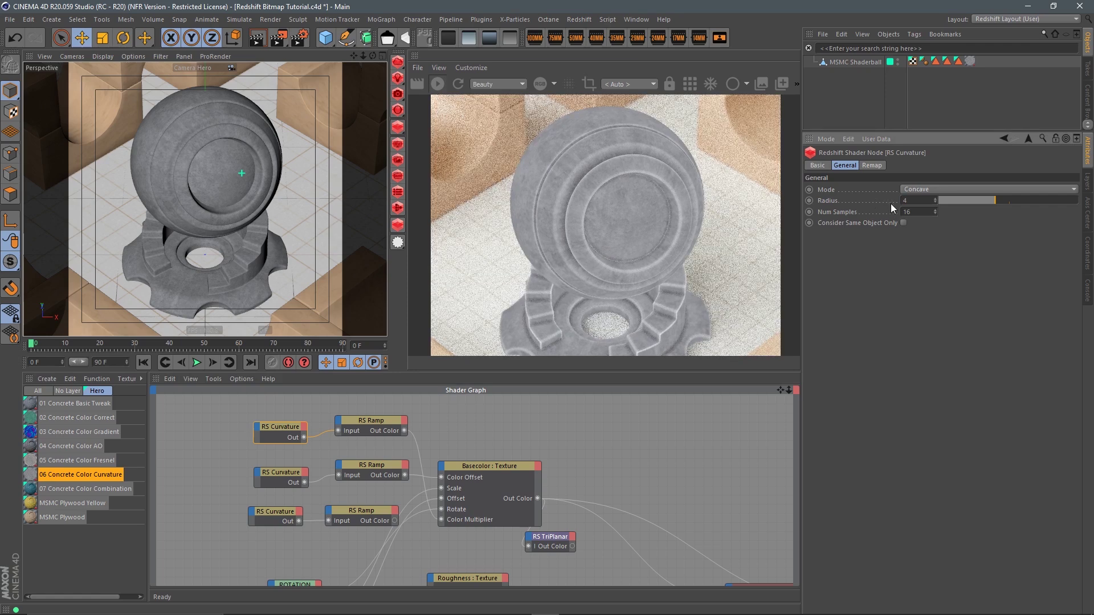
{"action": "middle_click_drag", "start_coordinate": [668, 501], "coordinate": [468, 420]}
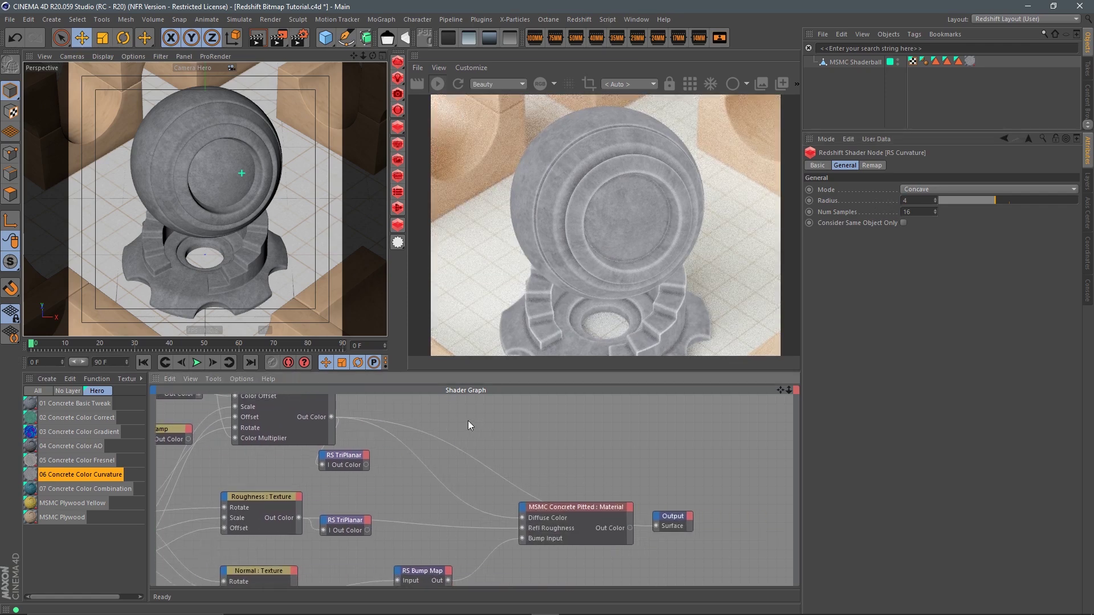
{"action": "left_click", "coordinate": [575, 507]}
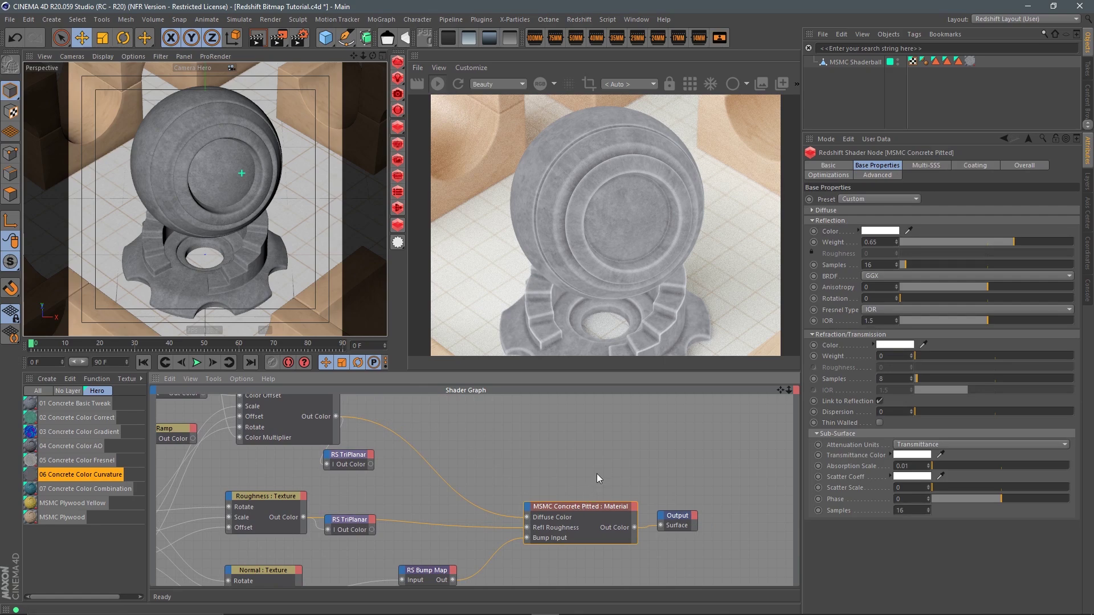
{"action": "middle_click_drag", "start_coordinate": [507, 420], "coordinate": [606, 484]}
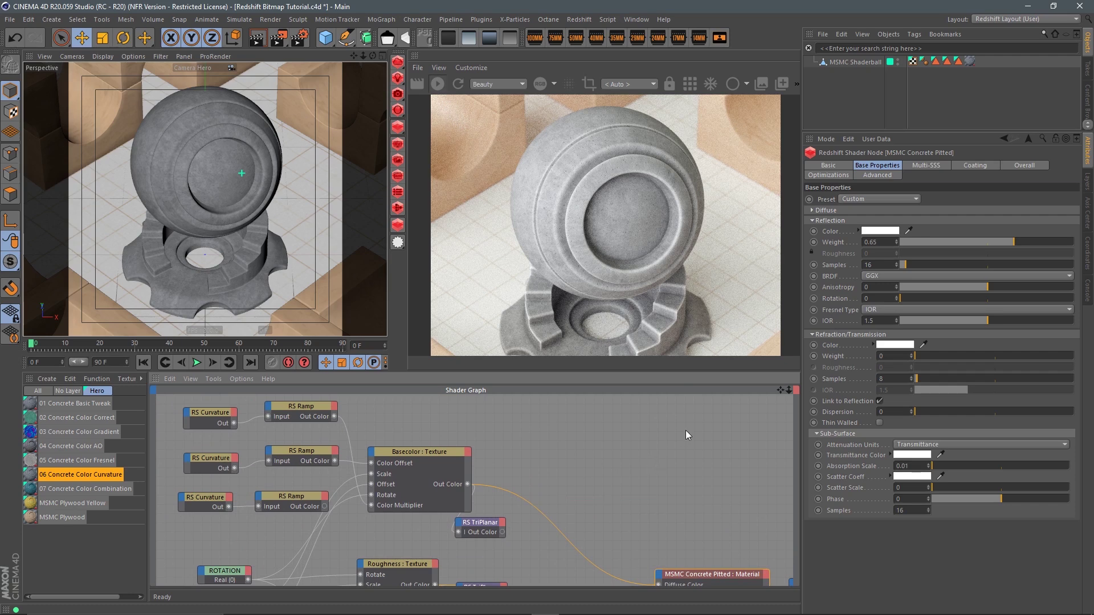
{"action": "left_click_drag", "start_coordinate": [85, 406], "coordinate": [860, 63]}
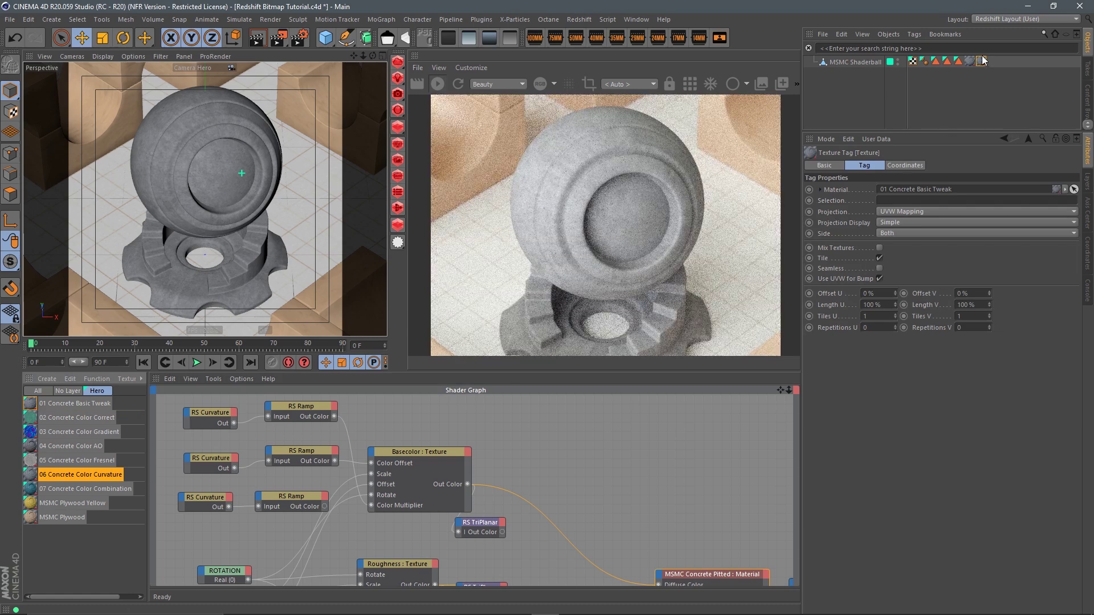
{"action": "key", "text": "Delete"}
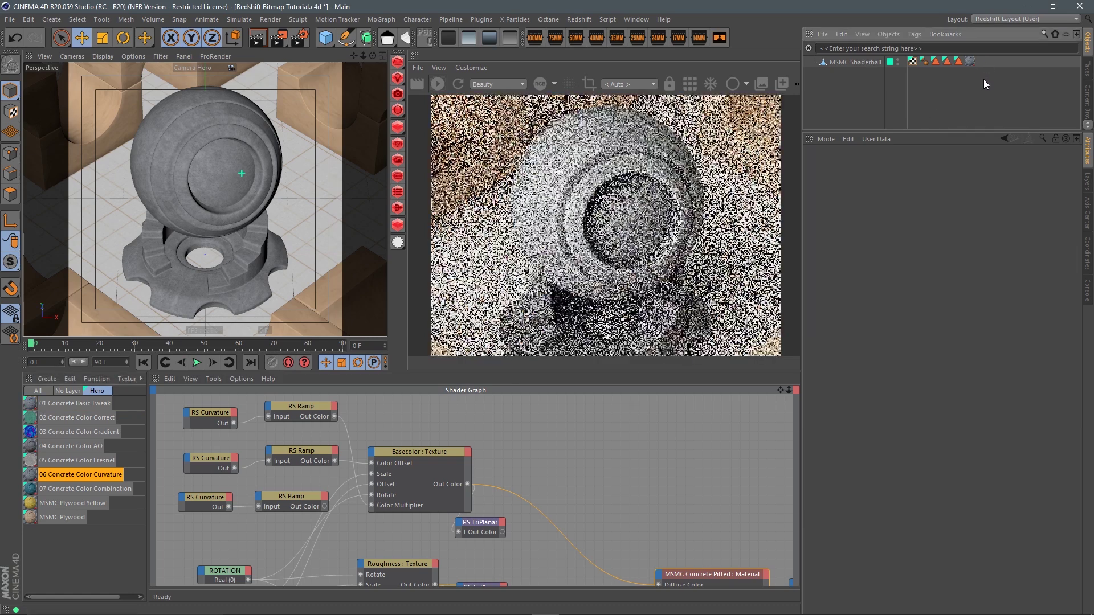
Marquee-select and delete the third RS Curvature and RS Ramp node pair
{"action": "middle_click_drag", "start_coordinate": [360, 454], "coordinate": [484, 457]}
{"action": "left_click", "coordinate": [330, 511]}
{"action": "left_click_drag", "start_coordinate": [341, 535], "coordinate": [412, 501]}
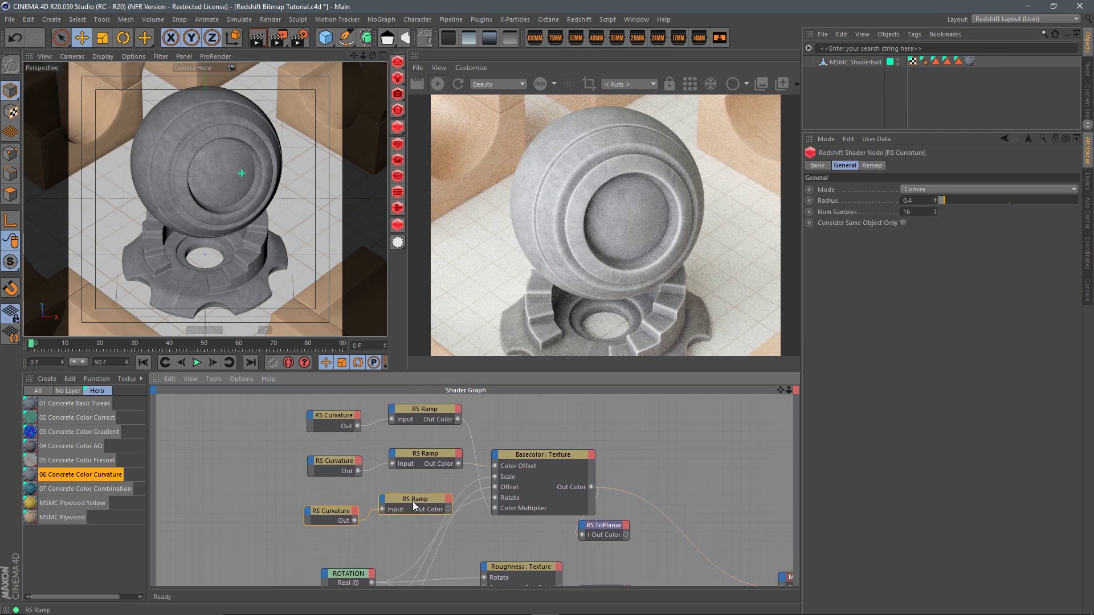
{"action": "key", "text": "Delete"}
{"action": "middle_click_drag", "start_coordinate": [516, 451], "coordinate": [479, 455]}
{"action": "left_click", "coordinate": [490, 453]}
{"action": "left_click", "coordinate": [579, 450]}
{"action": "middle_click_drag", "start_coordinate": [655, 484], "coordinate": [572, 504]}
{"action": "scroll", "coordinate": [589, 432], "scroll_direction": "down", "scroll_amount": 1}
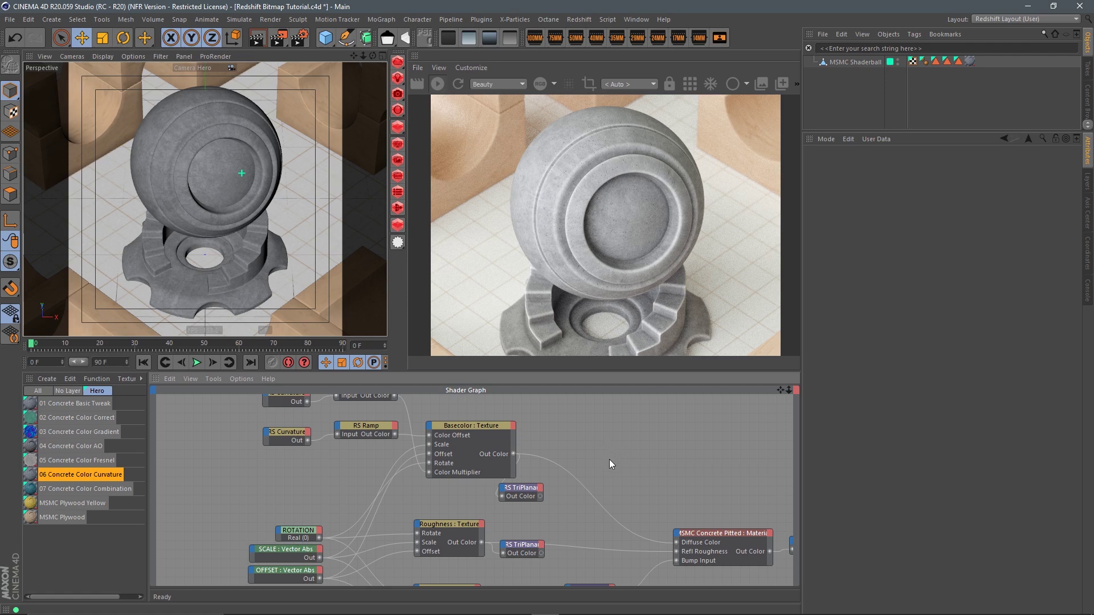
Apply the 07 Concrete Color Combination material to MSMC Shaderball
{"action": "left_click", "coordinate": [98, 490]}
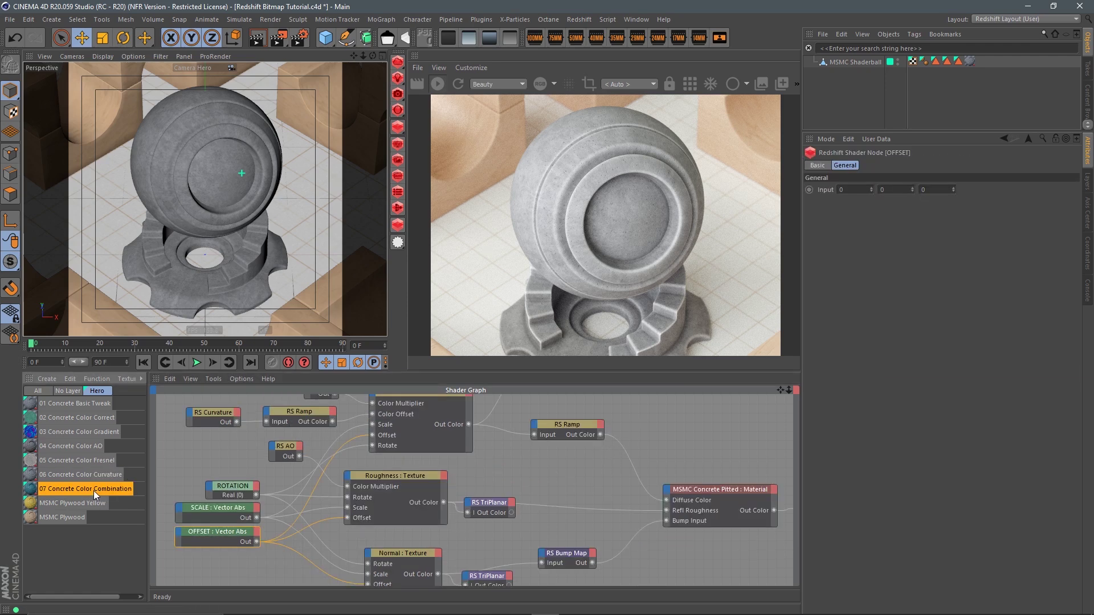
{"action": "left_click_drag", "start_coordinate": [86, 488], "coordinate": [970, 61]}
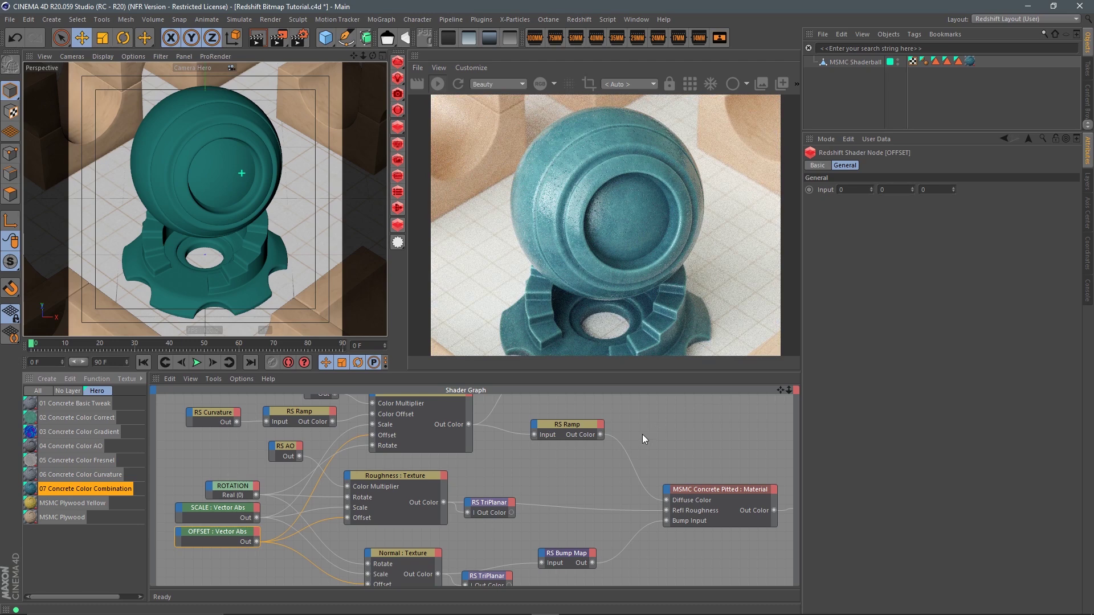
{"action": "scroll", "coordinate": [627, 441], "scroll_direction": "down", "scroll_amount": 1}
{"action": "middle_click_drag", "start_coordinate": [609, 435], "coordinate": [604, 461]}
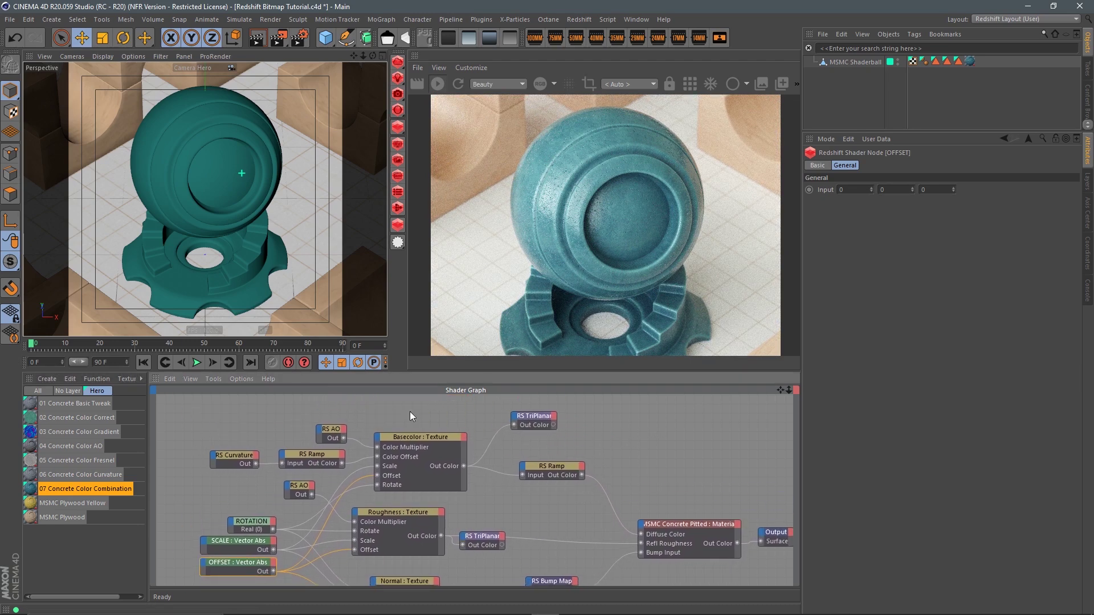
Inspect its Basecolor, RS Curvature, RS Ramp, RS AO and Normal/Bump nodes
{"action": "left_click", "coordinate": [439, 438]}
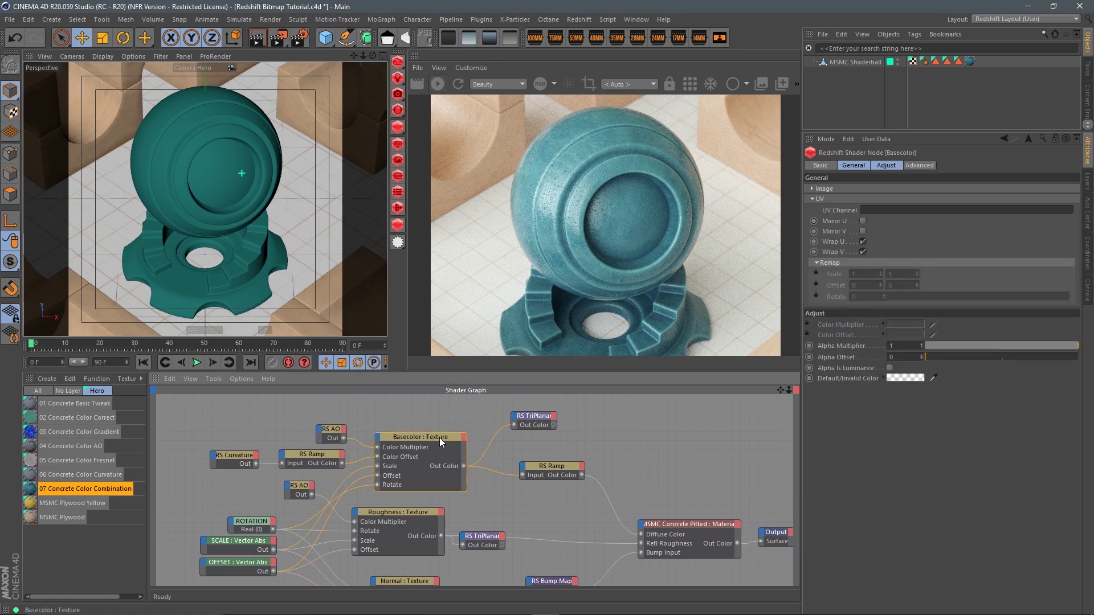
{"action": "left_click", "coordinate": [235, 456]}
{"action": "left_click", "coordinate": [305, 456]}
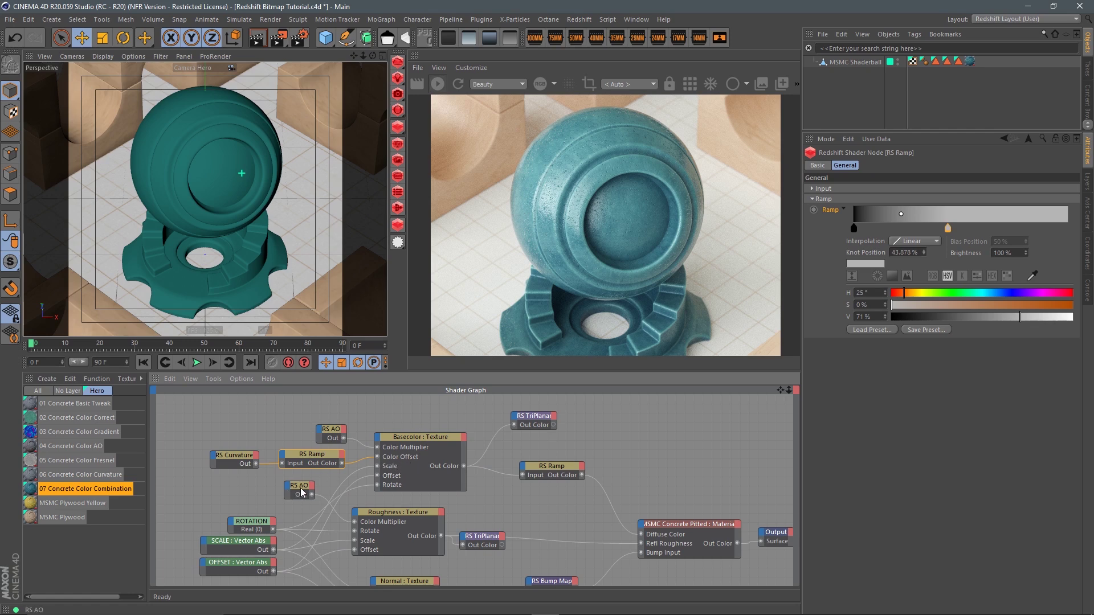
{"action": "left_click_drag", "start_coordinate": [300, 487], "coordinate": [283, 493]}
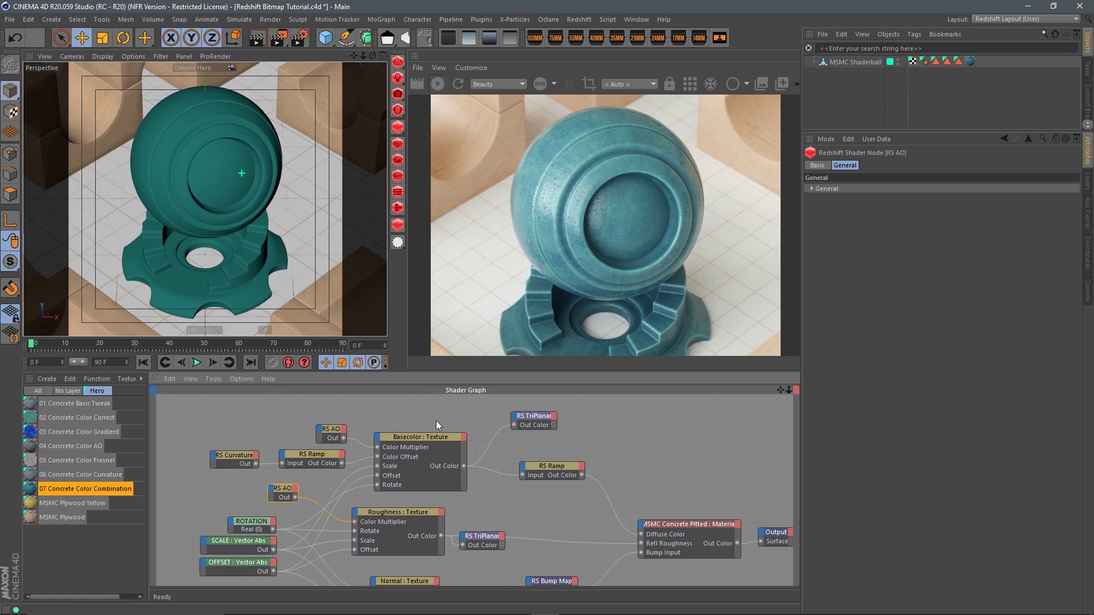
{"action": "left_click", "coordinate": [439, 436]}
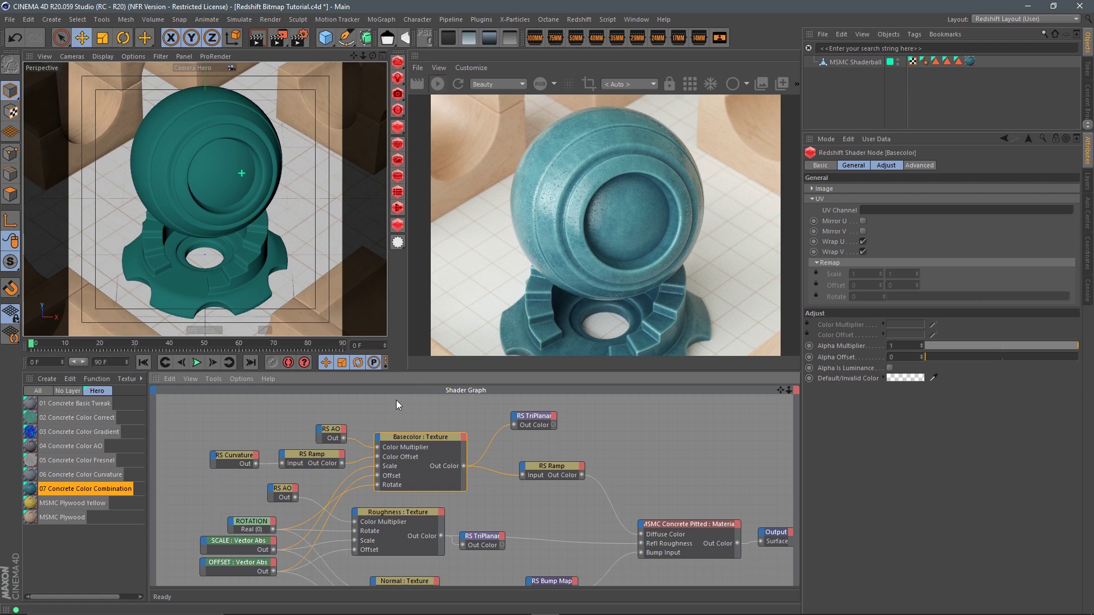
{"action": "middle_click_drag", "start_coordinate": [502, 569], "coordinate": [548, 471]}
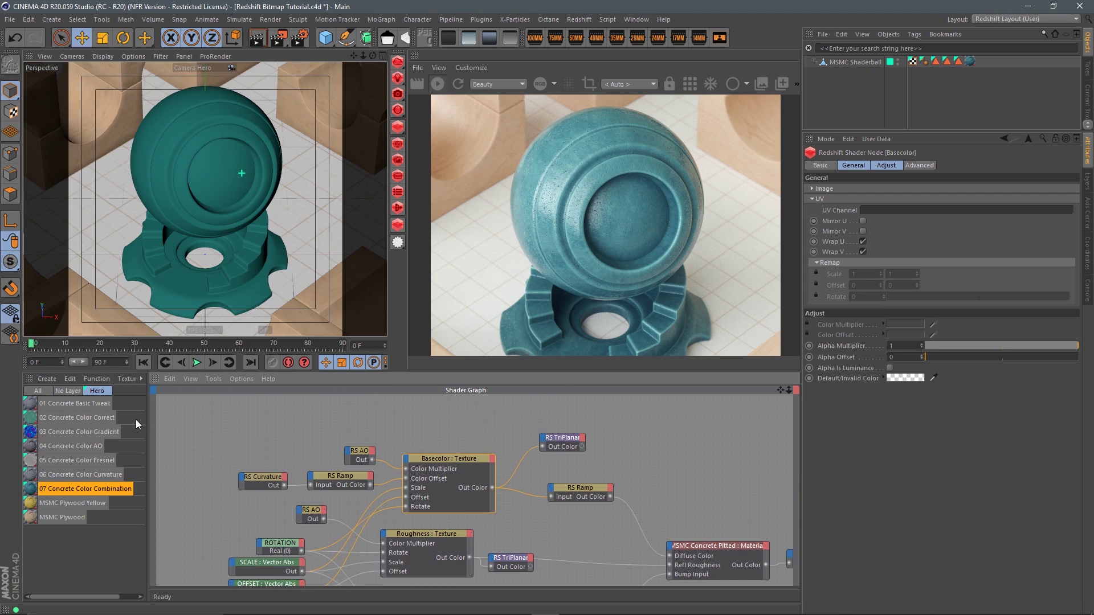
Compare with 01 Concrete Basic Tweak, delete that tag, and view the RS Ramp's teal gradient
{"action": "left_click_drag", "start_coordinate": [103, 406], "coordinate": [871, 61]}
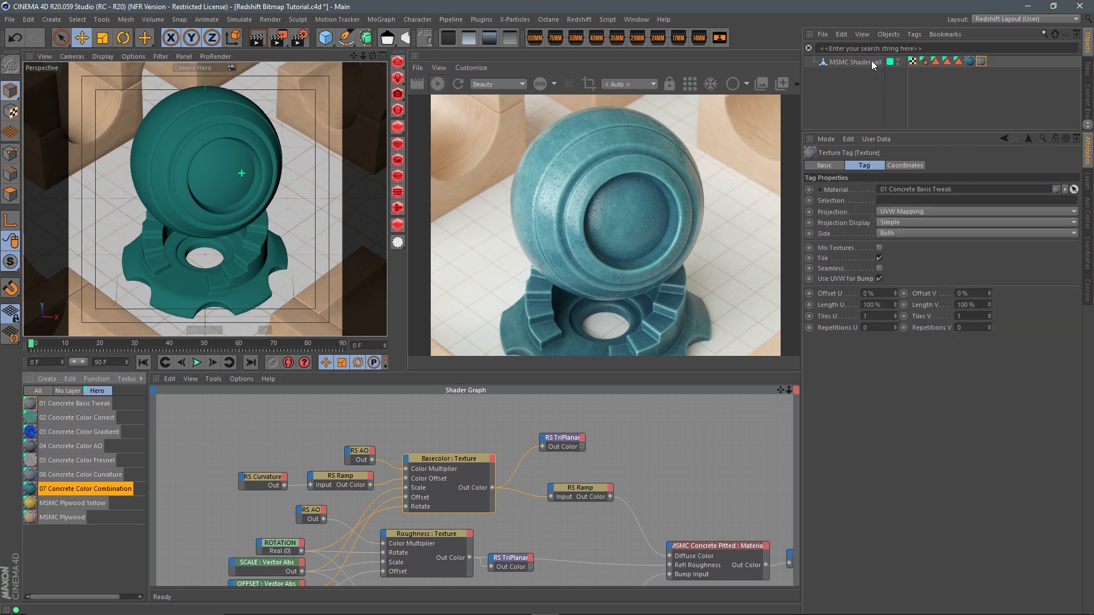
{"action": "left_click", "coordinate": [981, 62]}
{"action": "key", "text": "Delete"}
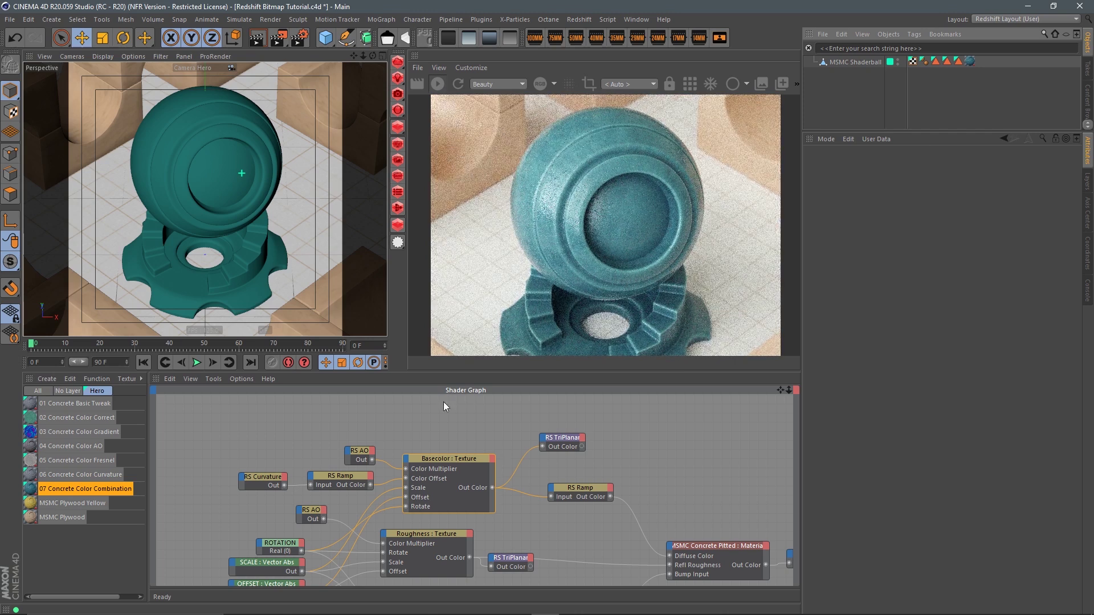
{"action": "middle_click_drag", "start_coordinate": [580, 462], "coordinate": [580, 437]}
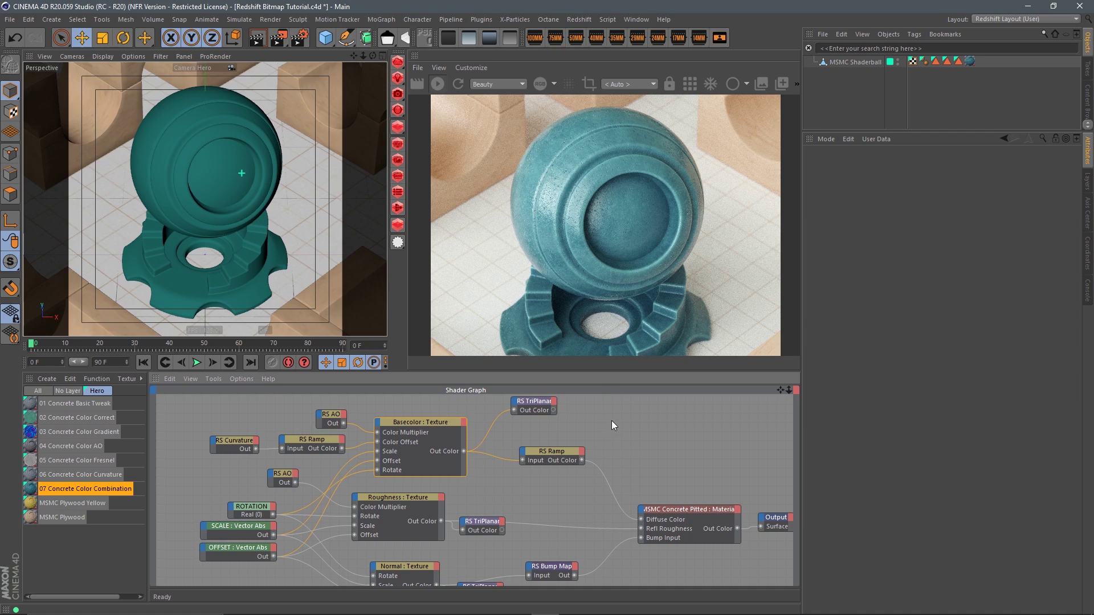
{"action": "left_click", "coordinate": [553, 451]}
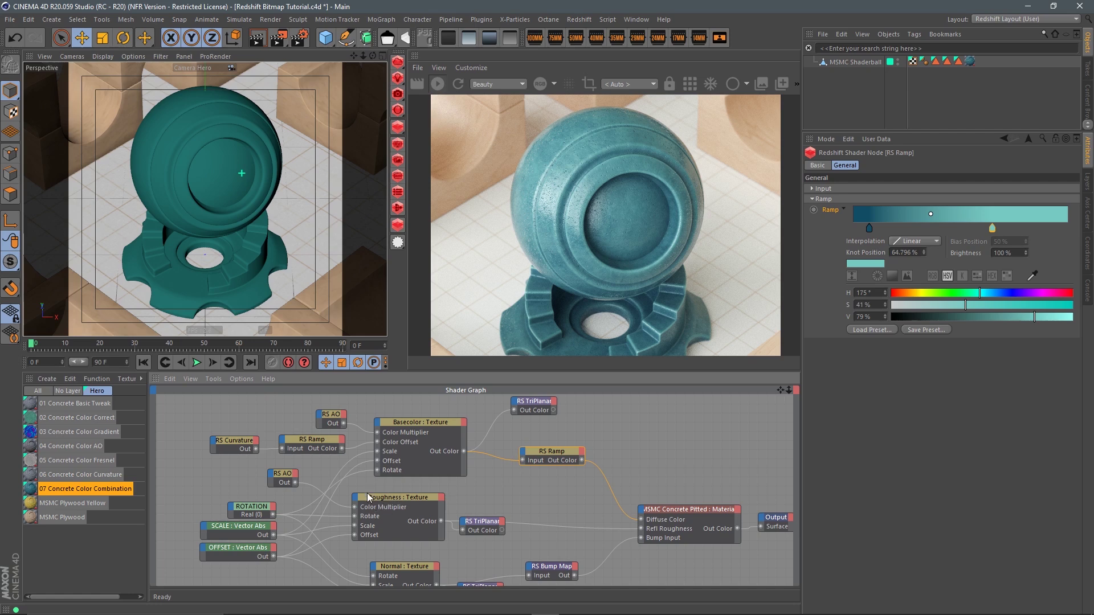
Show the Roughness texture node's Adjust settings with its Color Multiplier
{"action": "left_click", "coordinate": [404, 496]}
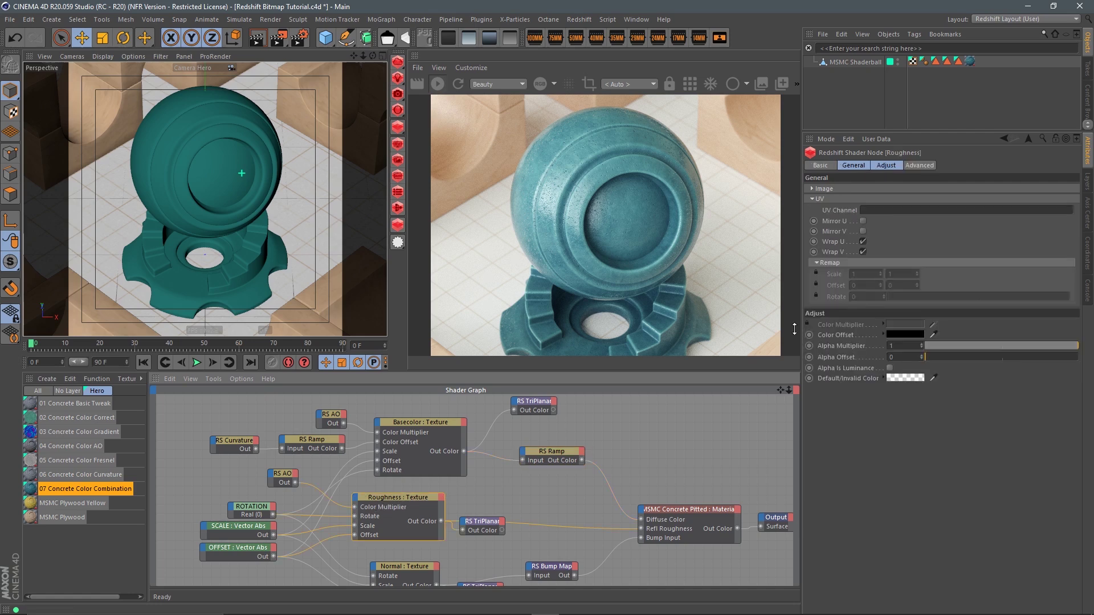
{"action": "left_click", "coordinate": [887, 165]}
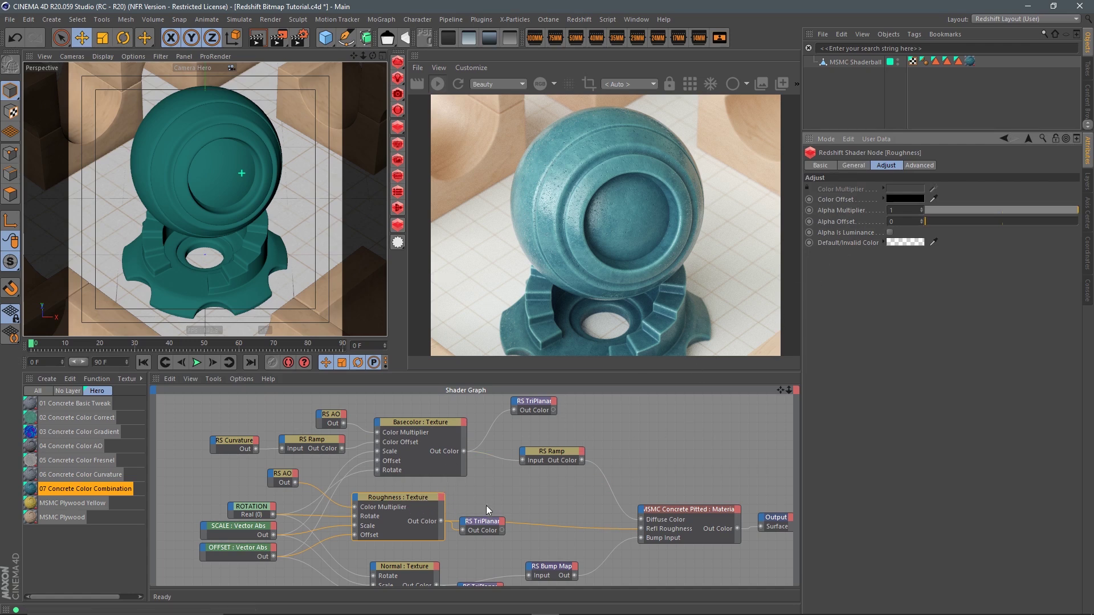
{"action": "left_click", "coordinate": [883, 188]}
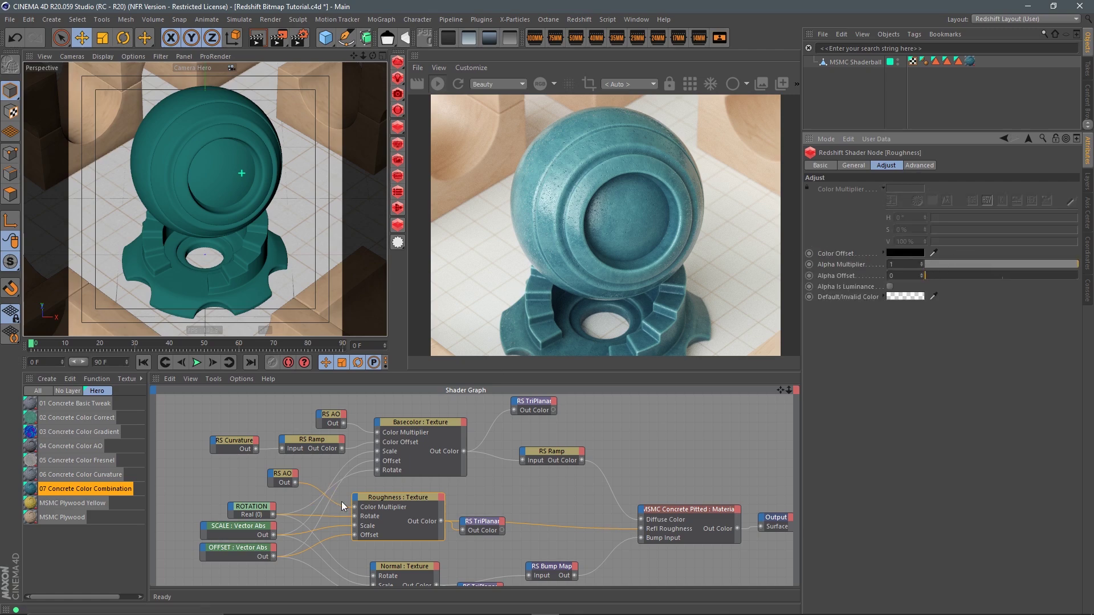
{"action": "key", "text": "ctrl+z"}
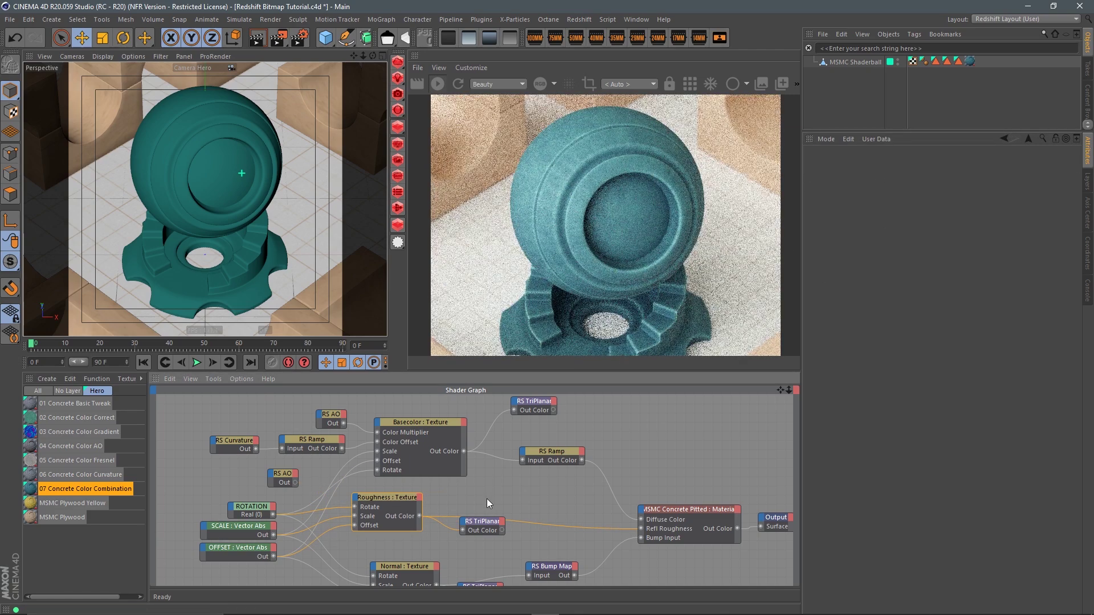
{"action": "left_click", "coordinate": [382, 497]}
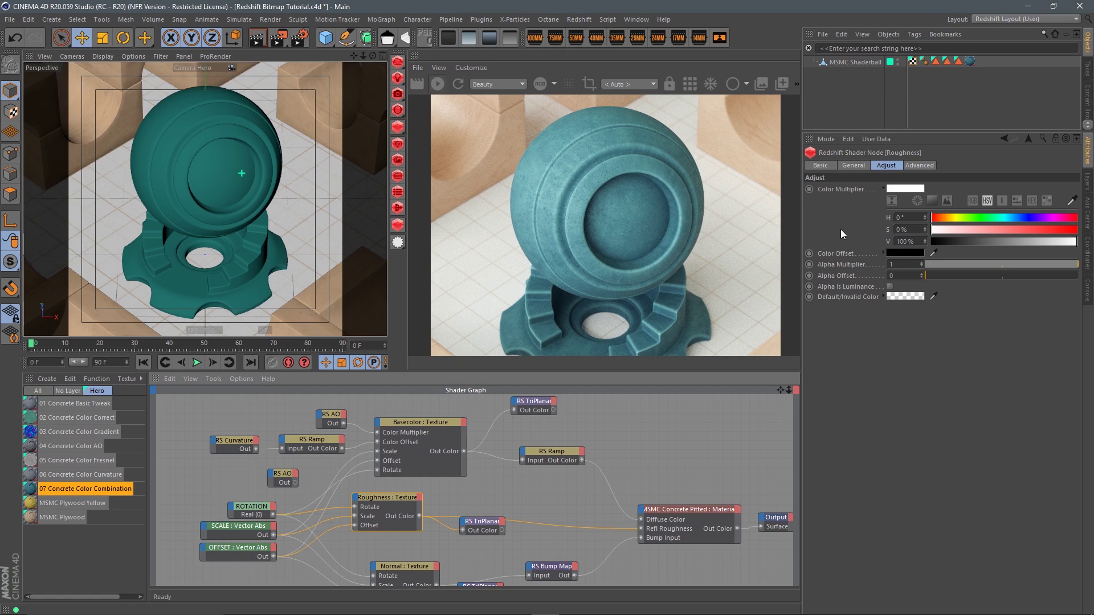
Try Color Multiplier values from 71% down to 16% and up to 86%, then wire RS AO Out into it
{"action": "left_click", "coordinate": [1032, 243]}
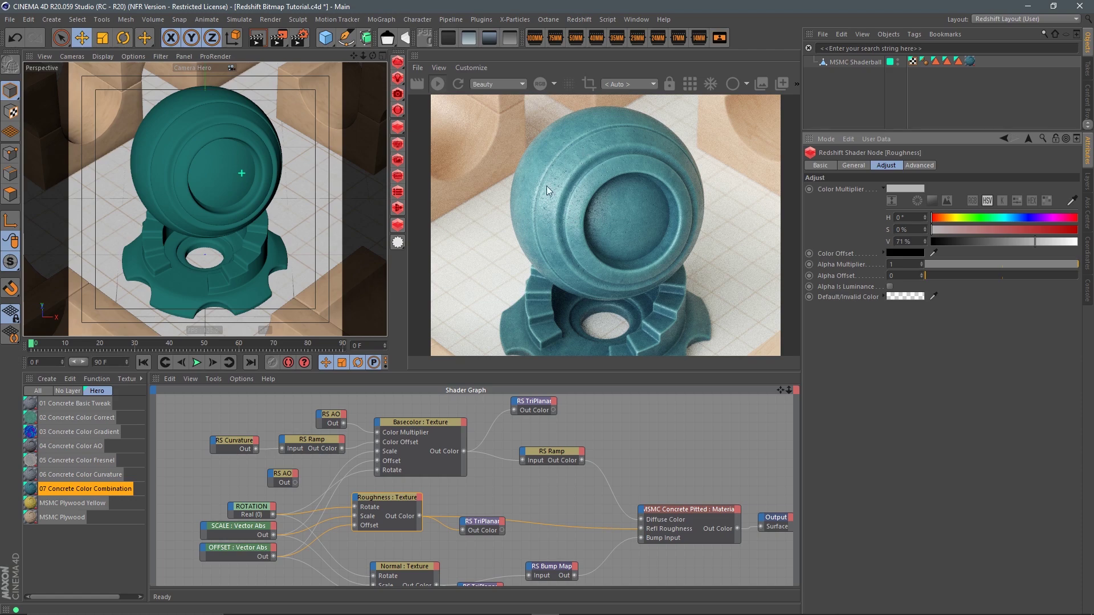
{"action": "left_click", "coordinate": [977, 242]}
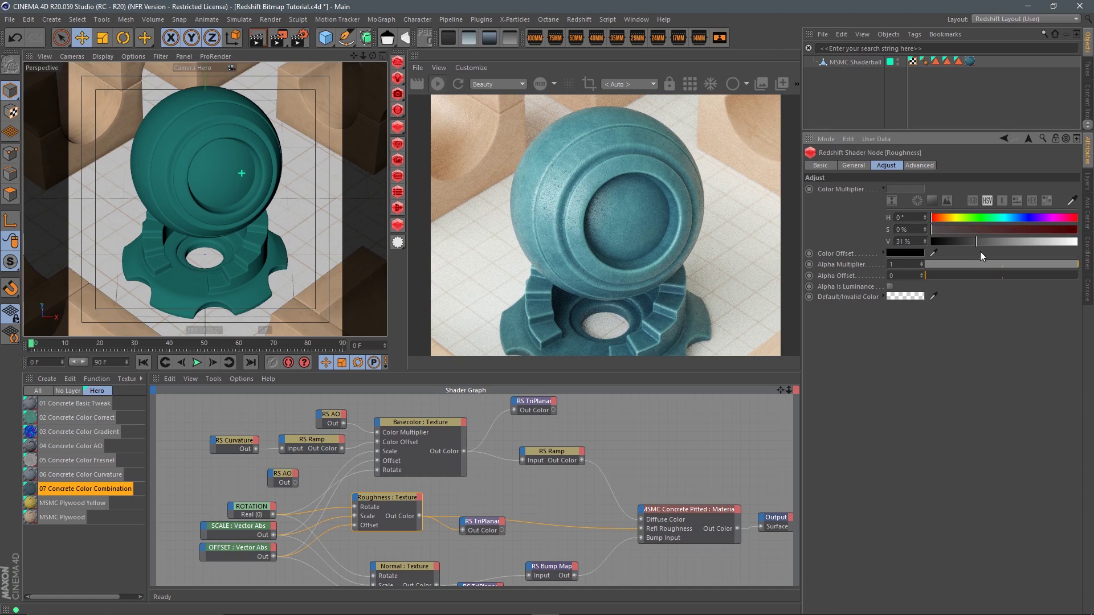
{"action": "left_click", "coordinate": [955, 241]}
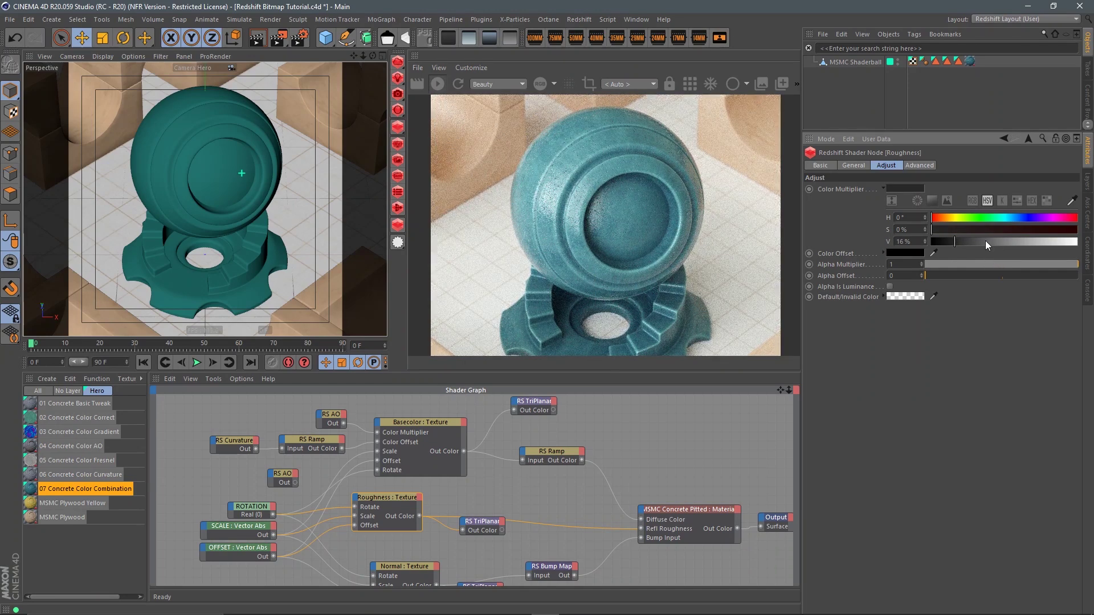
{"action": "left_click", "coordinate": [989, 243]}
{"action": "left_click", "coordinate": [1039, 242]}
{"action": "left_click", "coordinate": [1055, 242]}
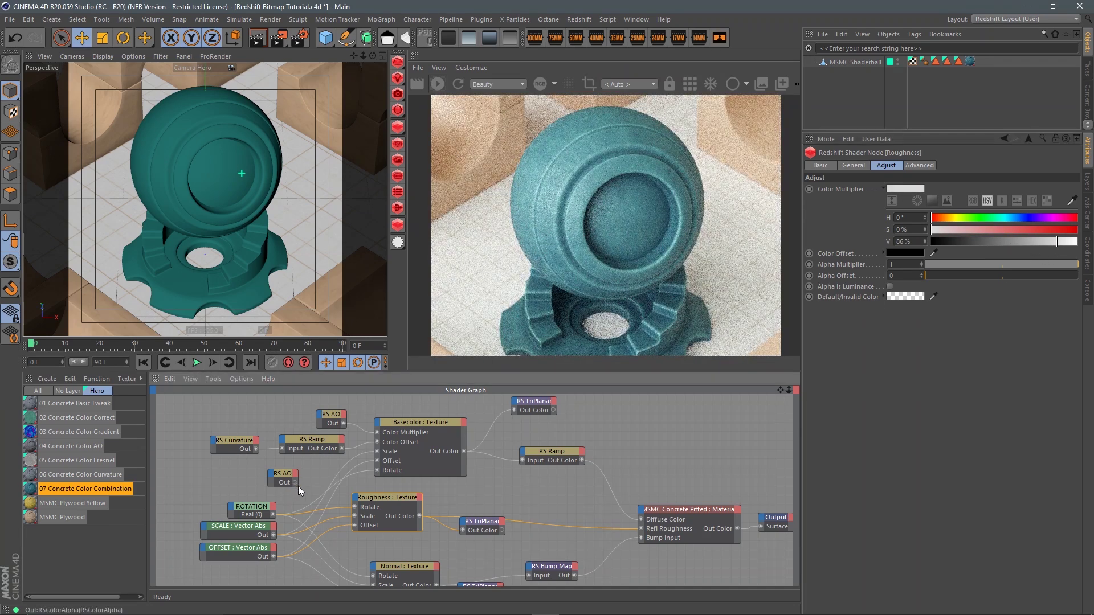
{"action": "left_click_drag", "start_coordinate": [296, 483], "coordinate": [455, 507]}
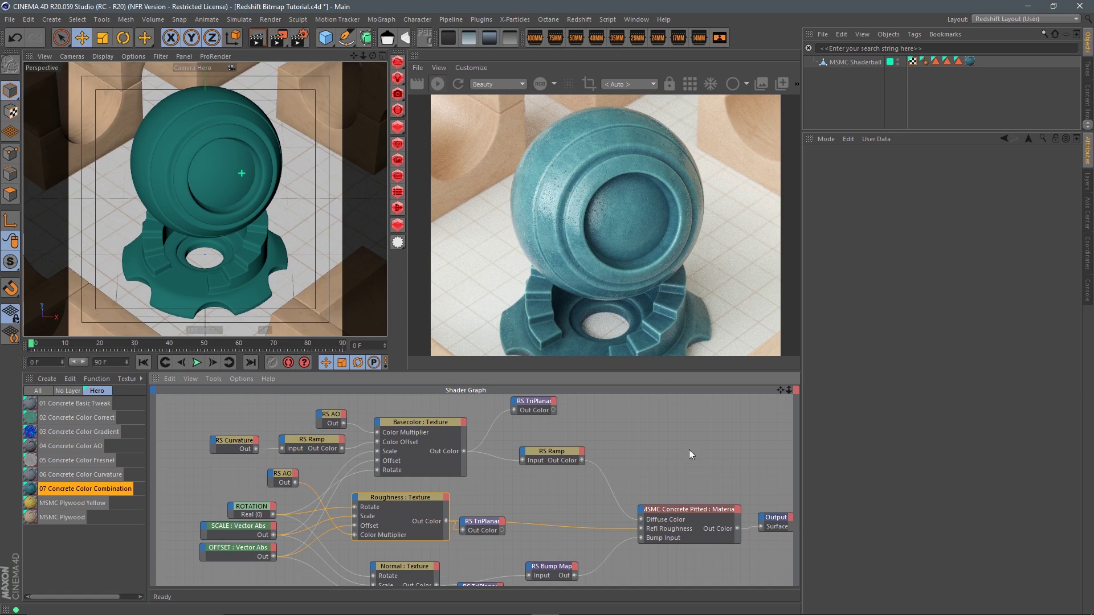
{"action": "left_click", "coordinate": [183, 468]}
Apply MSMC Plywood Yellow to the shader ball
{"action": "left_click", "coordinate": [86, 504]}
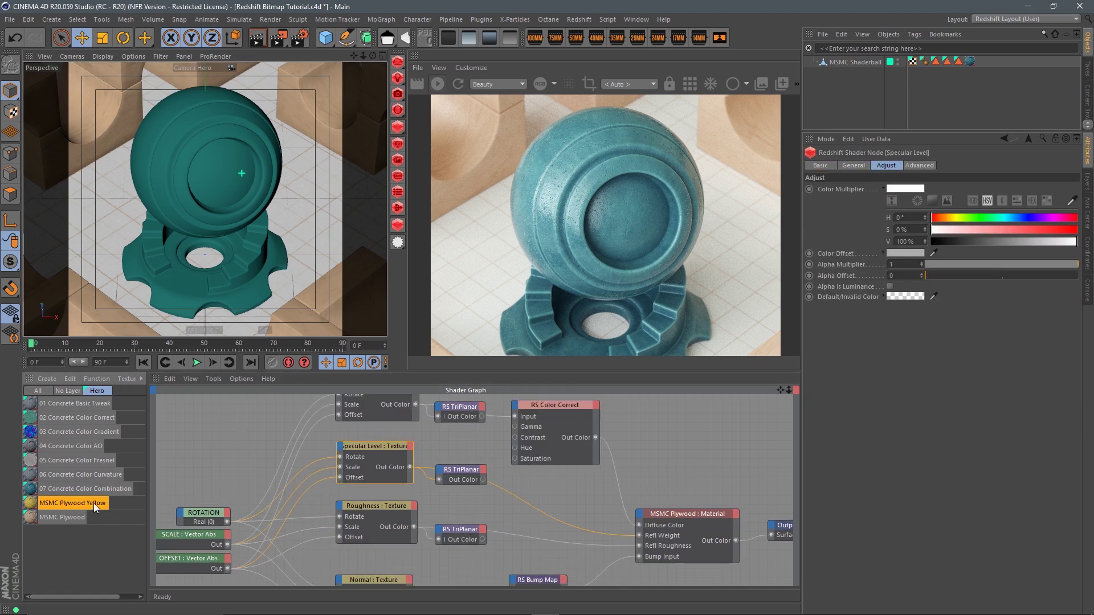
{"action": "left_click_drag", "start_coordinate": [94, 502], "coordinate": [972, 59]}
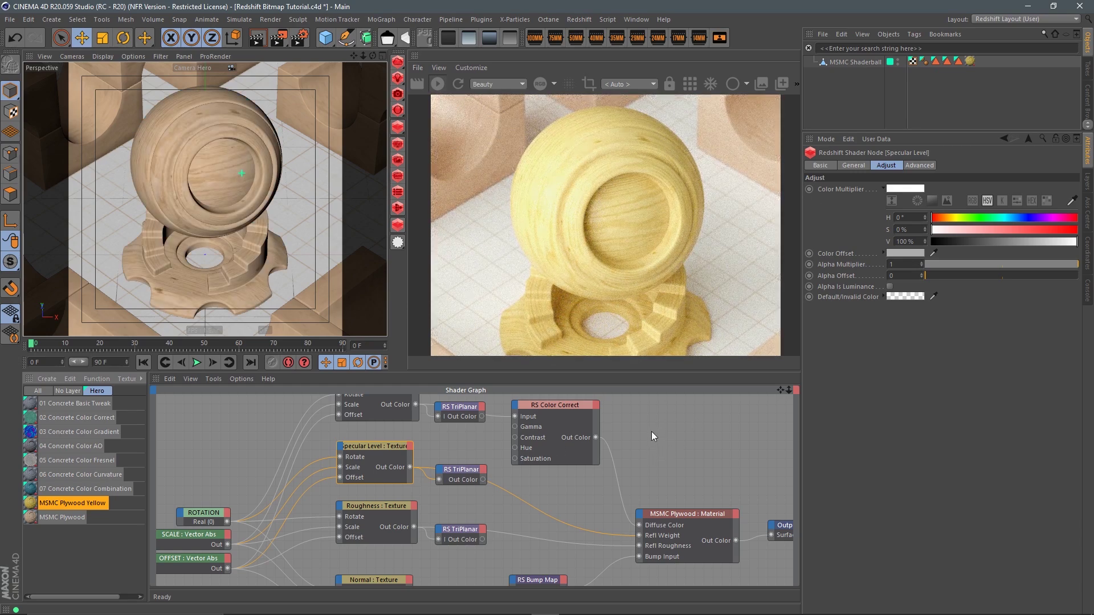
{"action": "middle_click_drag", "start_coordinate": [664, 456], "coordinate": [646, 456]}
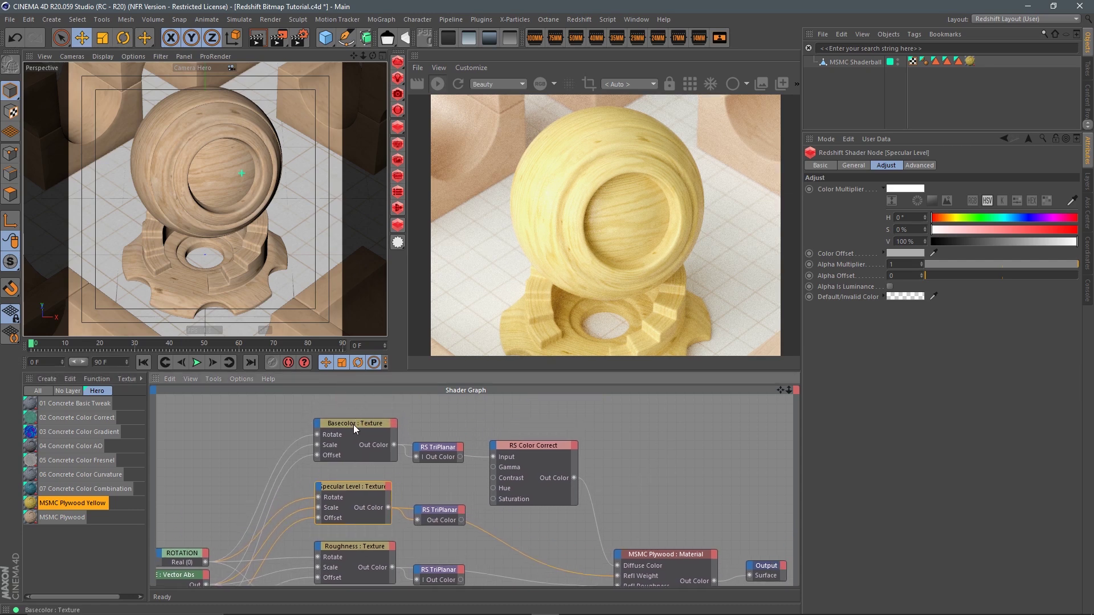
Disconnect Basecolor from RS Color Correct and set its multiplier to pale yellow at 29% saturation
{"action": "left_click_drag", "start_coordinate": [405, 449], "coordinate": [617, 566]}
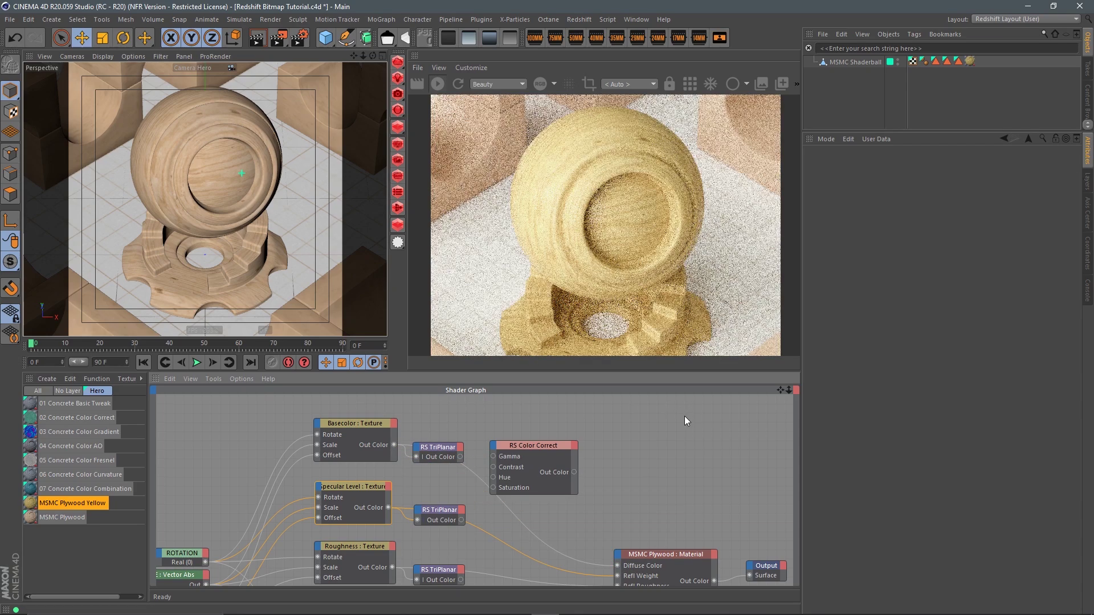
{"action": "left_click", "coordinate": [345, 423]}
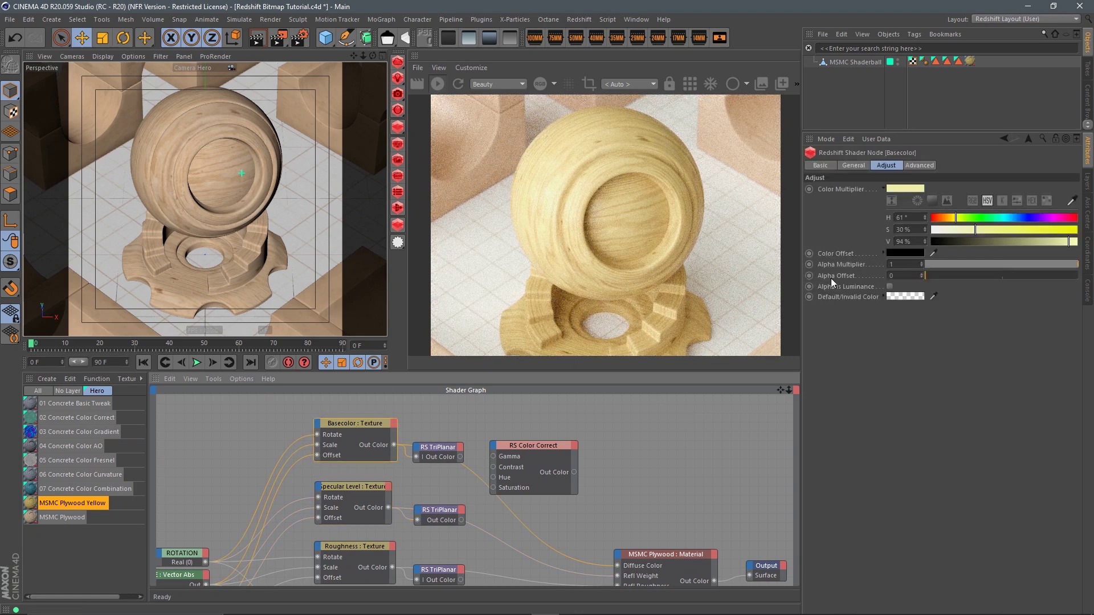
{"action": "left_click_drag", "start_coordinate": [955, 230], "coordinate": [836, 249]}
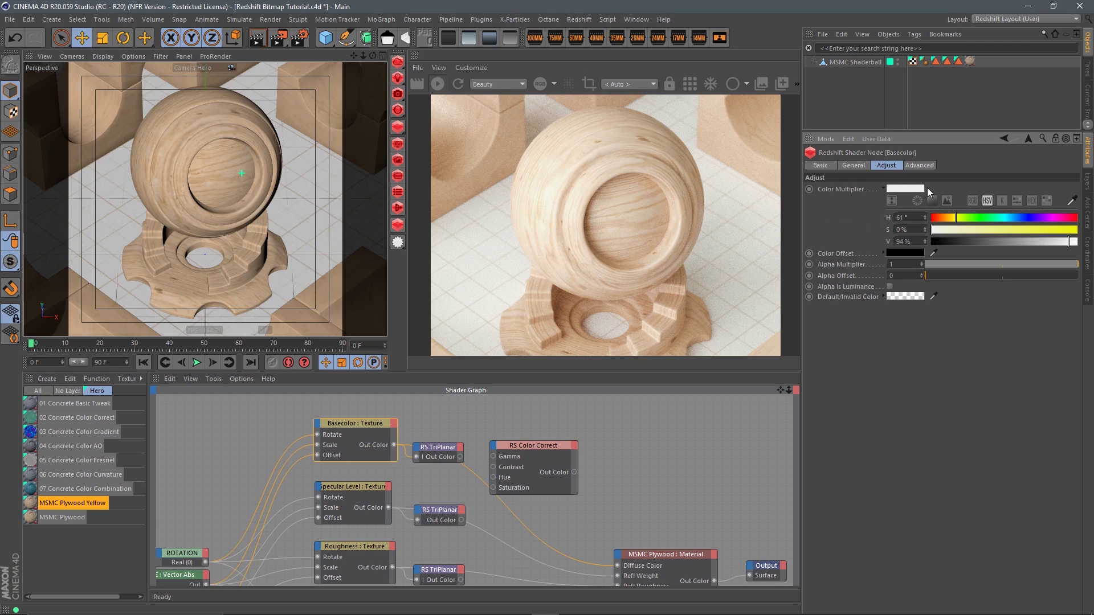
{"action": "left_click", "coordinate": [973, 230]}
Route the TriPlanar into RS Color Correct's Input and its Out Color into Diffuse Color
{"action": "left_click_drag", "start_coordinate": [449, 454], "coordinate": [505, 455]}
{"action": "left_click_drag", "start_coordinate": [575, 479], "coordinate": [618, 565]}
{"action": "left_click", "coordinate": [529, 445]}
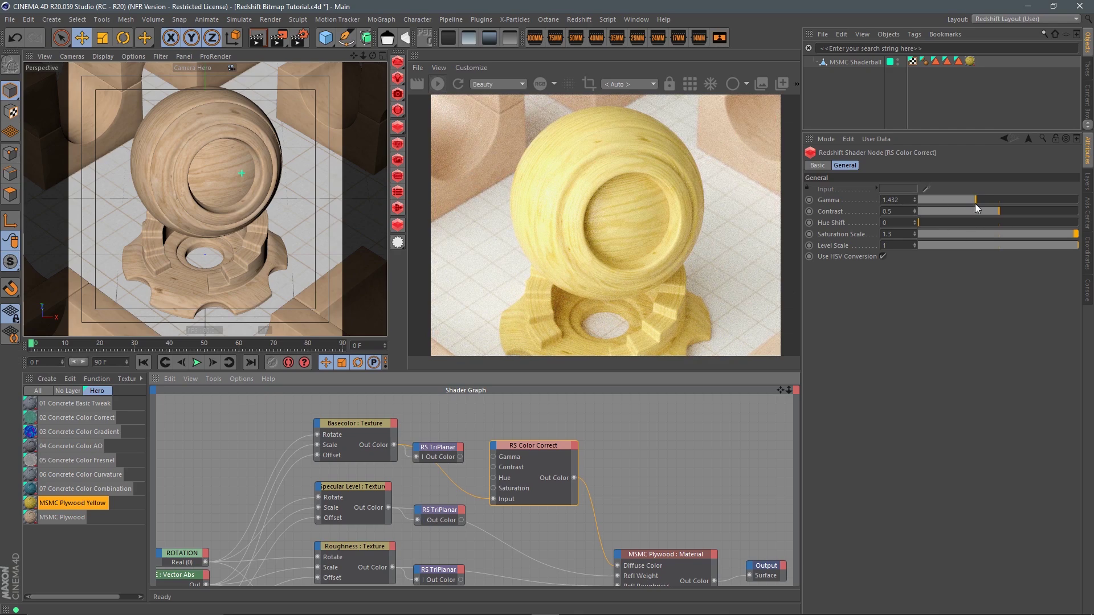
Set Level Scale to 0.818, then compare plain MSMC Plywood and delete its tag
{"action": "left_click", "coordinate": [1065, 246]}
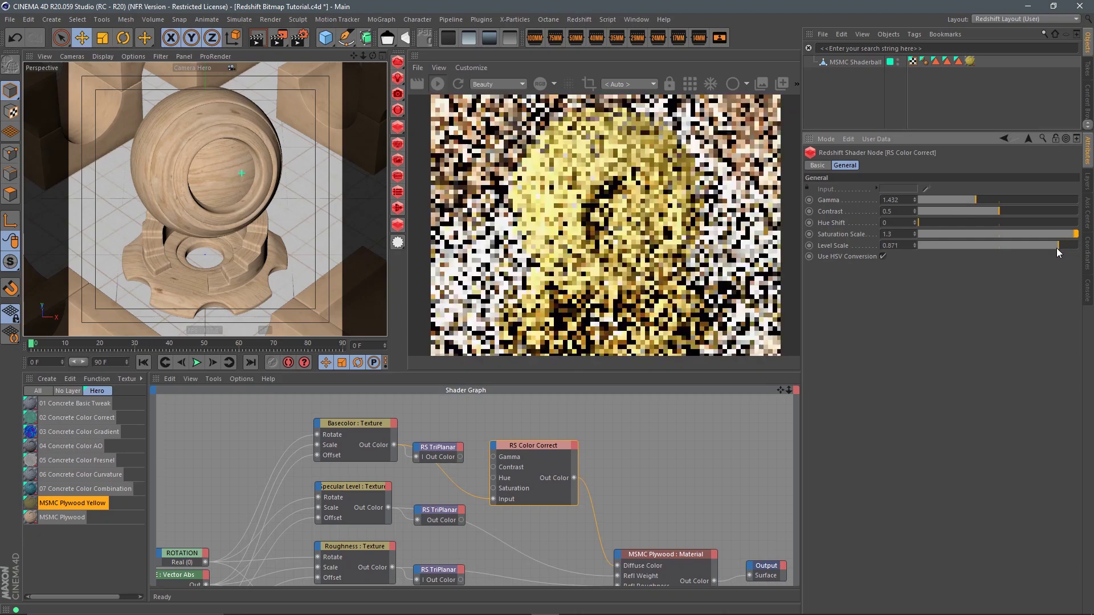
{"action": "left_click", "coordinate": [1050, 248]}
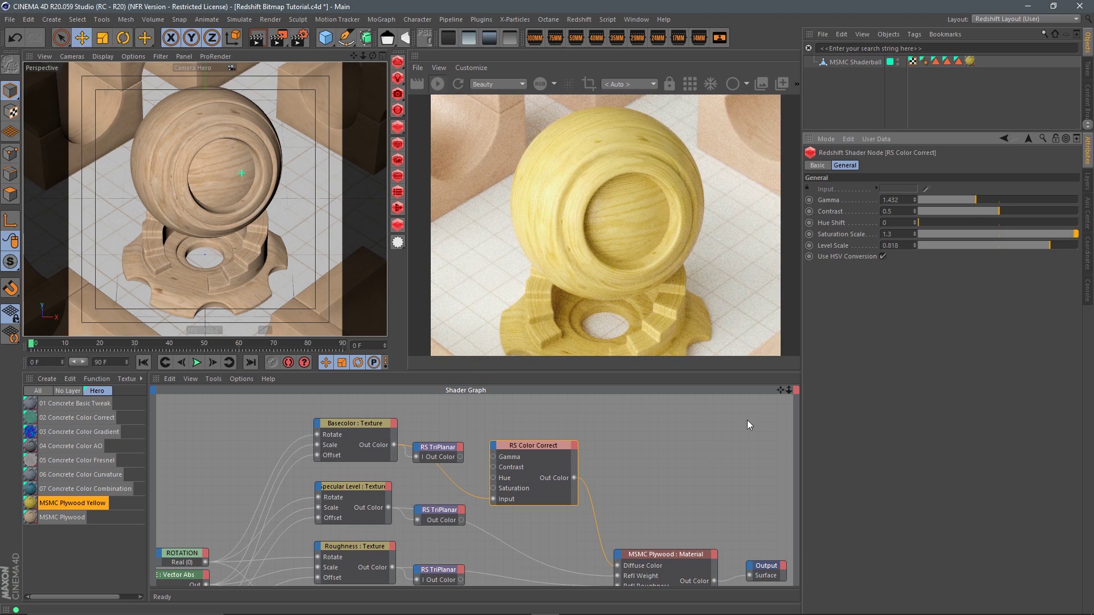
{"action": "left_click_drag", "start_coordinate": [66, 503], "coordinate": [881, 63]}
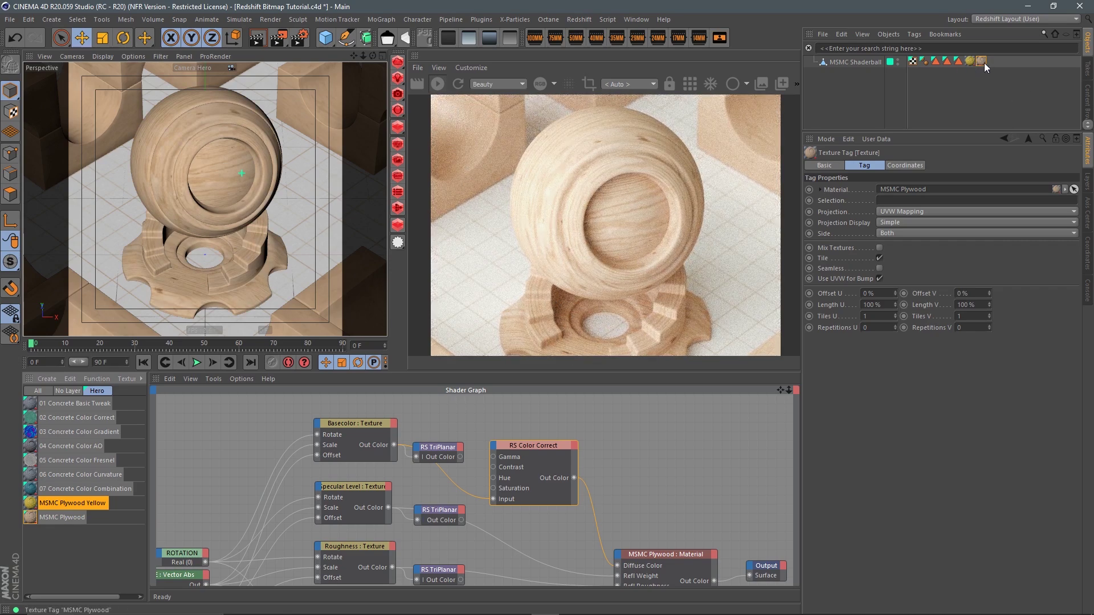
{"action": "key", "text": "Delete"}
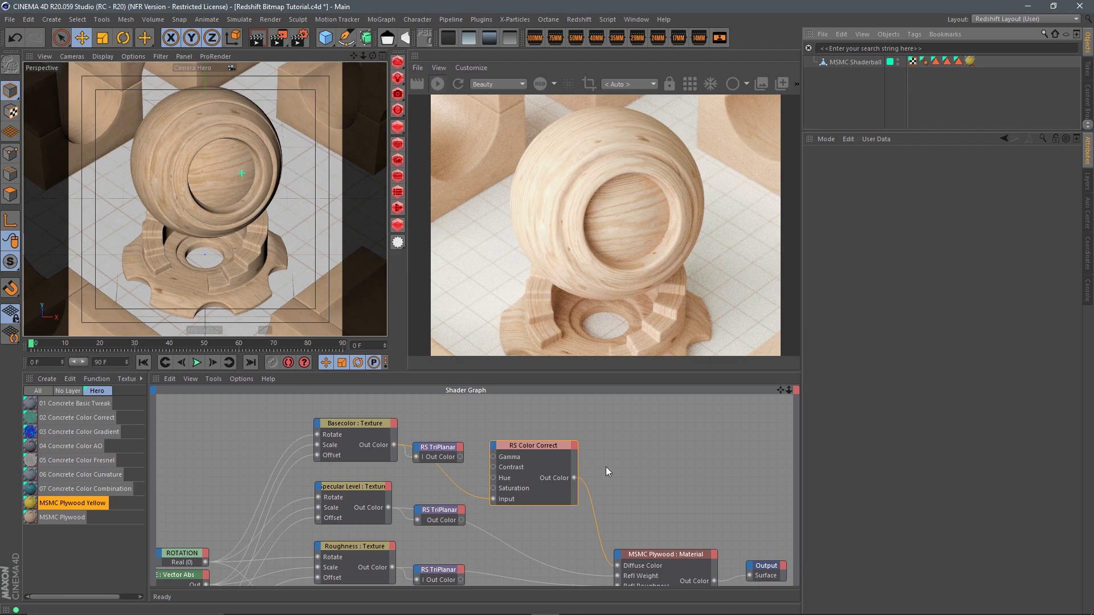
{"action": "left_click", "coordinate": [635, 440]}
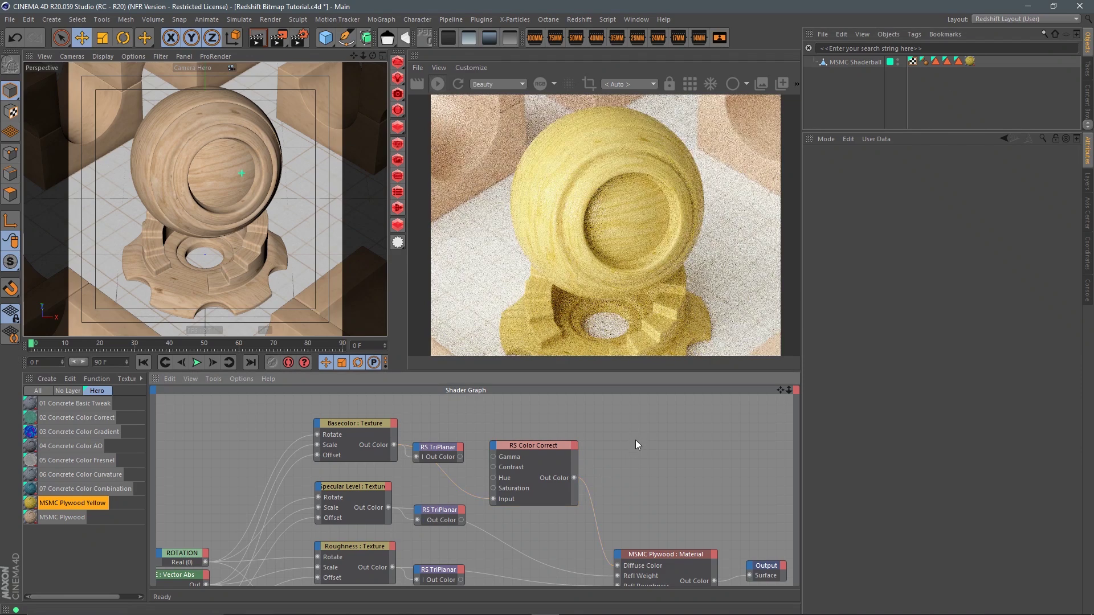
Move RS Color Correct's Input port to the top of its port list and check Basecolor's tint
{"action": "left_click", "coordinate": [550, 446]}
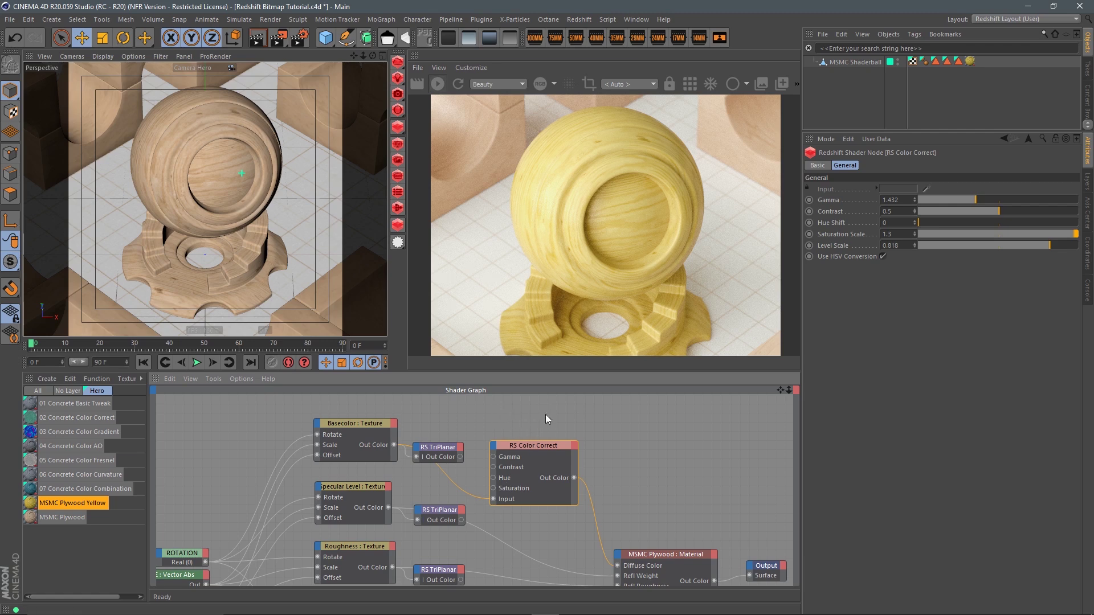
{"action": "left_click_drag", "start_coordinate": [500, 505], "coordinate": [525, 467]}
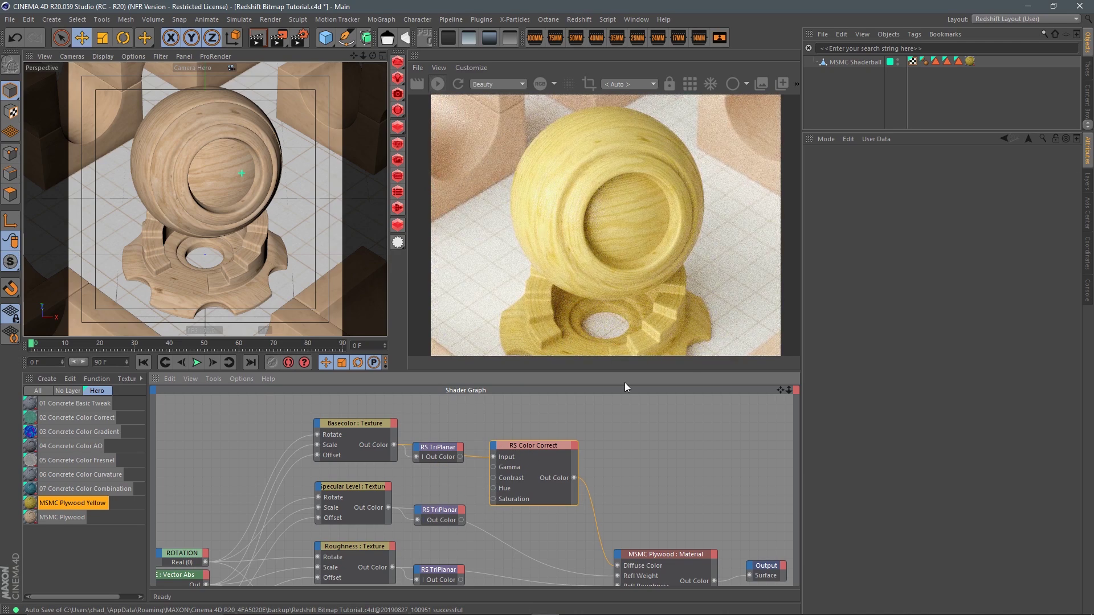
{"action": "left_click", "coordinate": [679, 424]}
{"action": "left_click", "coordinate": [350, 428]}
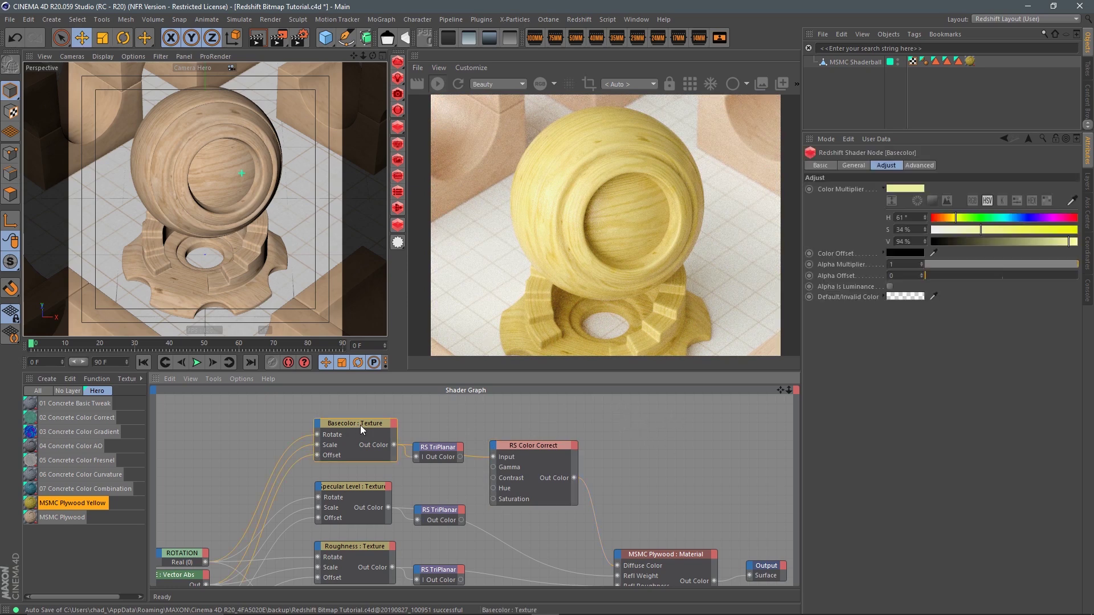
{"action": "left_click", "coordinate": [536, 413]}
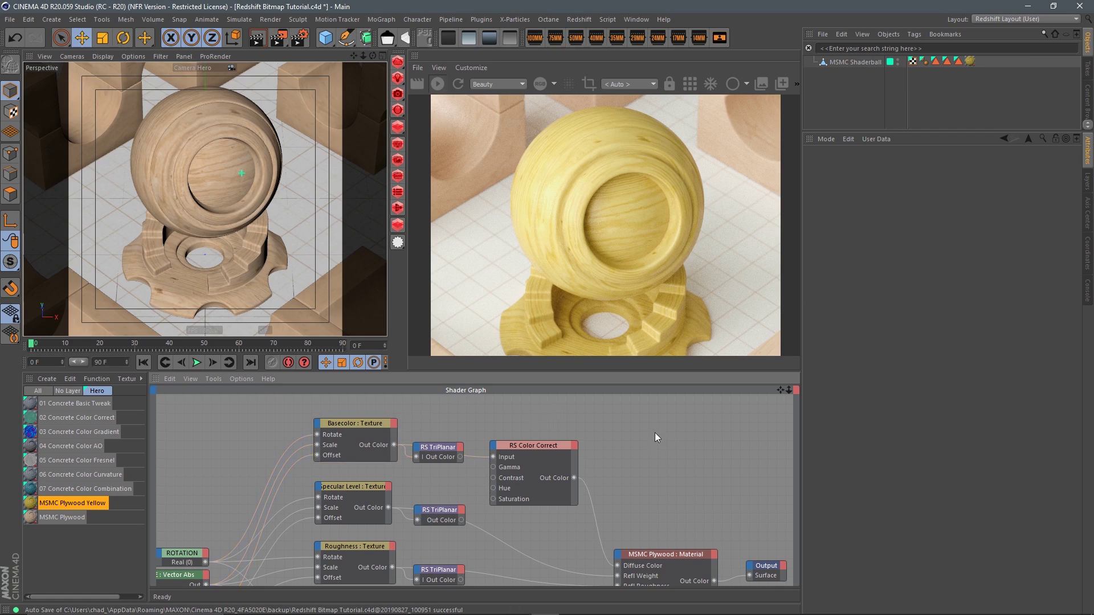